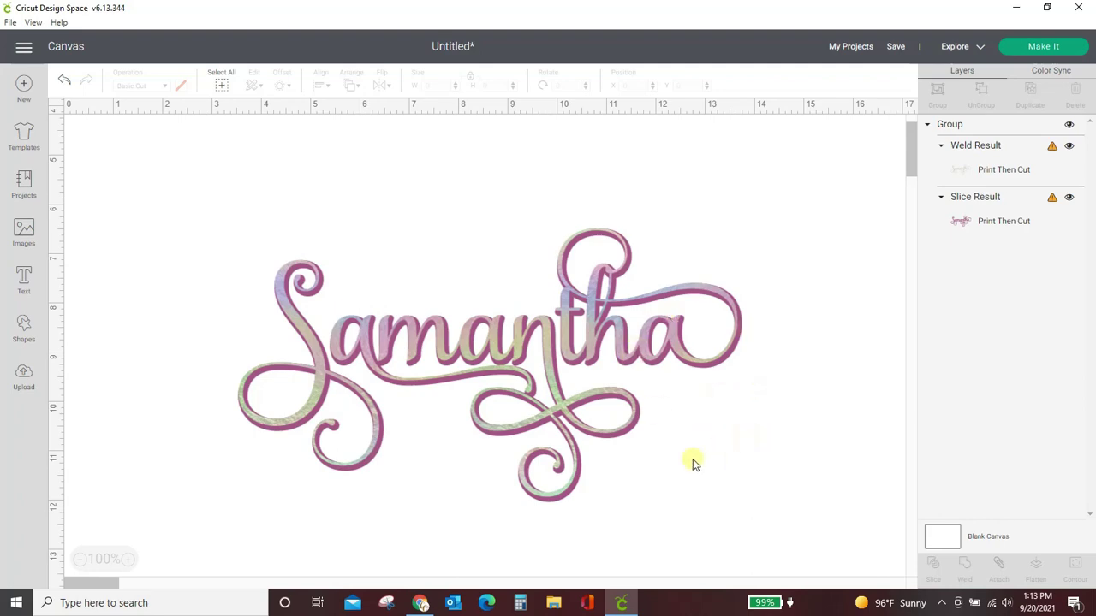
- Switch to the web browser and compare the Samantha Craft font page on Creative Fabrica with the samantha upright search results
click(421, 603)
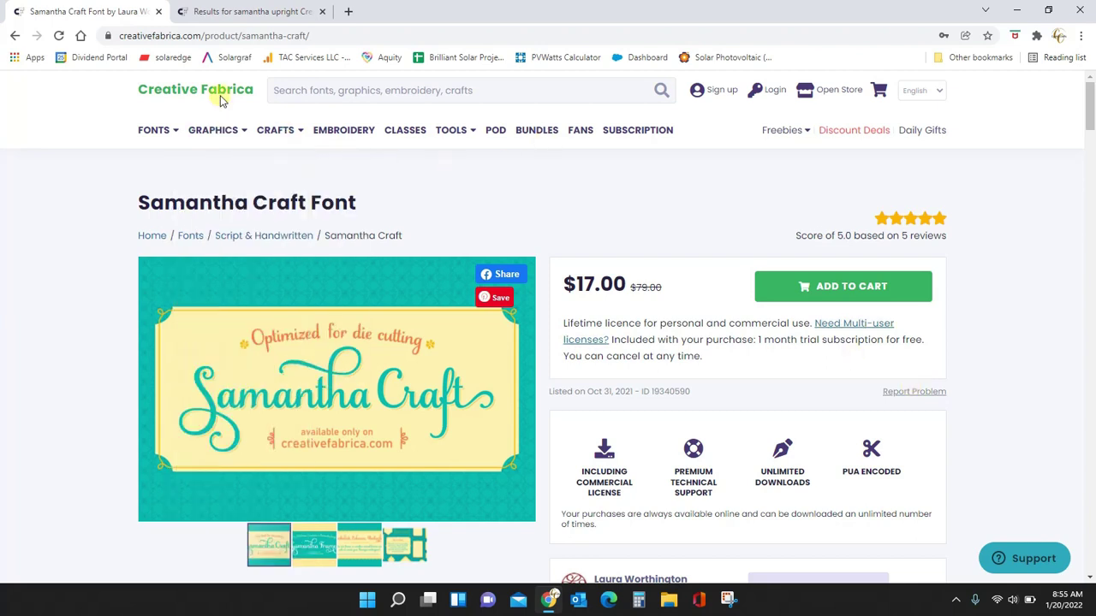
mouse_move(214, 130)
click(270, 12)
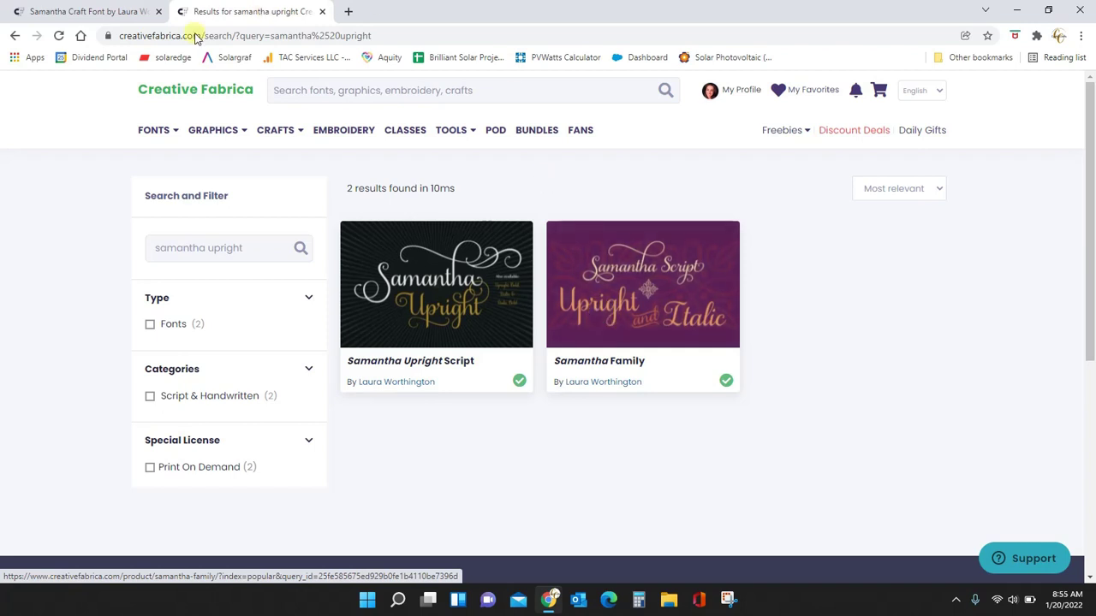
click(106, 12)
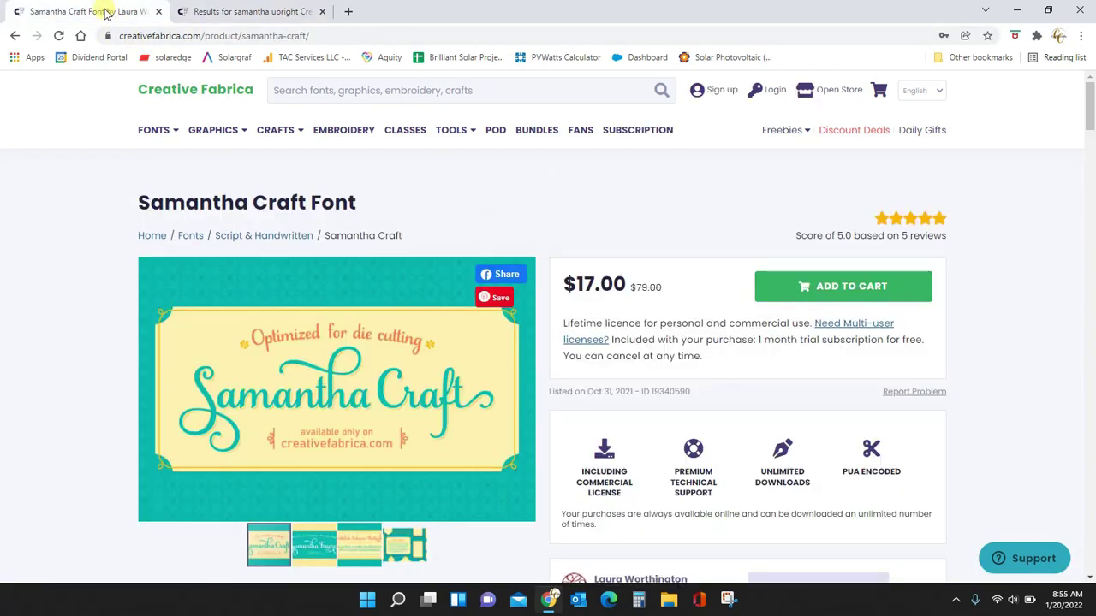
scroll(221, 318, down, 5)
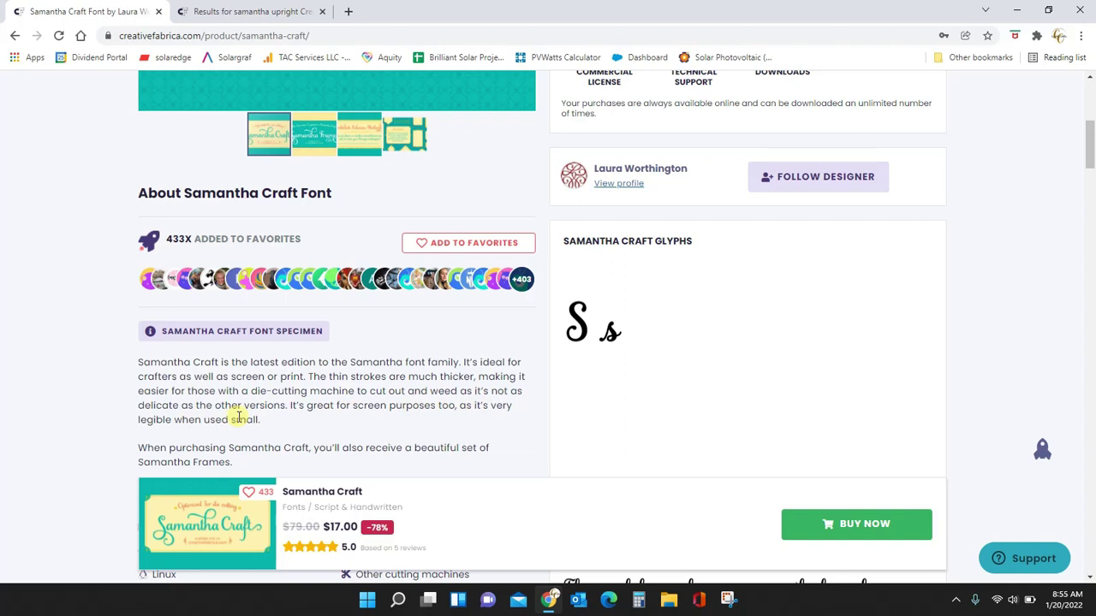
scroll(238, 418, up, 3)
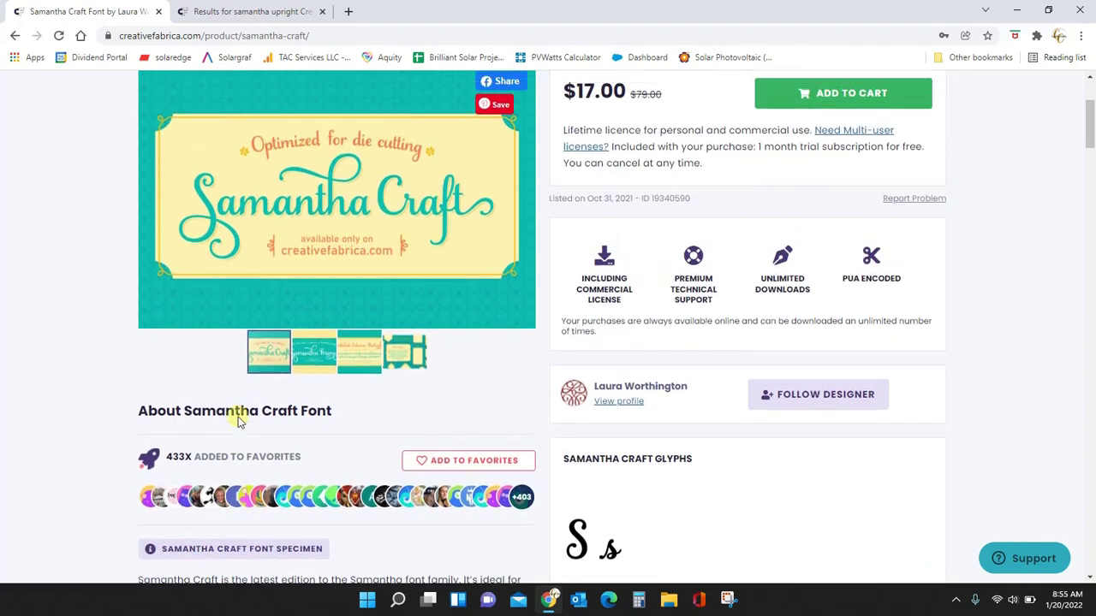
scroll(238, 418, up, 2)
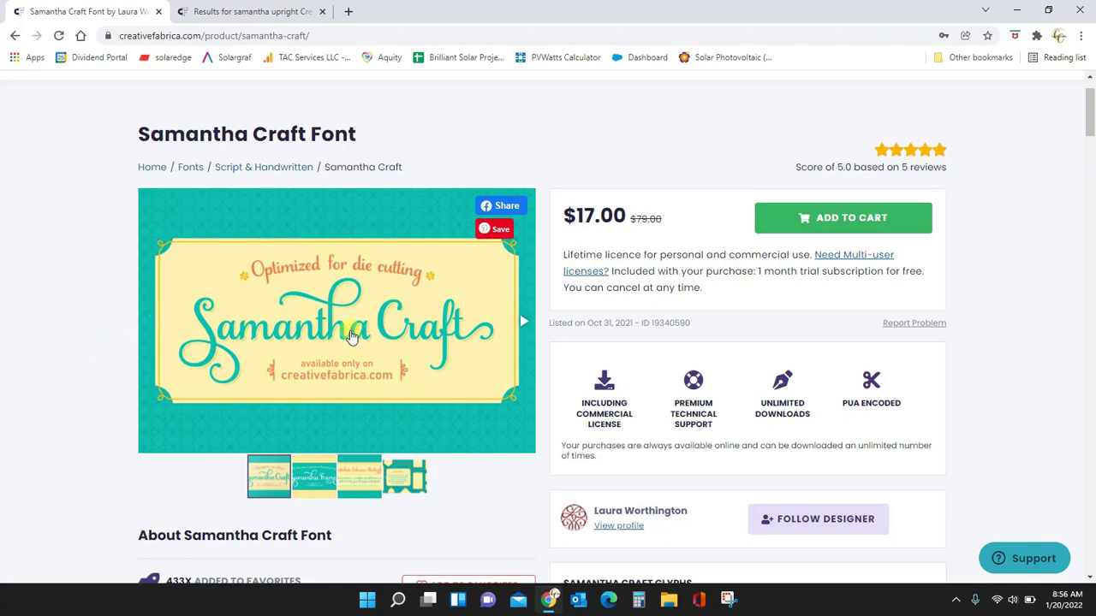
- Examine the full glyph specimen of the Samantha Craft font and return to its product page
scroll(489, 360, down, 8)
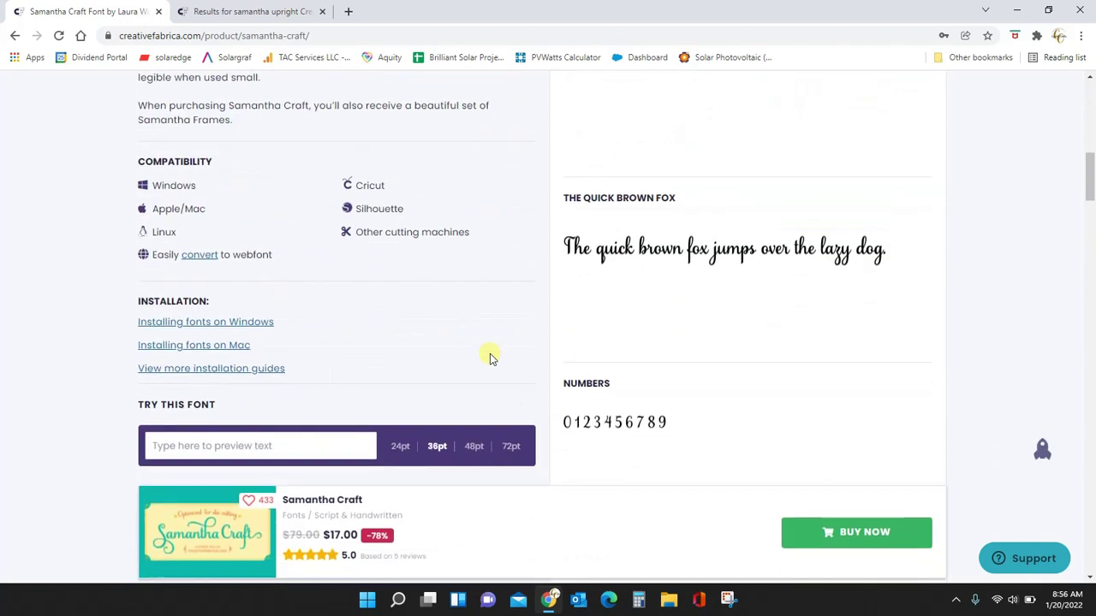
scroll(489, 358, down, 10)
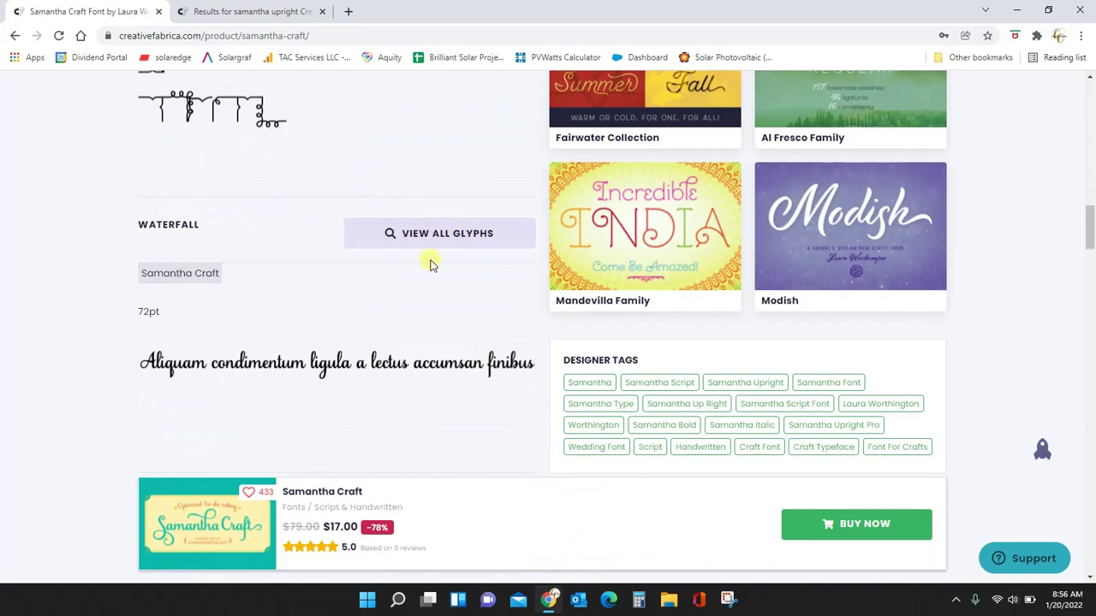
click(440, 231)
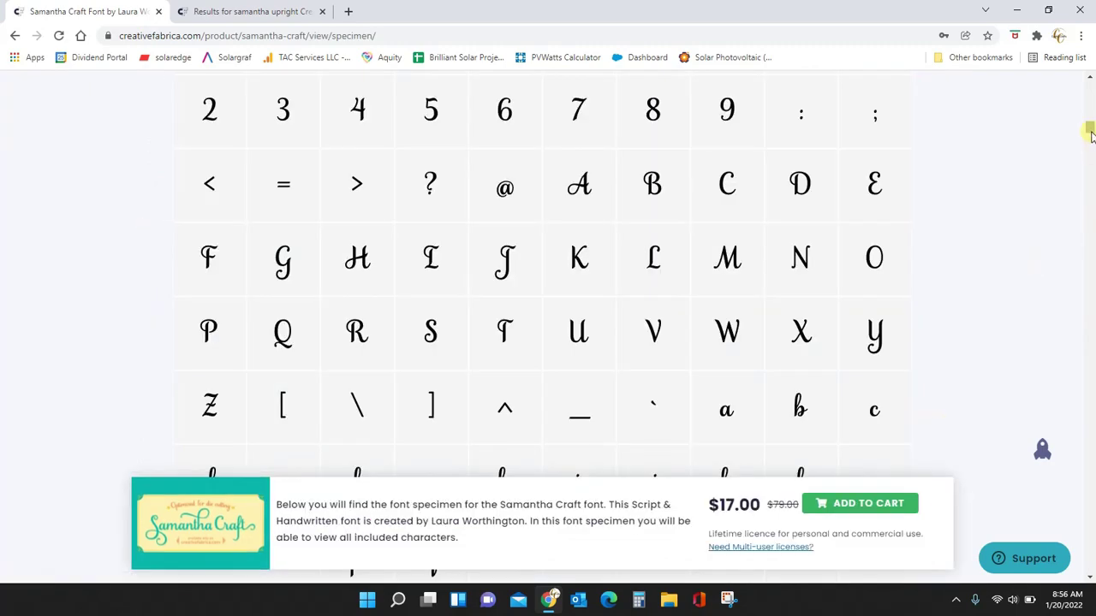
drag(1090, 133, 1080, 78)
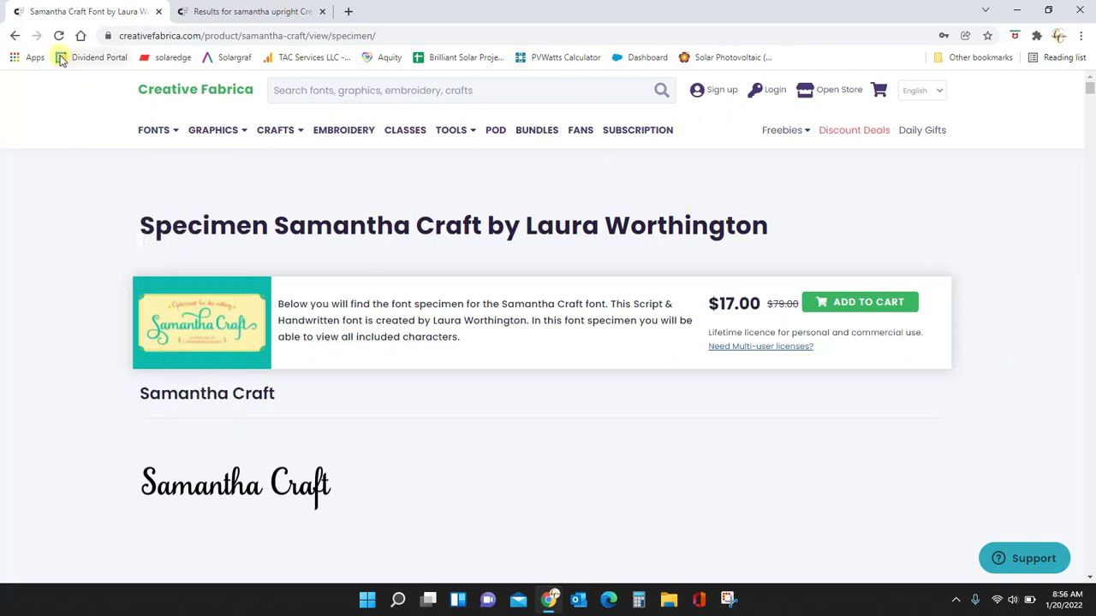
click(14, 35)
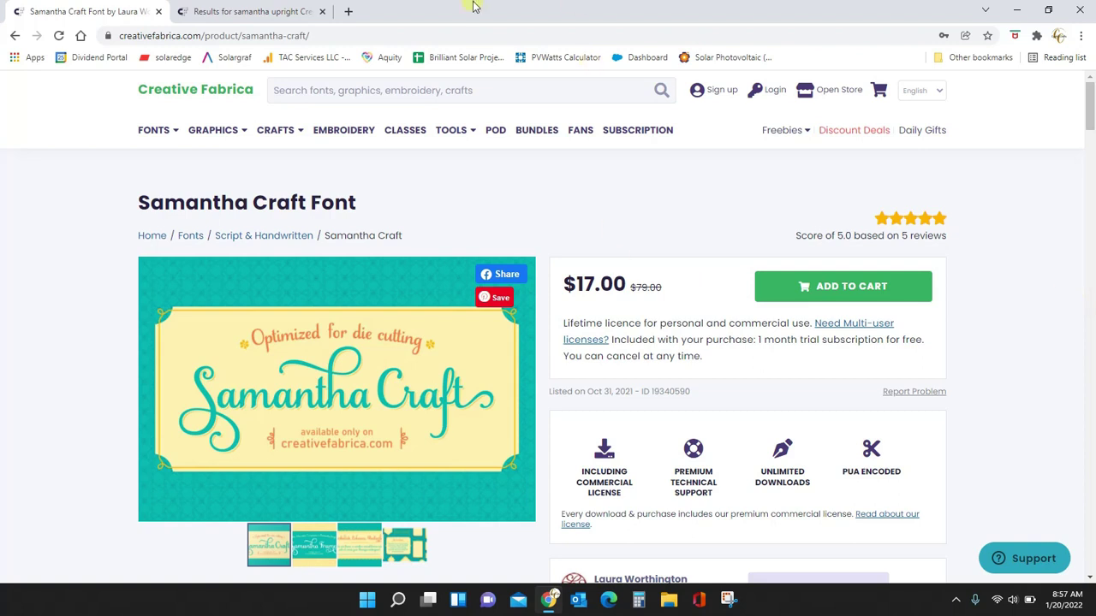
click(861, 293)
- Browse the fonts in the Script & Handwritten category
mouse_move(159, 133)
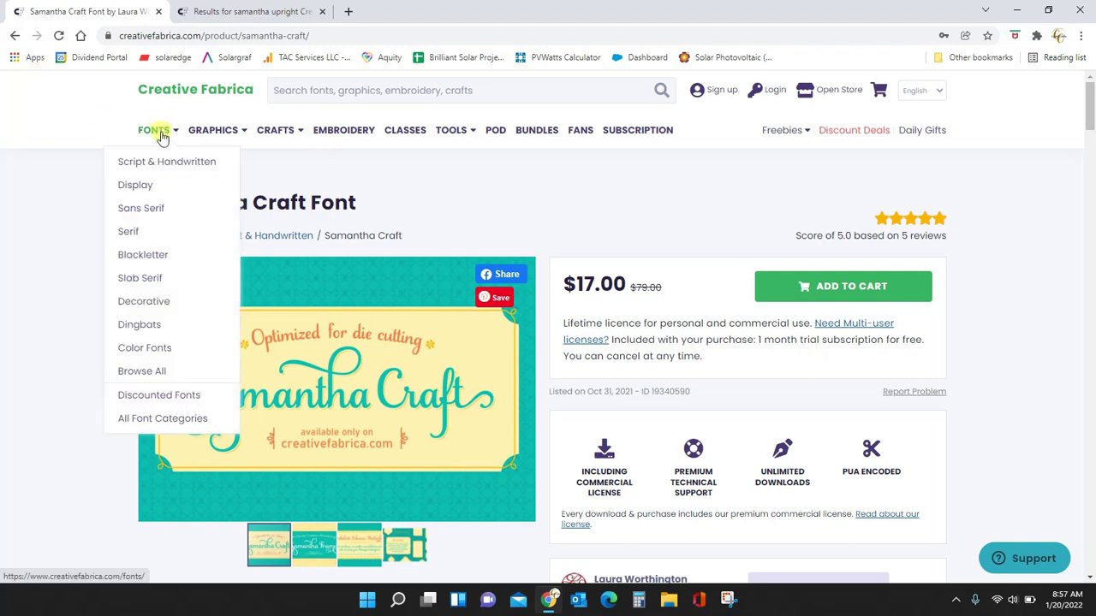
click(163, 168)
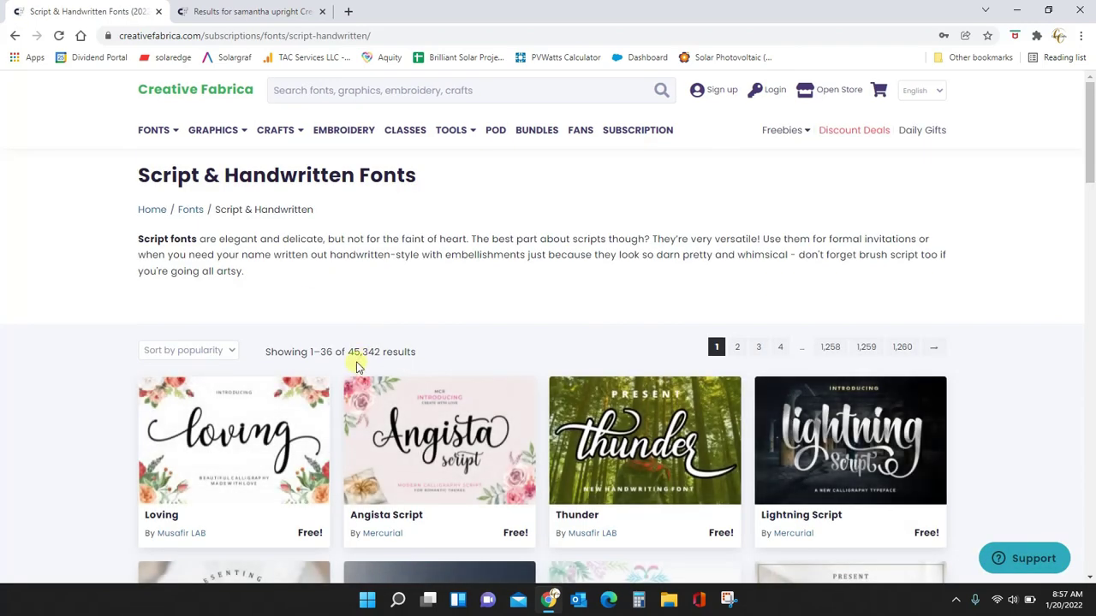
scroll(377, 416, down, 1)
scroll(376, 415, down, 5)
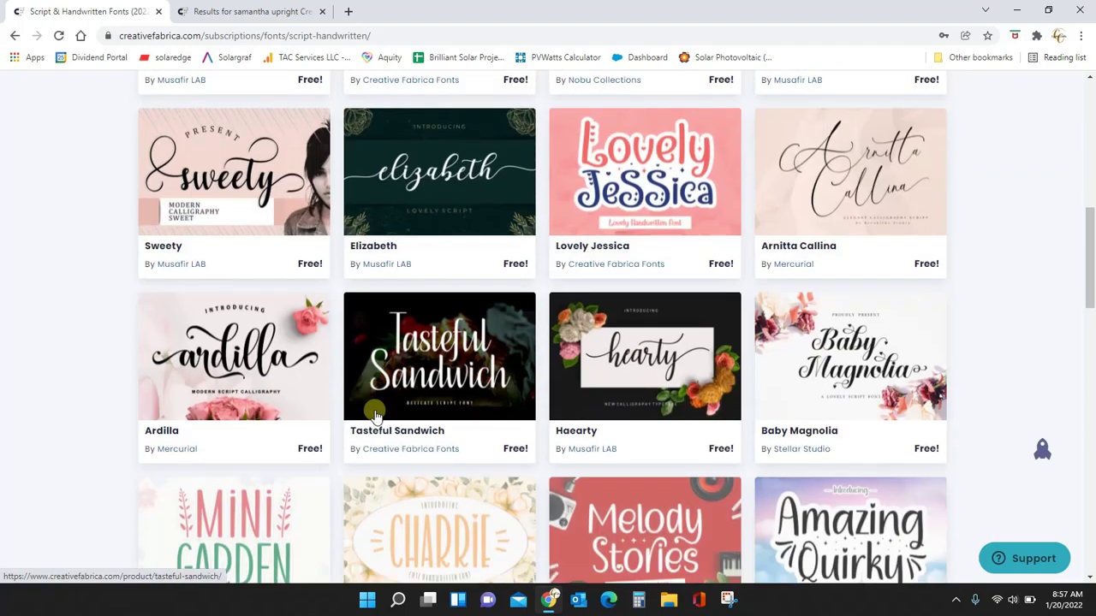
scroll(377, 415, down, 2)
scroll(377, 416, down, 6)
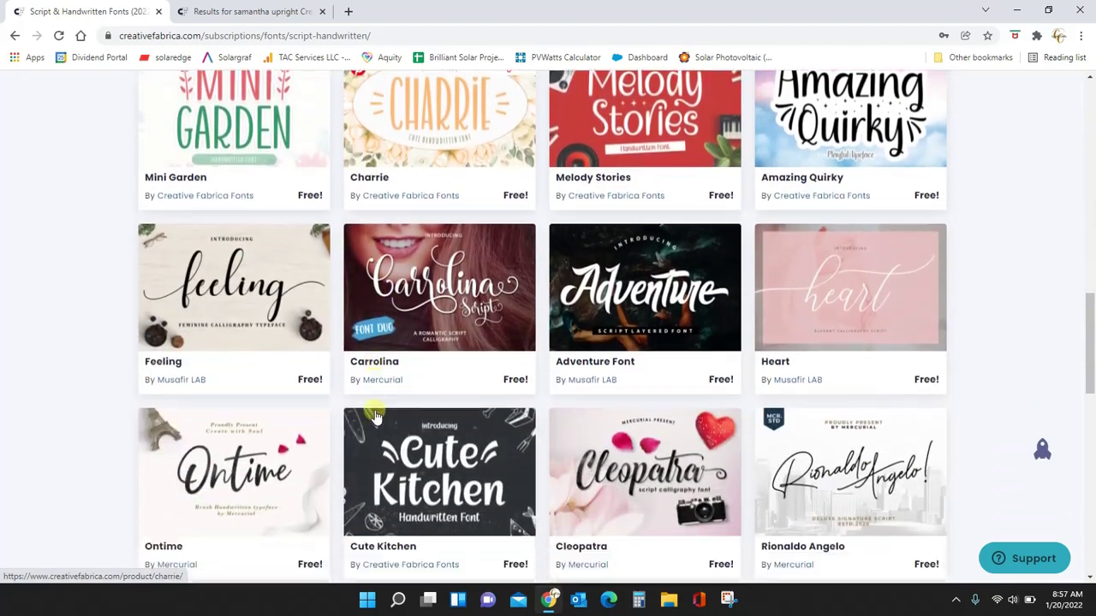
scroll(376, 415, down, 2)
scroll(377, 415, up, 15)
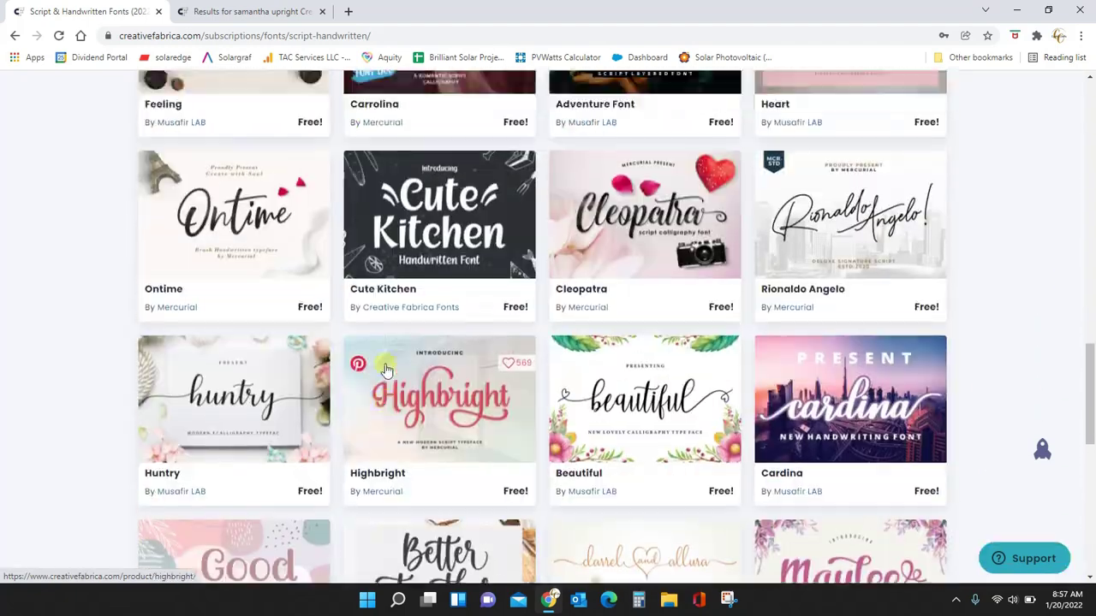
scroll(385, 369, up, 1)
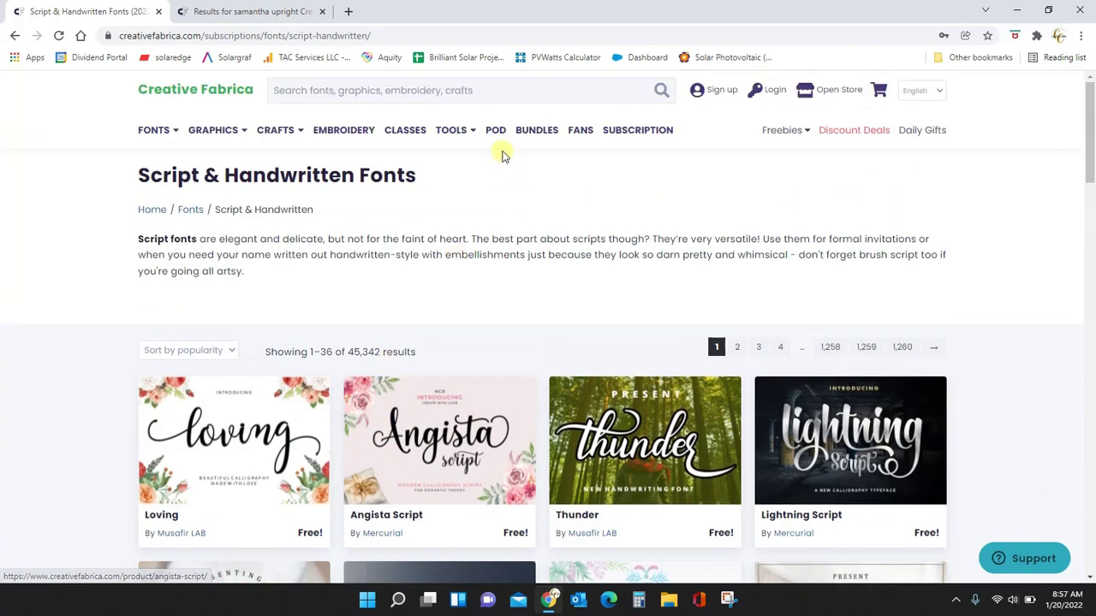
- Return to the Samantha Craft font page and review its download options
click(14, 35)
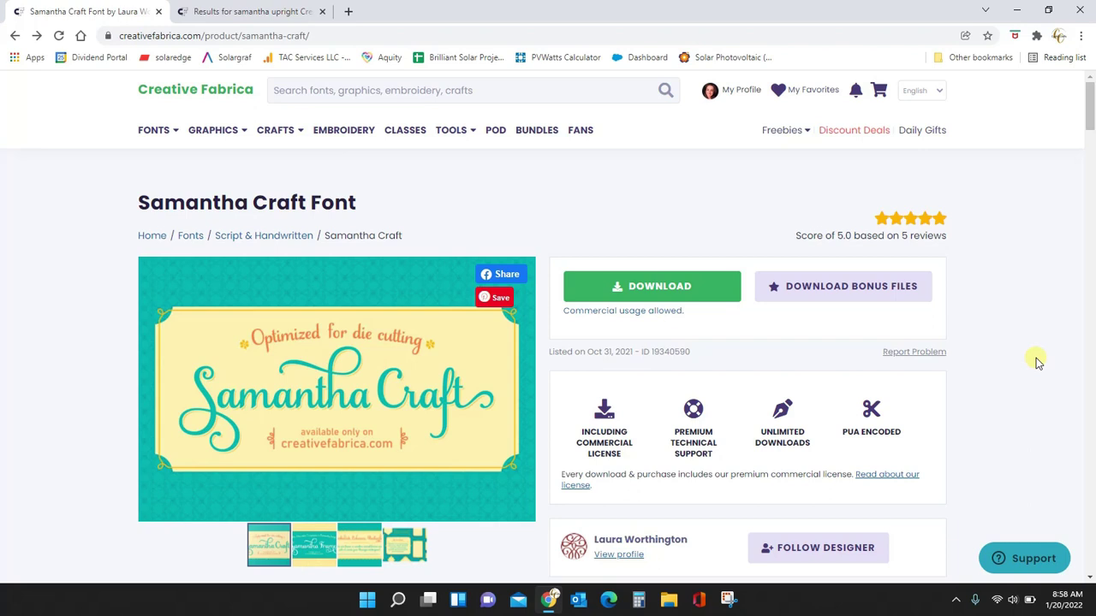
mouse_move(205, 138)
scroll(1014, 340, down, 1)
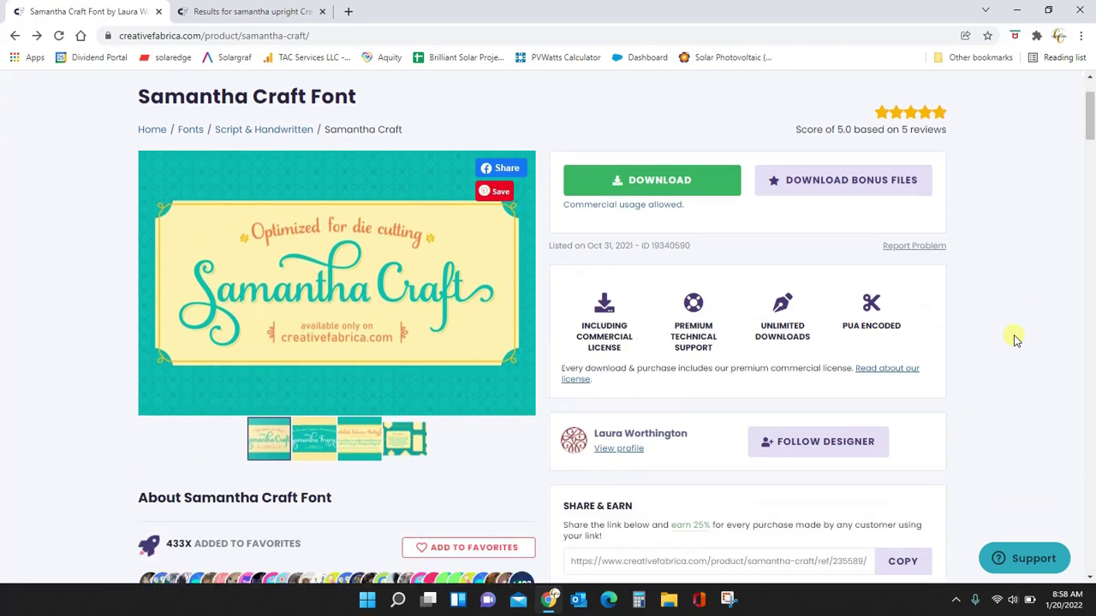
scroll(1004, 334, up, 1)
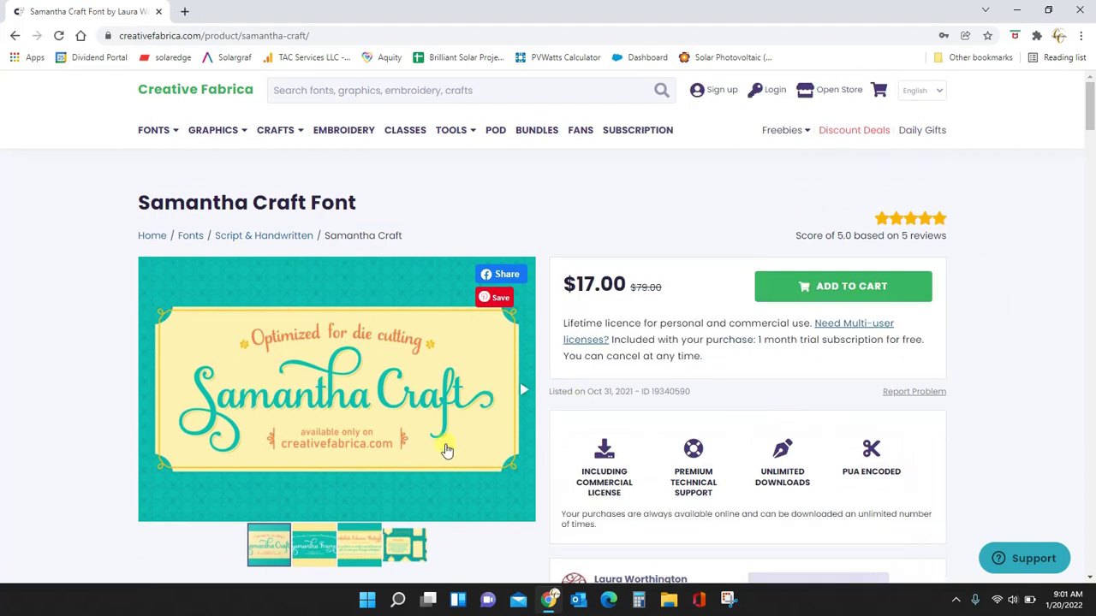
- Add the Samantha Craft font to the shopping cart and log in to the store account with the saved credentials
click(850, 292)
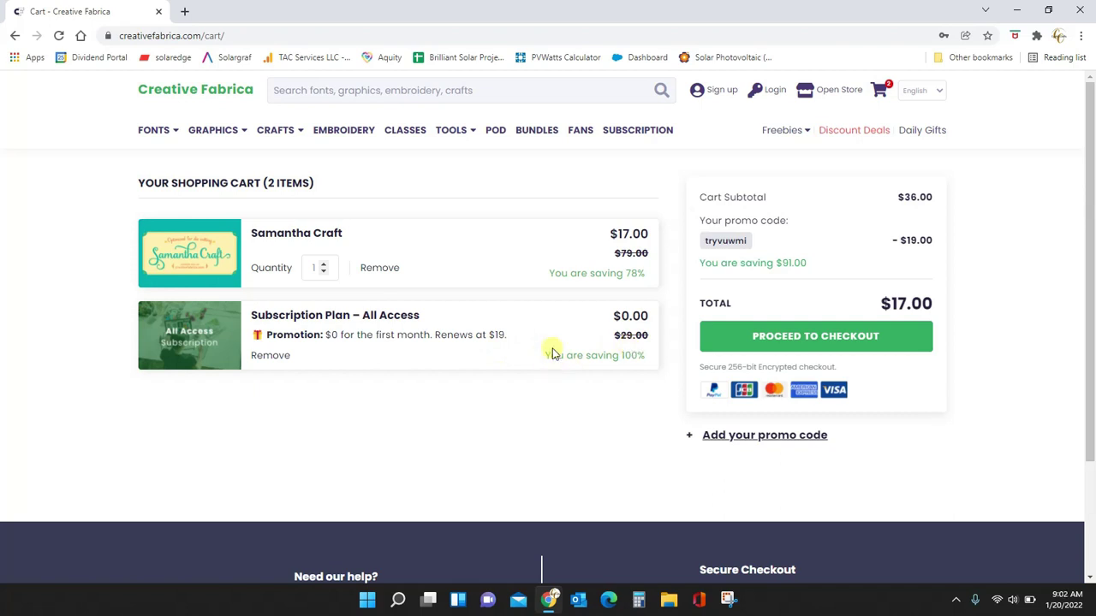
click(814, 347)
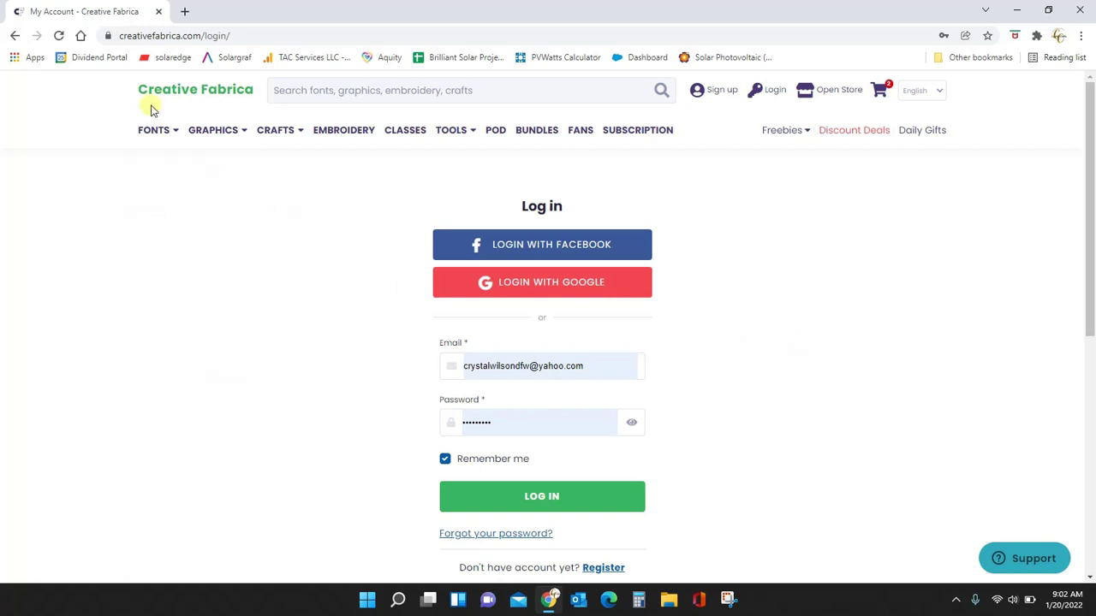
click(16, 36)
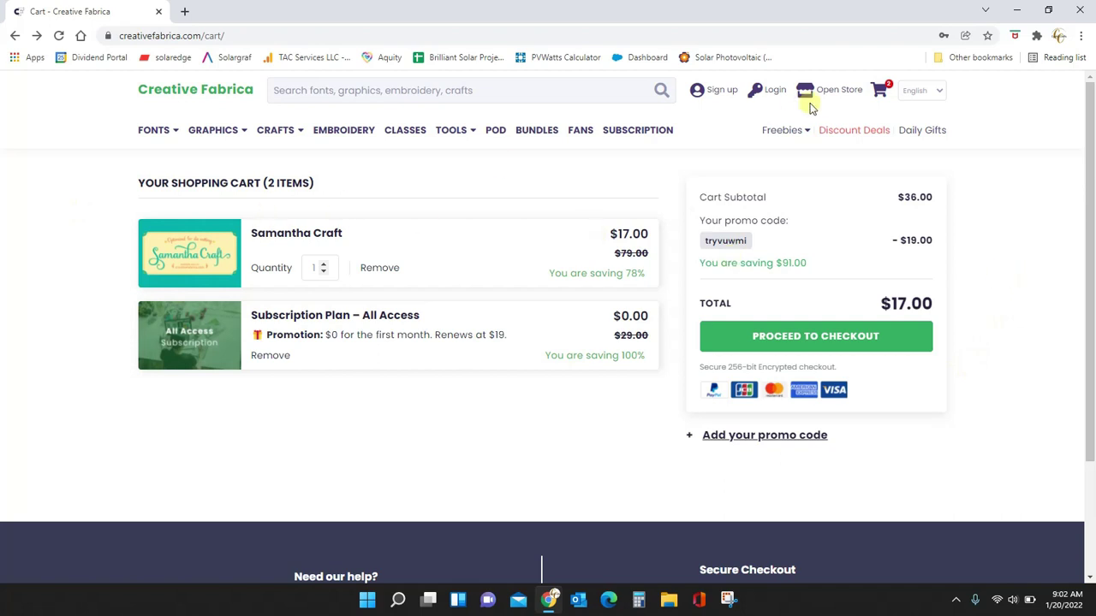
click(765, 91)
click(565, 432)
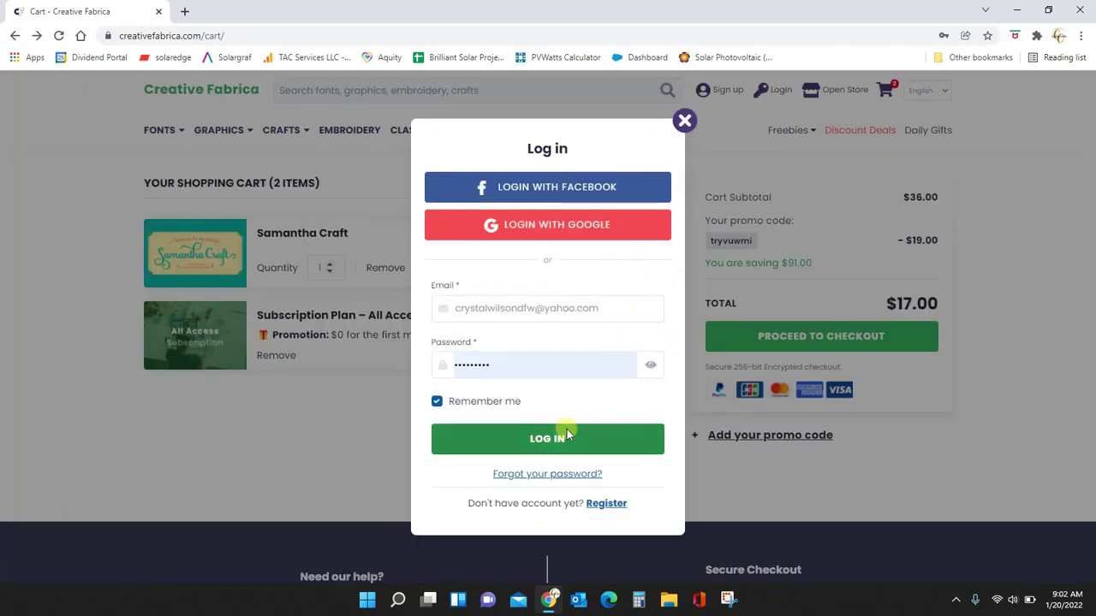
- Look through the script fonts and favorites, and download the Better Together font from its product page
mouse_move(156, 137)
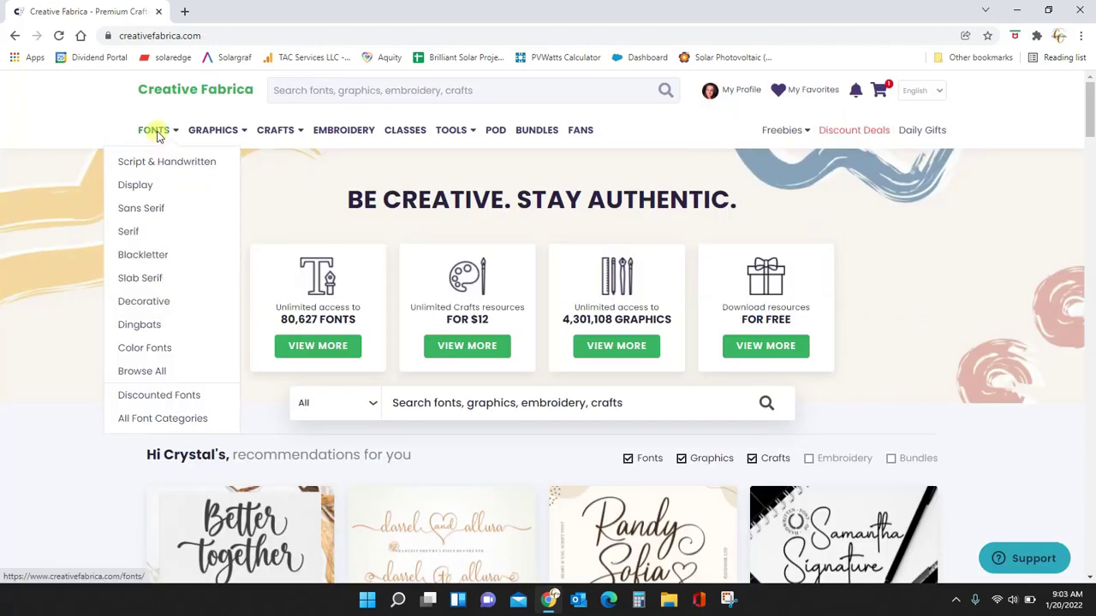
click(152, 161)
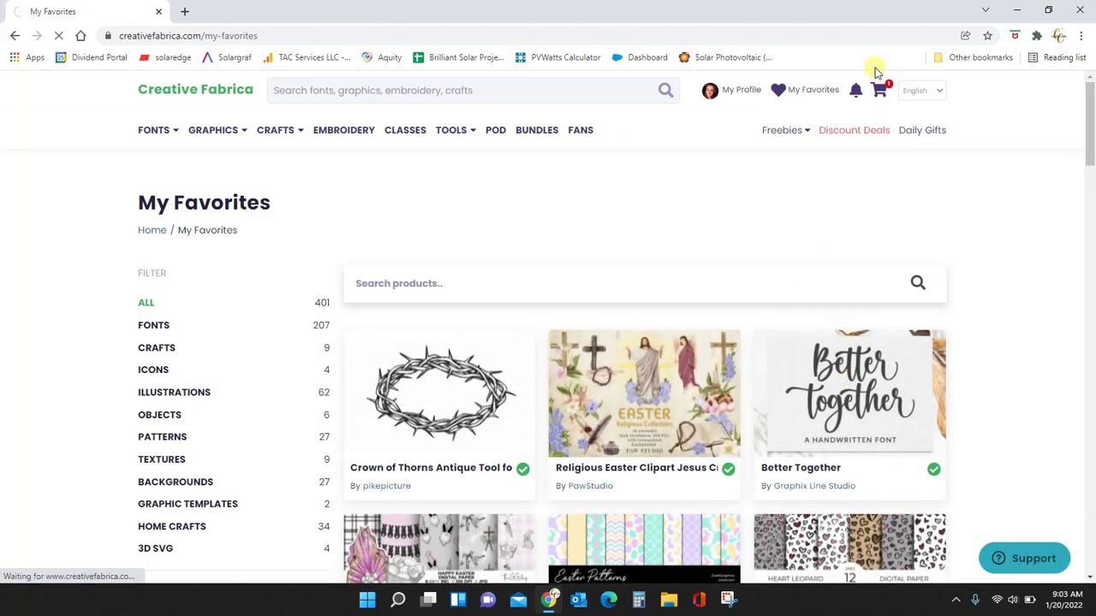
click(856, 90)
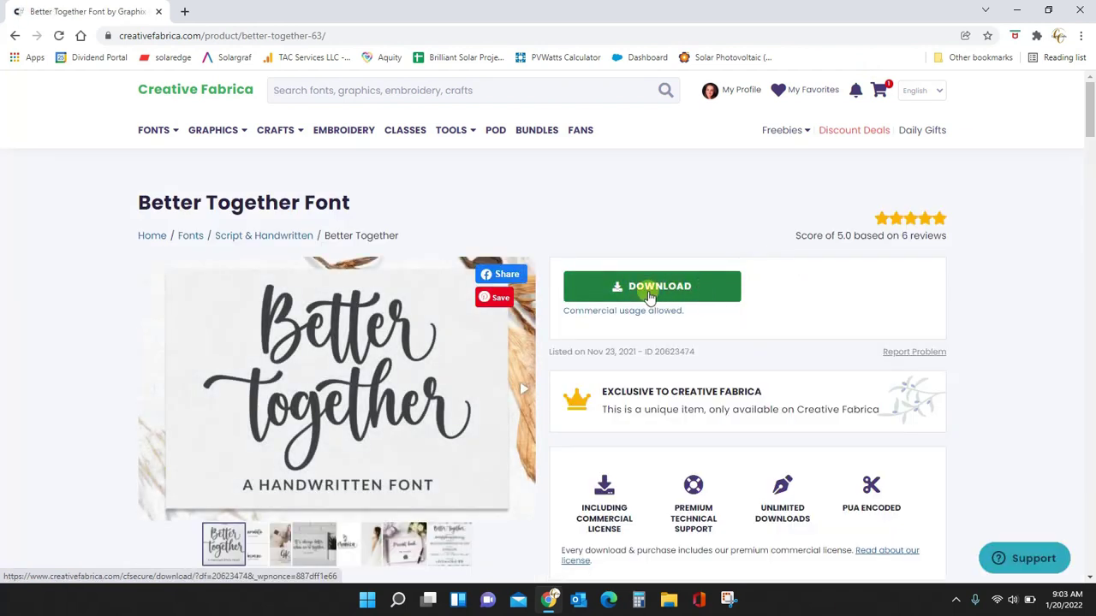
click(658, 292)
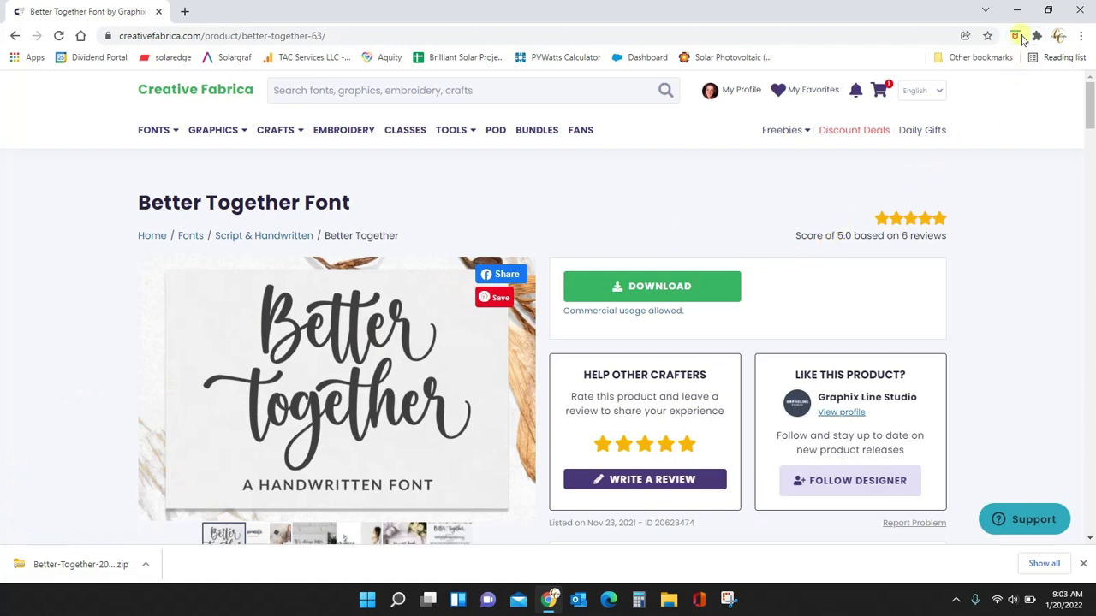
- Move the Better-Together-20623474 zip file from the Downloads folder to the desktop and close the folder
key(super+d)
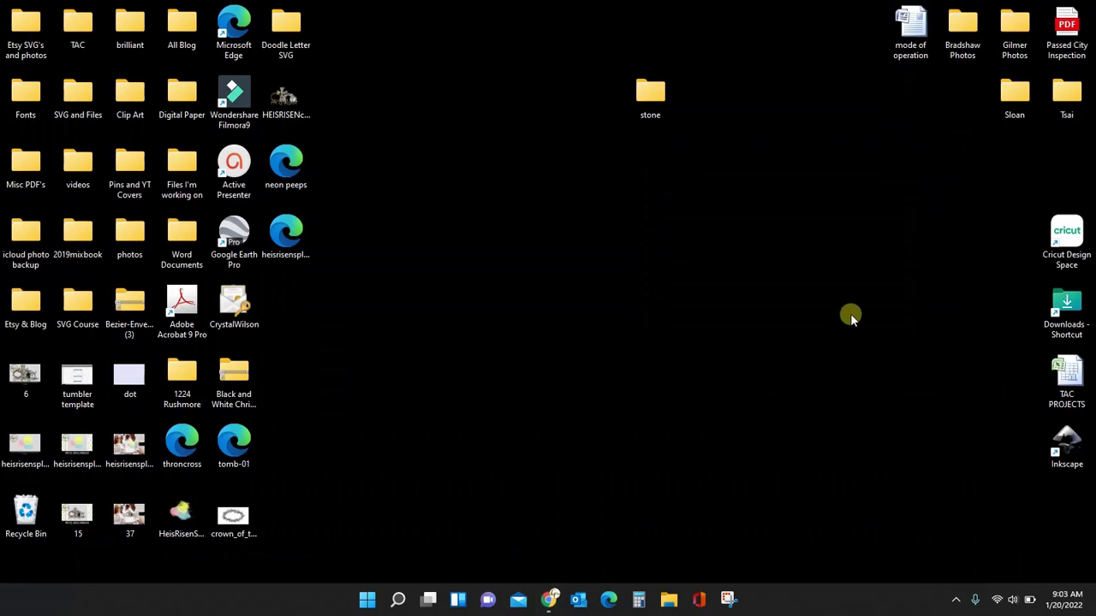
double_click(1062, 307)
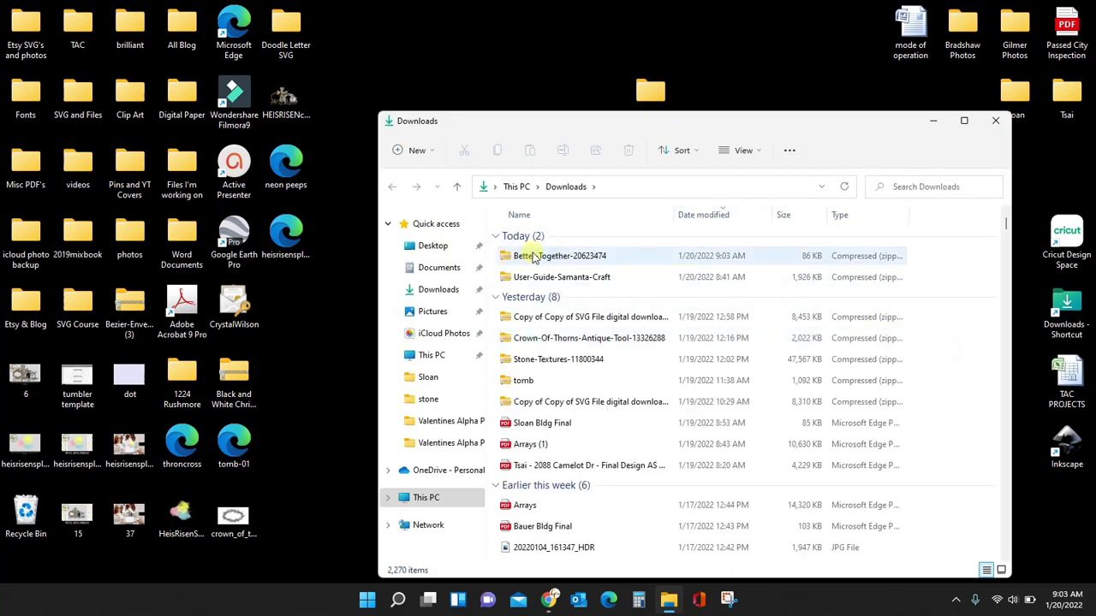
drag(534, 257, 565, 23)
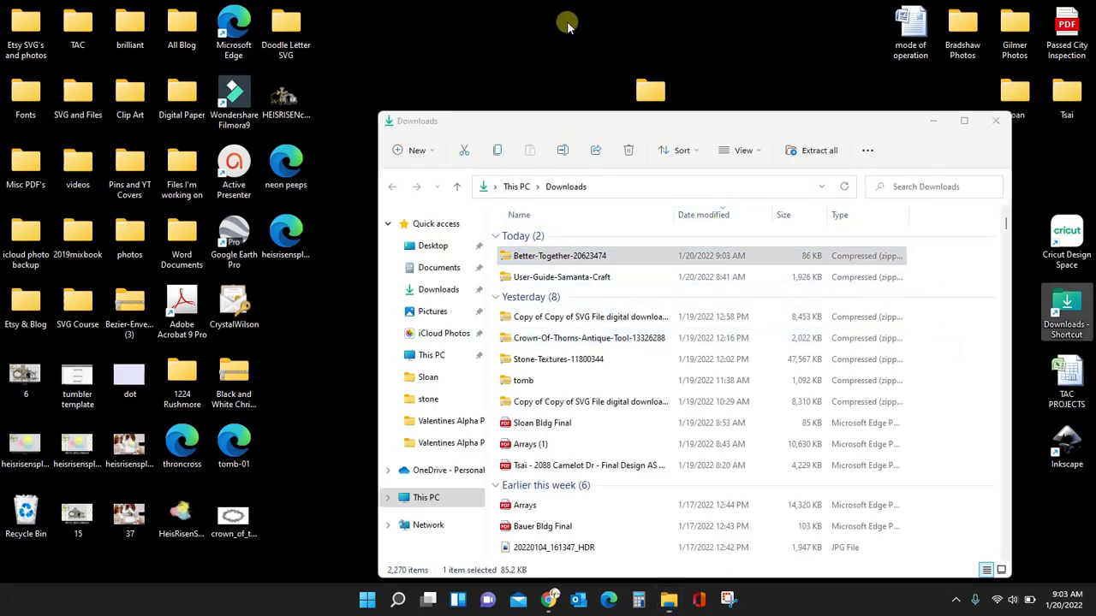
key(ctrl+w)
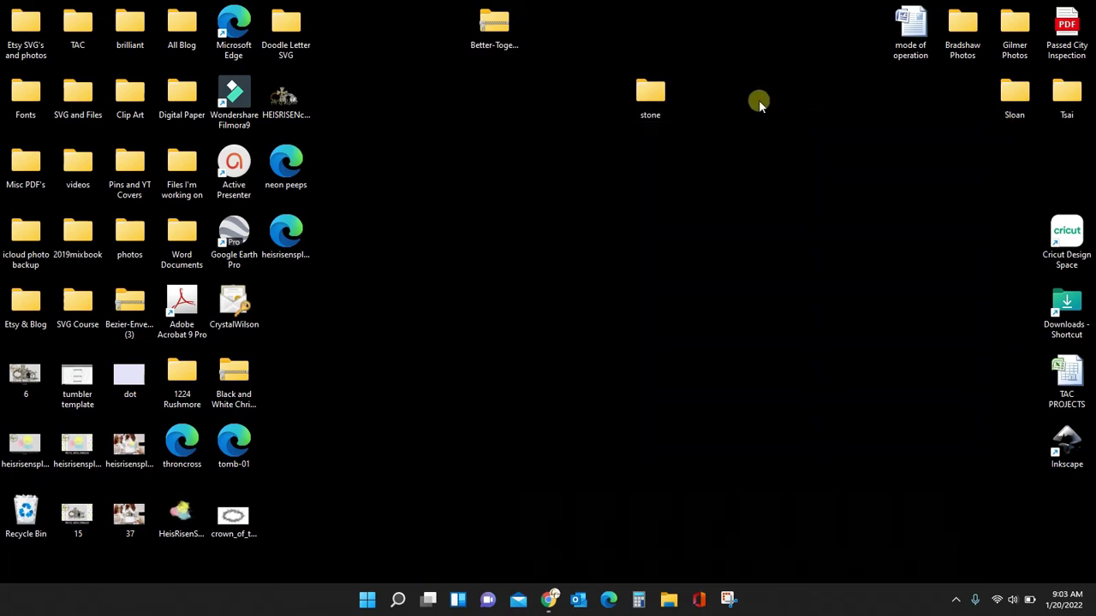
- Copy the OpenType Better Together font file out of the zip archive onto the desktop and close the archive
double_click(501, 31)
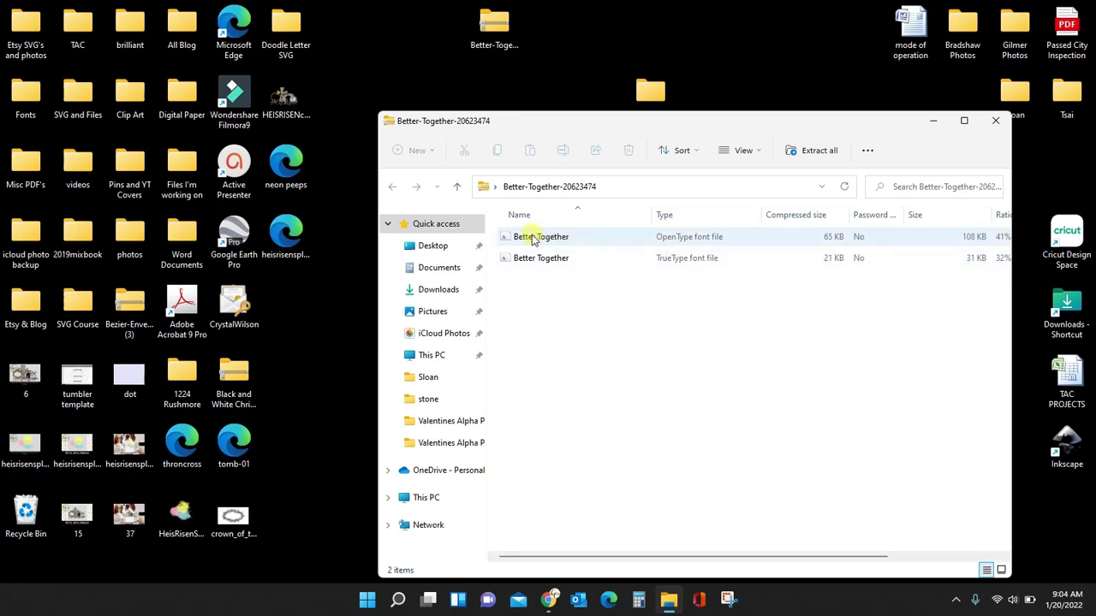
drag(532, 238, 725, 15)
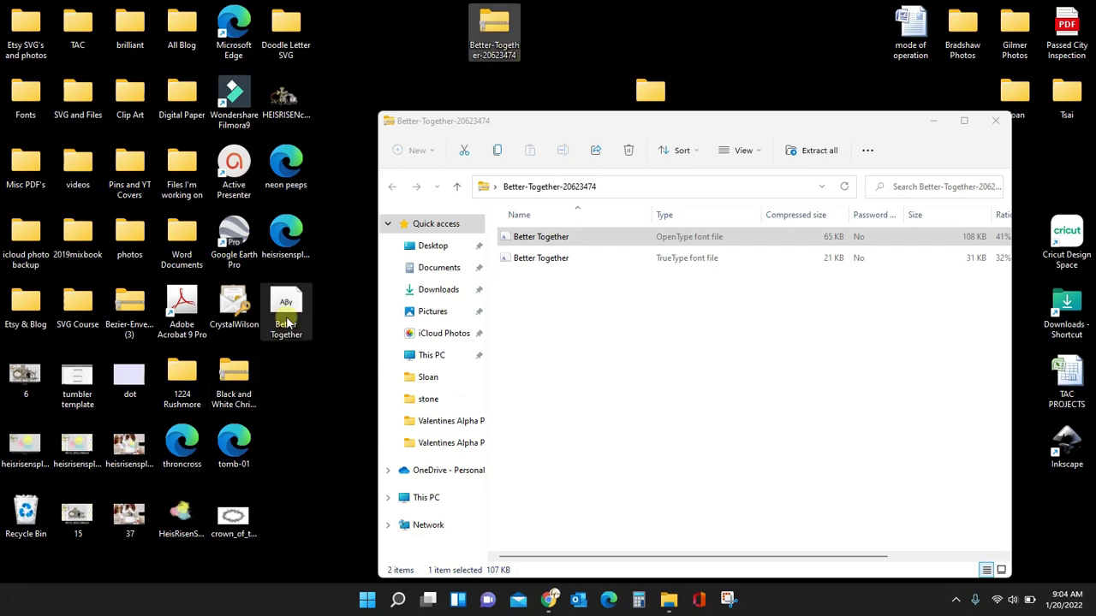
click(993, 121)
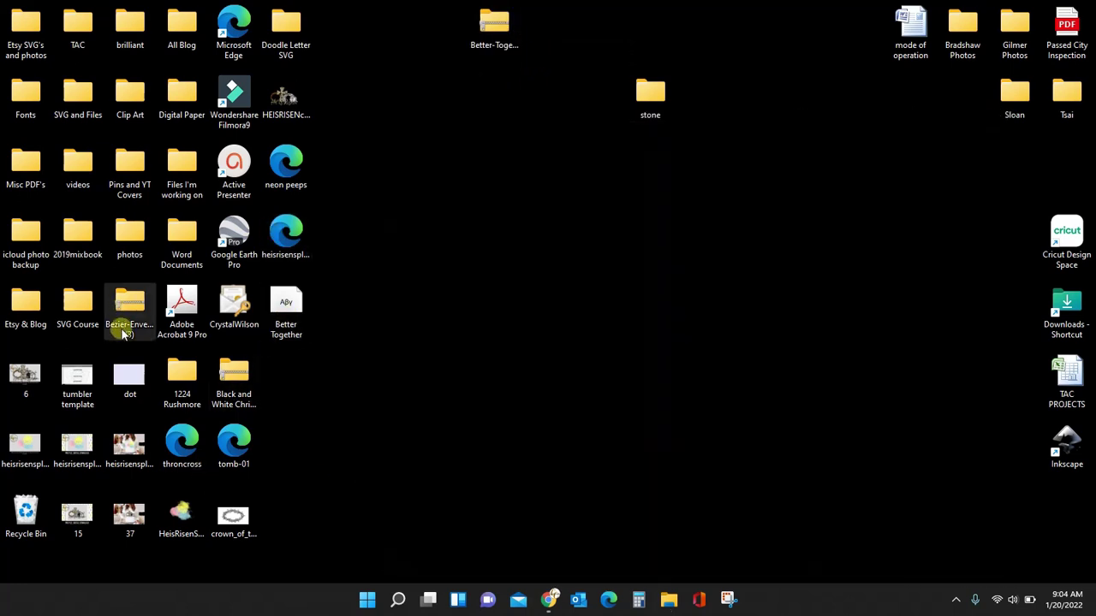
- Move the Better Together font file to an empty area of the desktop and install it for all users
drag(285, 339, 599, 246)
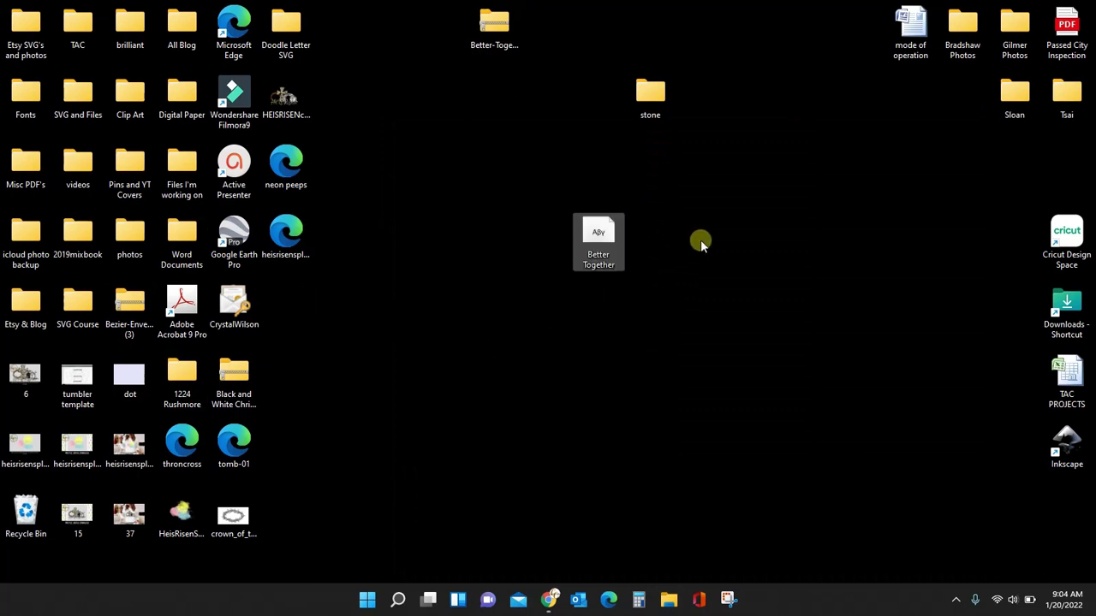
right_click(601, 240)
click(662, 456)
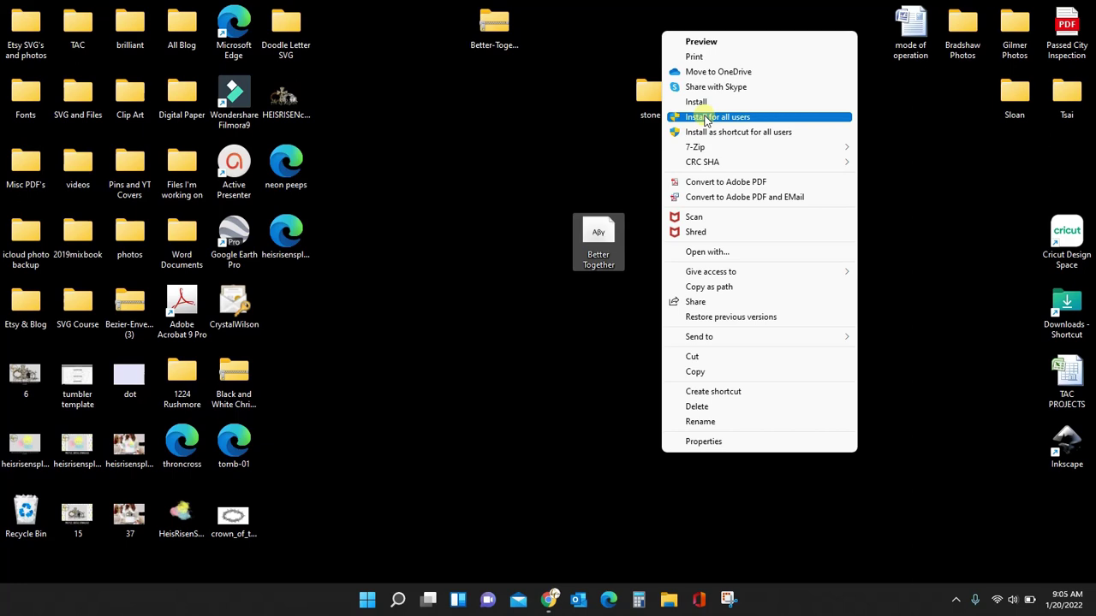
click(704, 118)
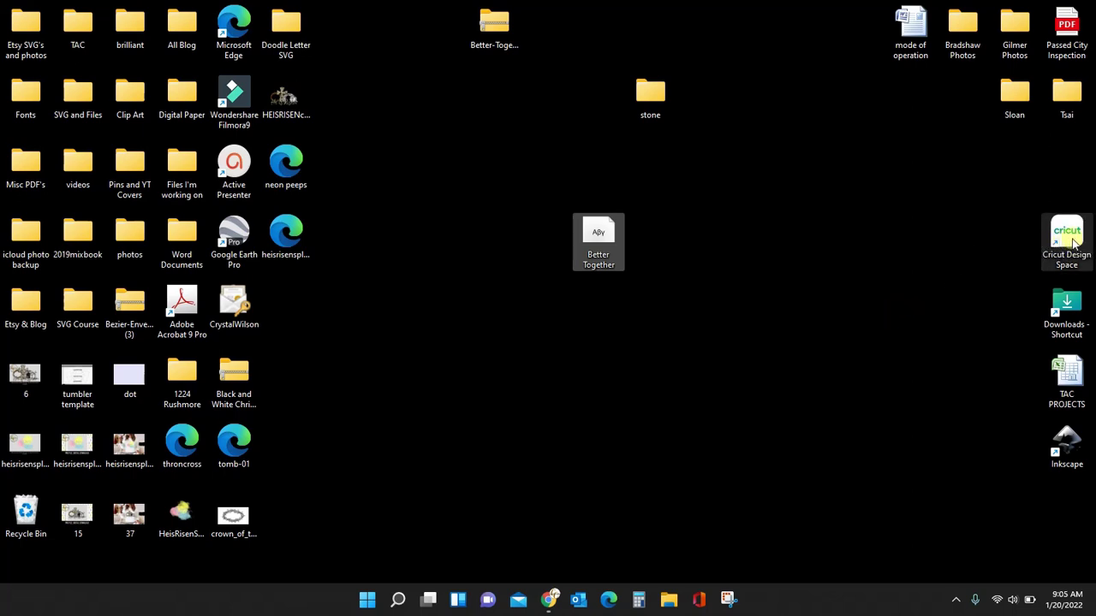
- In Cricut Design Space, hide the group holding the finished name design and add a new text object to the canvas
mouse_move(588, 263)
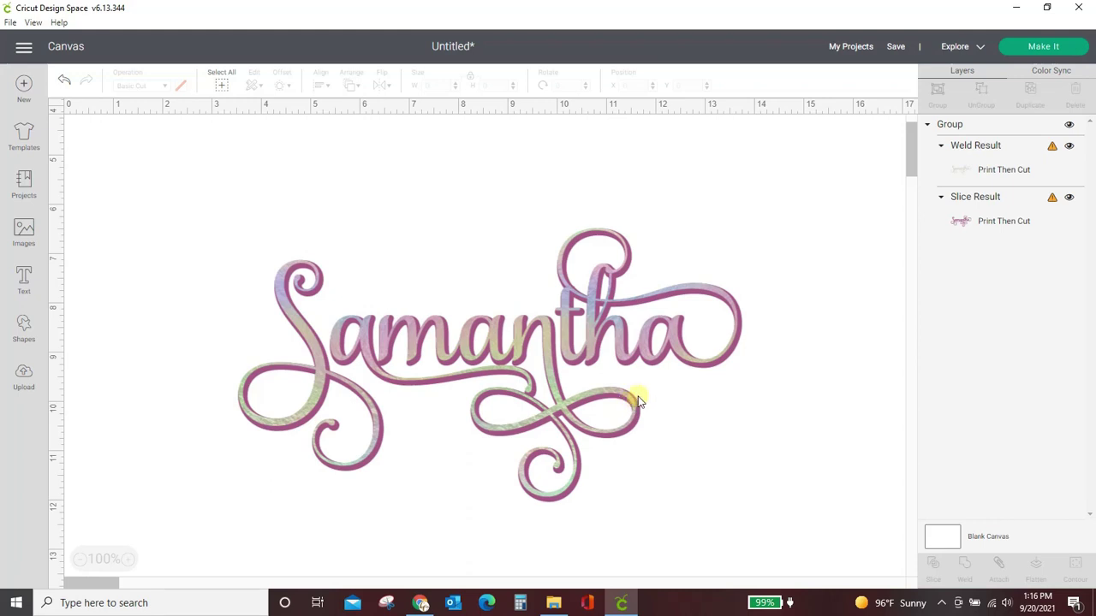
click(657, 341)
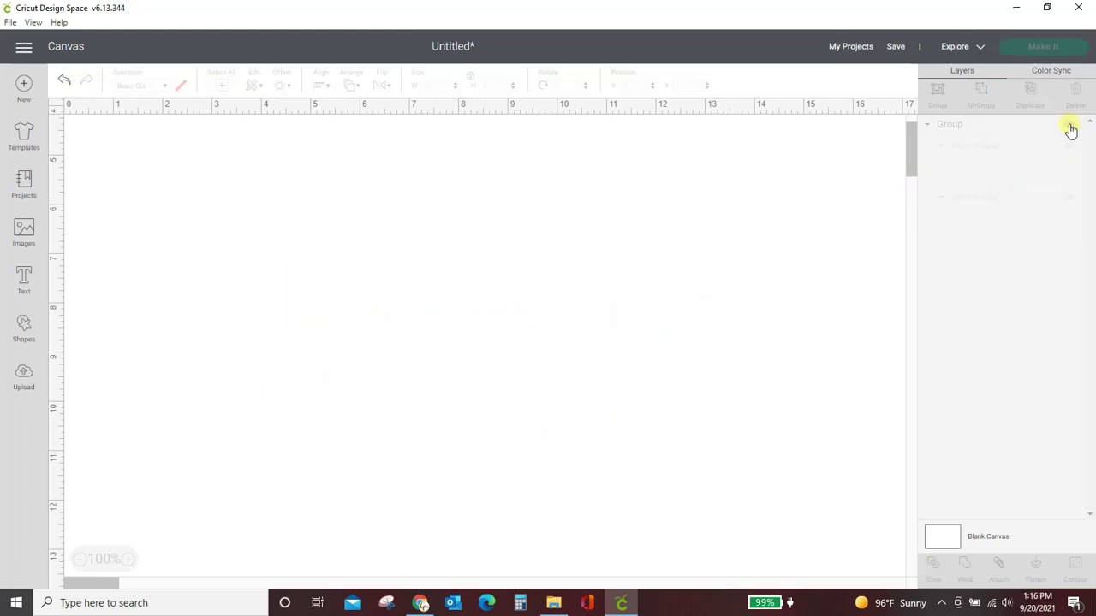
click(23, 280)
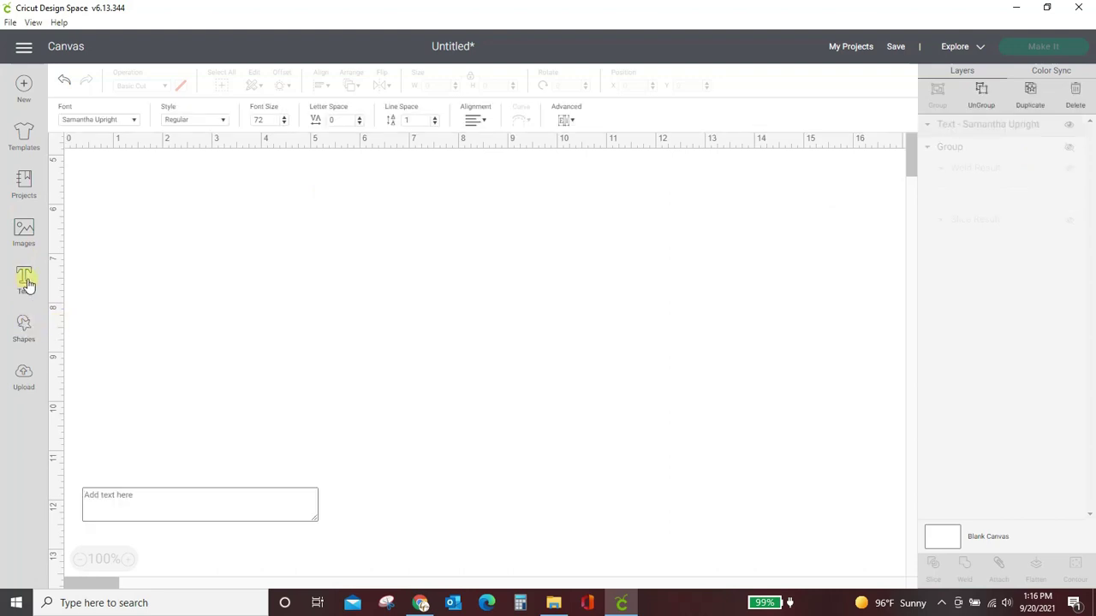
- Look through the full font list, search the fonts for "sam" and select Samantha Upright for the new text
click(104, 120)
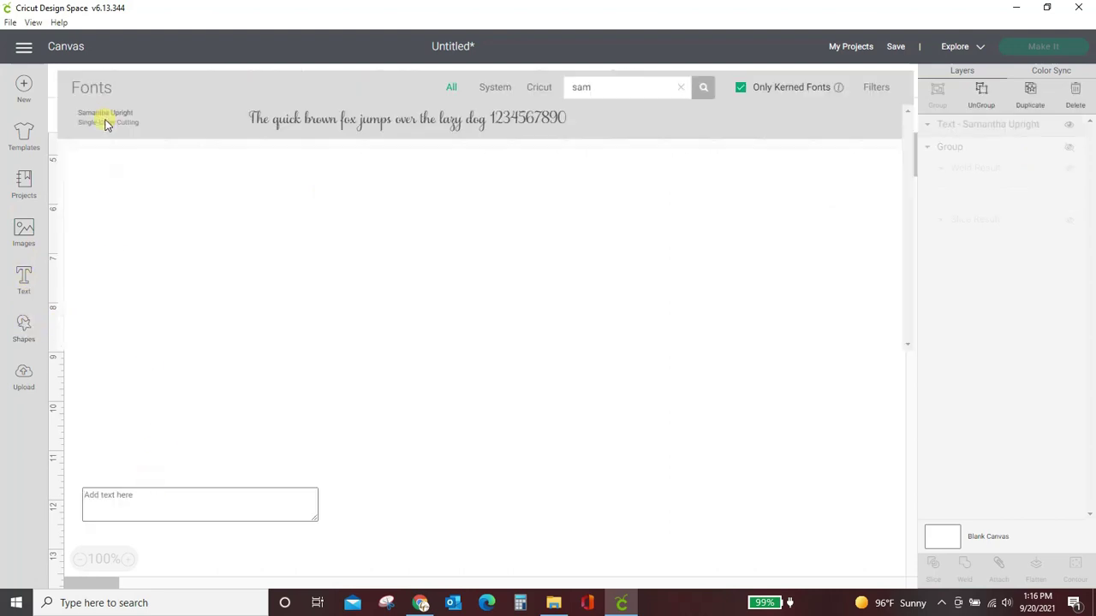
click(681, 86)
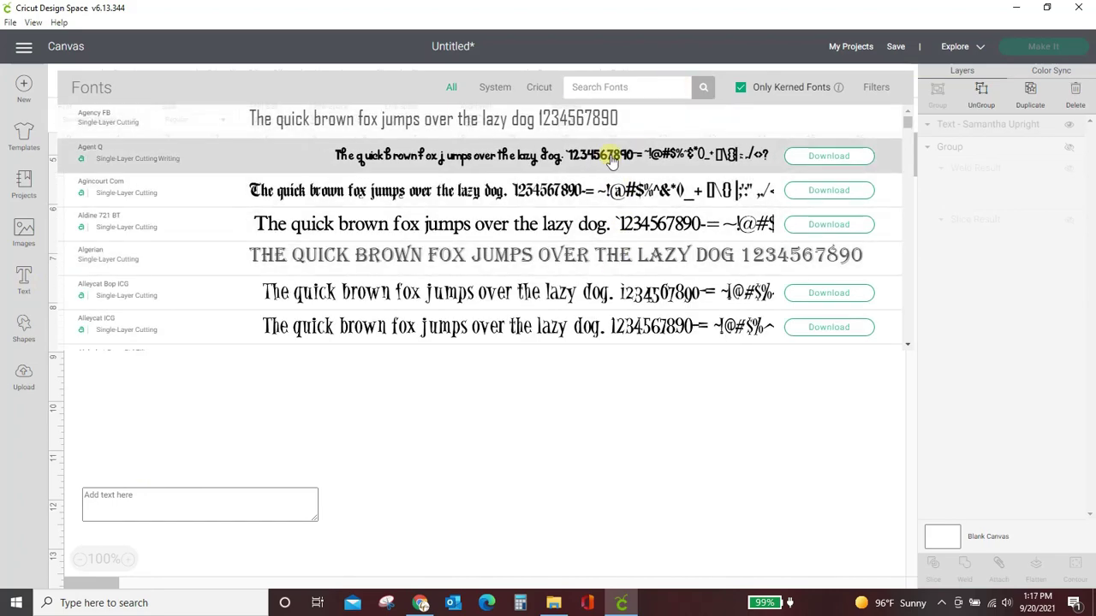
scroll(608, 189, down, 15)
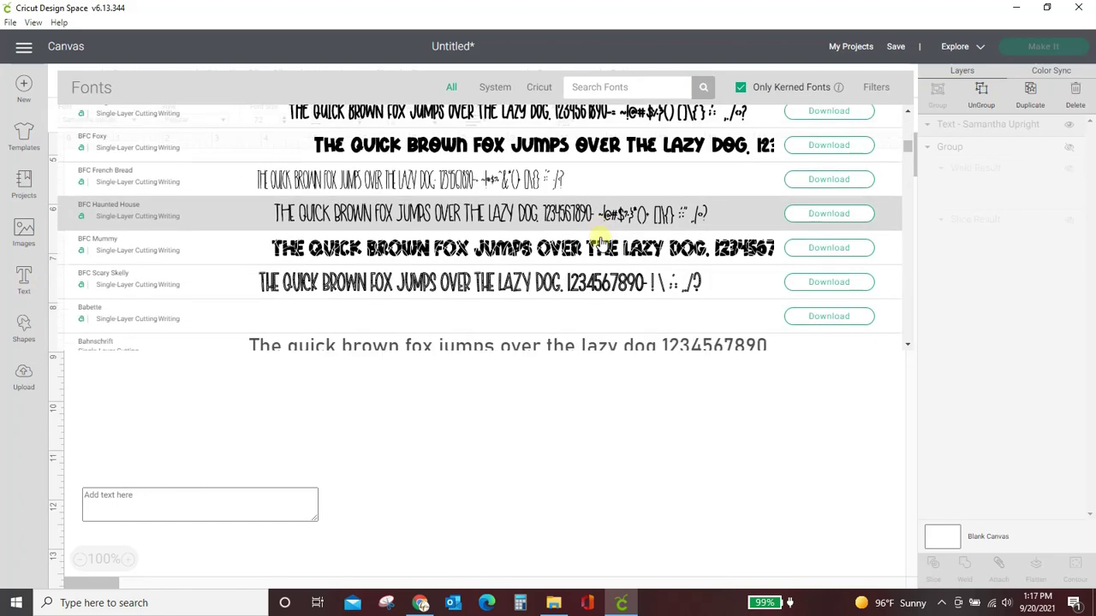
scroll(603, 242, up, 15)
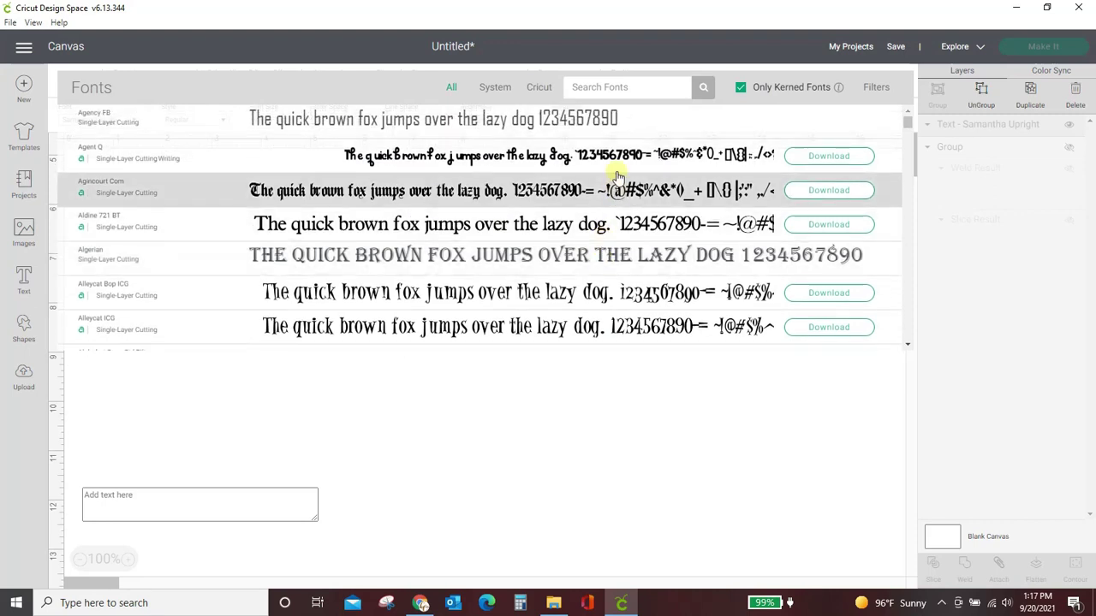
click(625, 87)
text(sam)
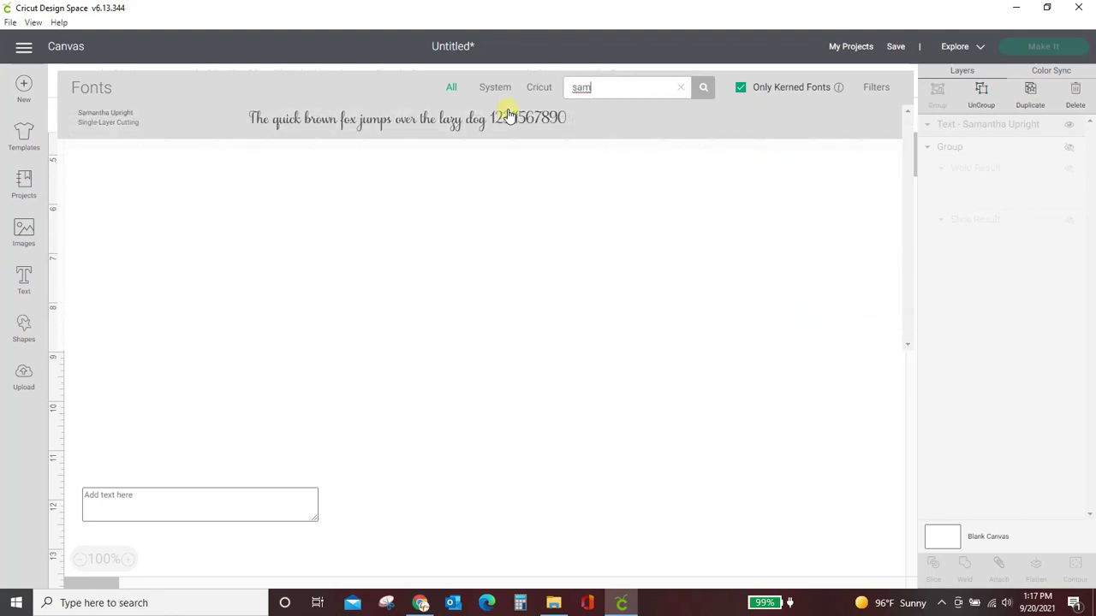
click(428, 120)
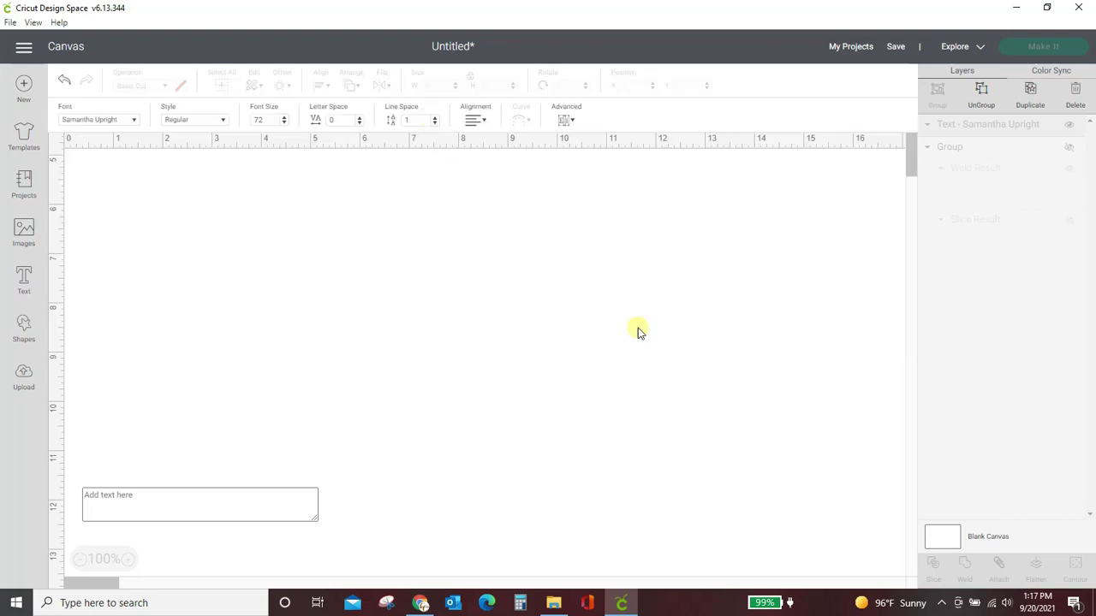
- Enter "Samantah" as the text and enlarge it to about 11.7 by 2.6 inches in the middle of the canvas
click(247, 508)
text(Samantah)
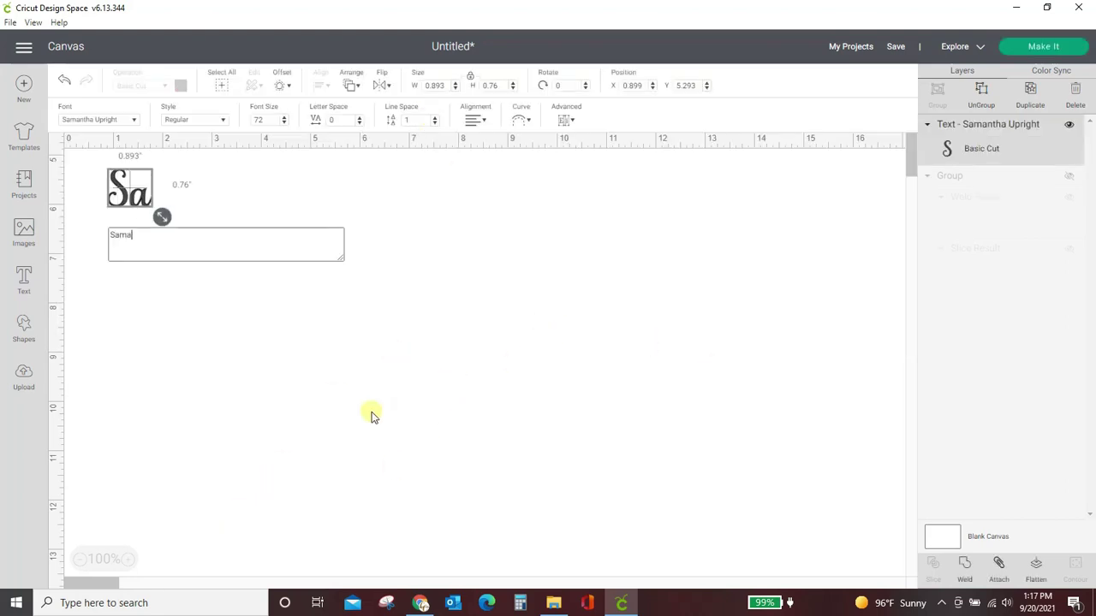
click(296, 399)
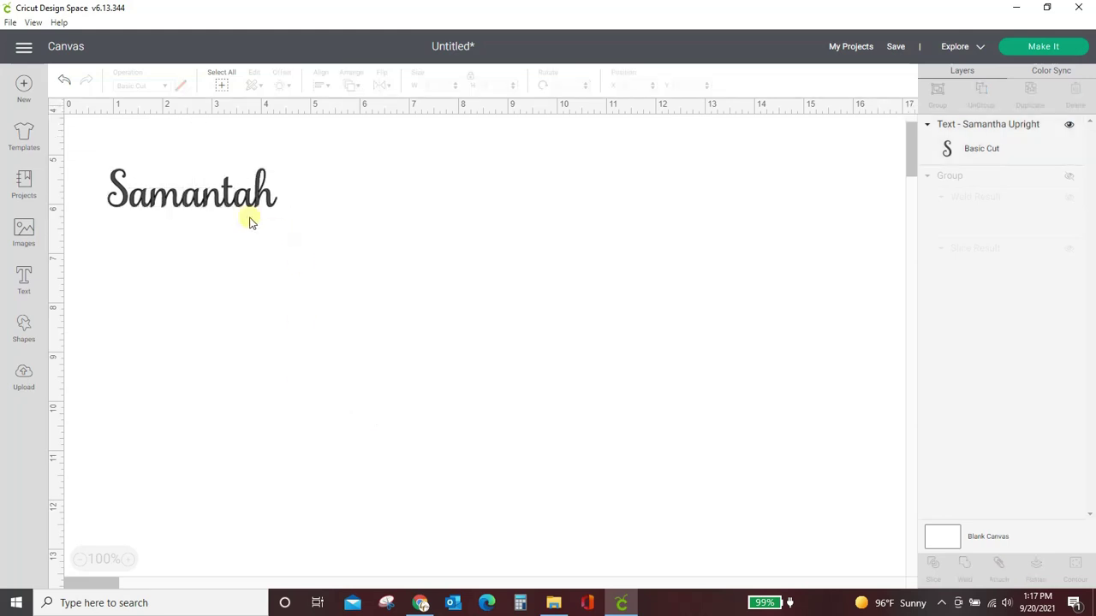
drag(242, 210, 557, 358)
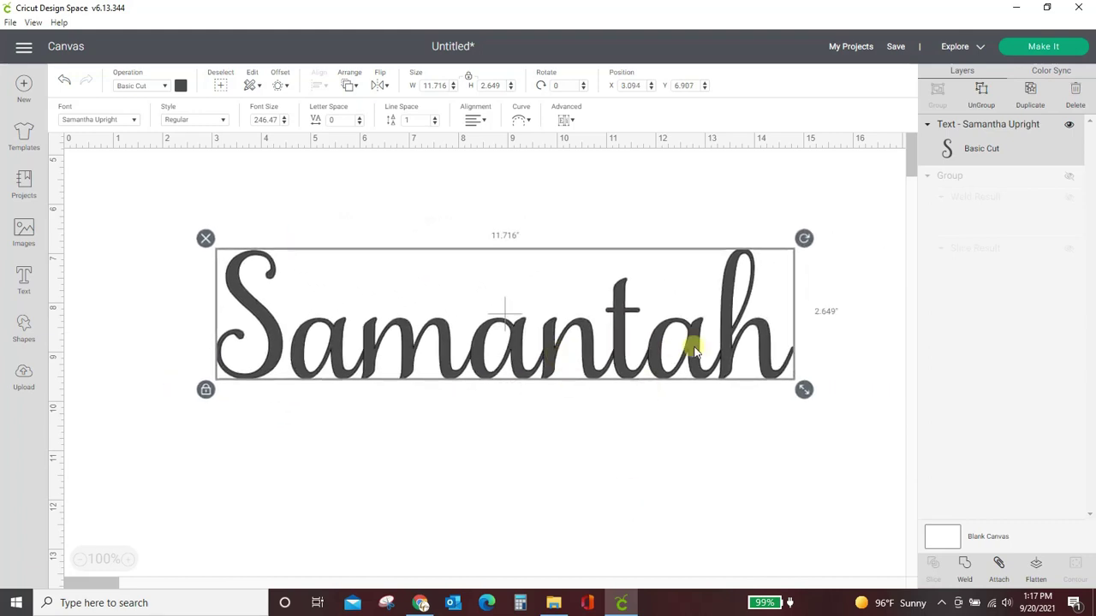
- Correct the spelling of the canvas text to "Samantha"
double_click(759, 346)
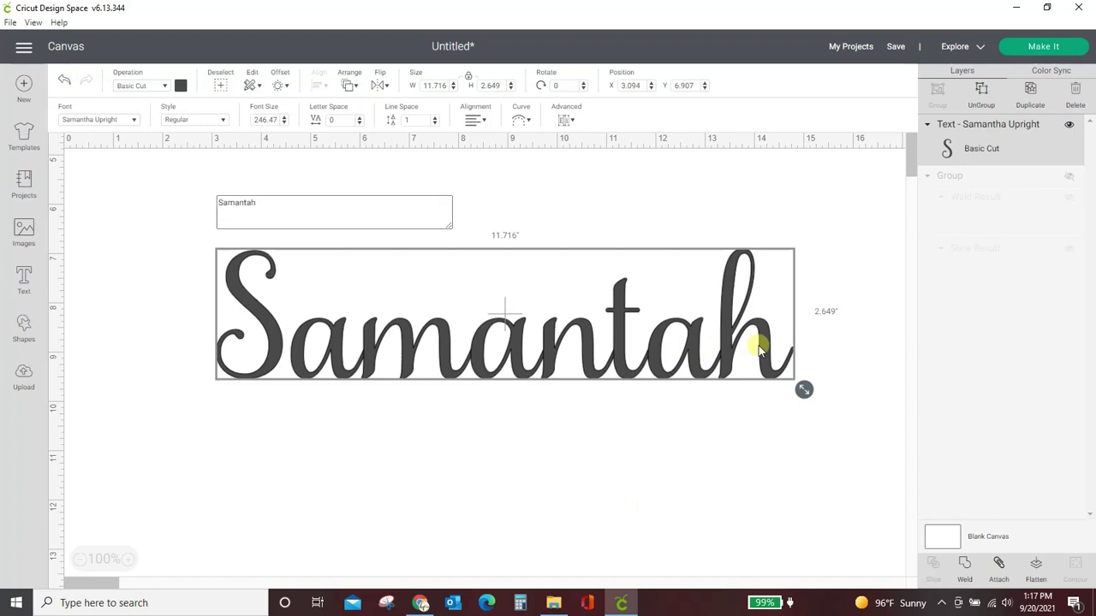
key(BackSpace)
key(BackSpace)
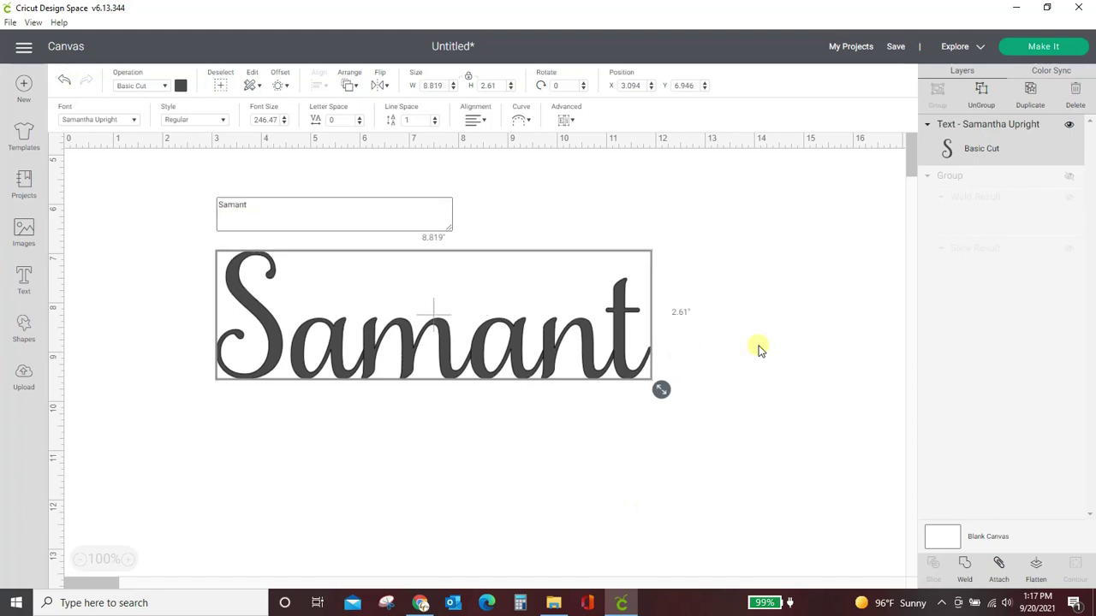
text(ha)
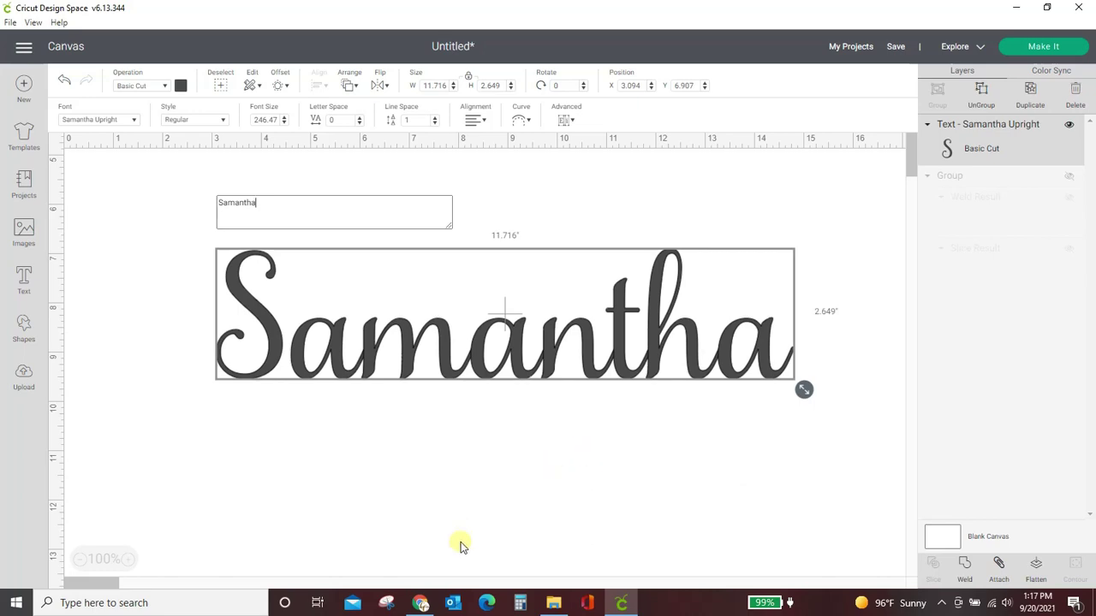
- Switch to Chrome, open Fontcloud from the Creative Fabrica site and look through the list of uploaded fonts
click(420, 602)
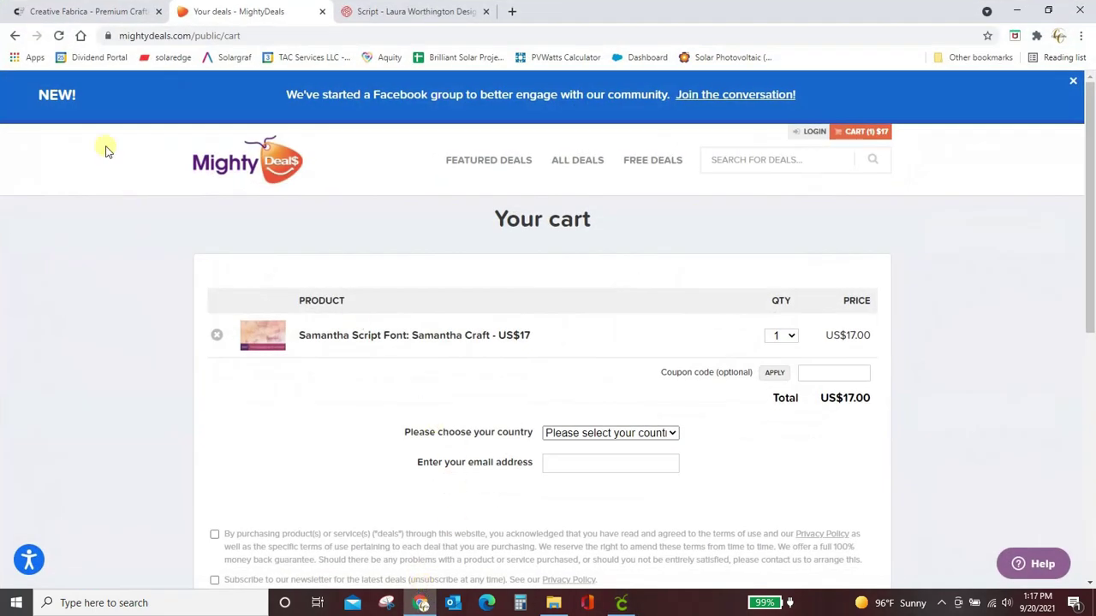
click(96, 11)
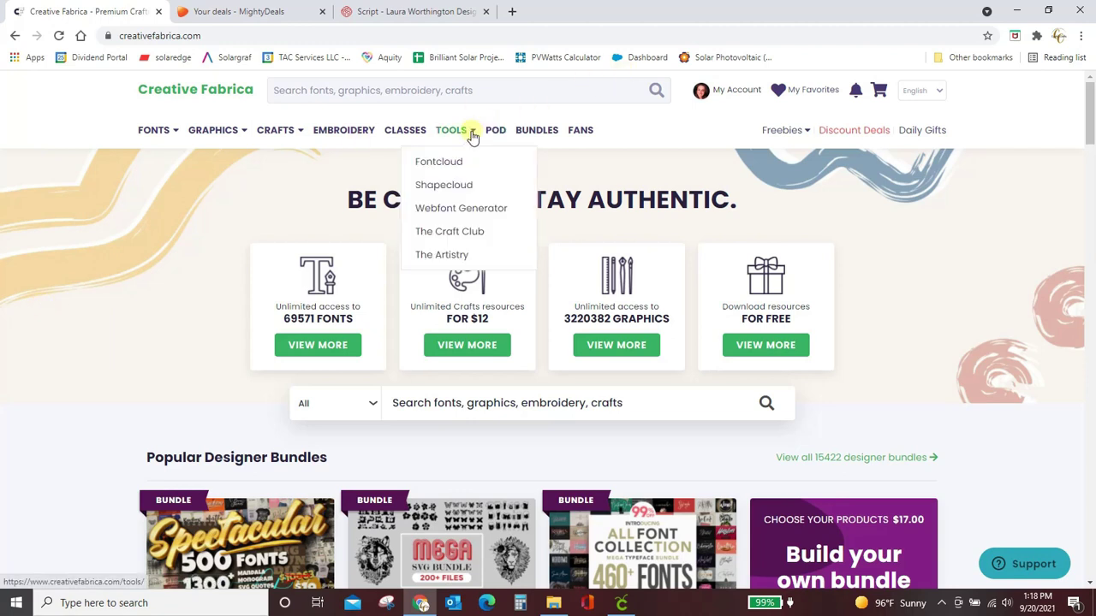
click(451, 167)
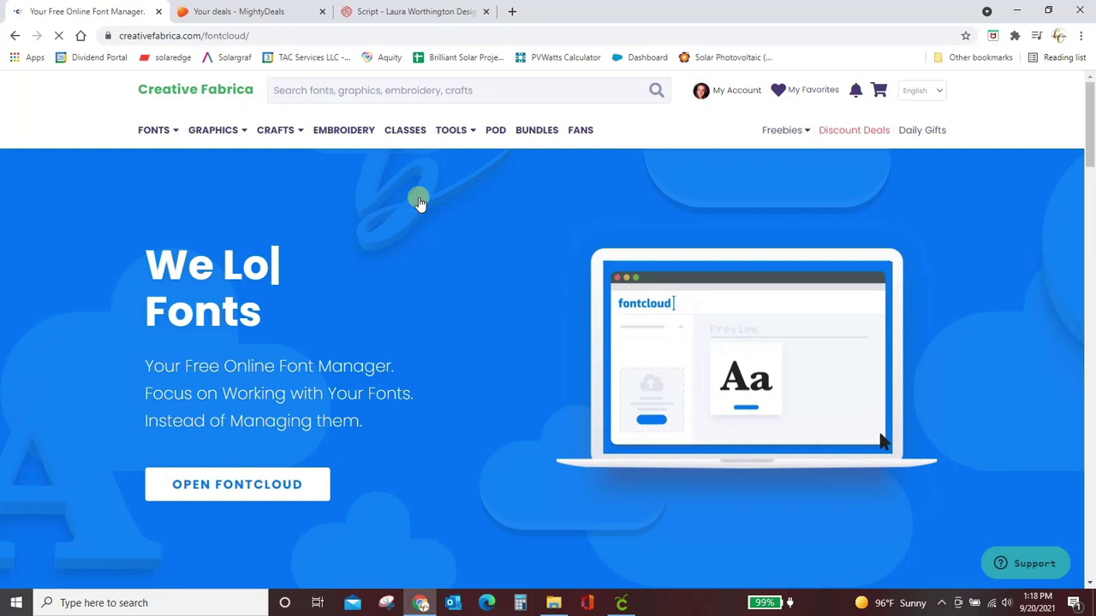
click(240, 484)
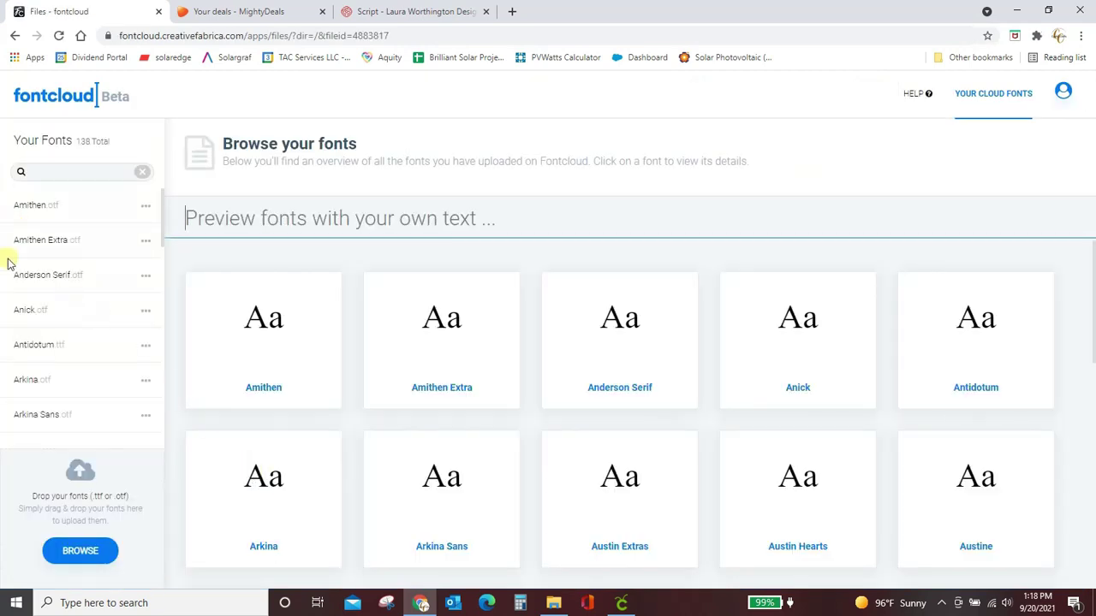
scroll(33, 249, down, 4)
scroll(39, 291, down, 2)
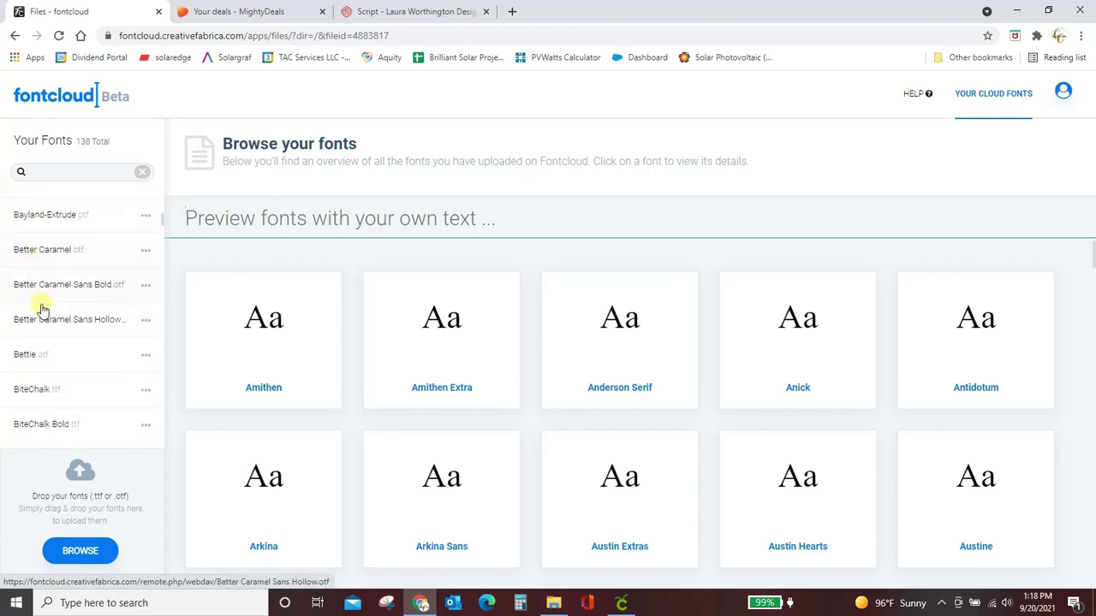
scroll(42, 308, up, 6)
click(79, 557)
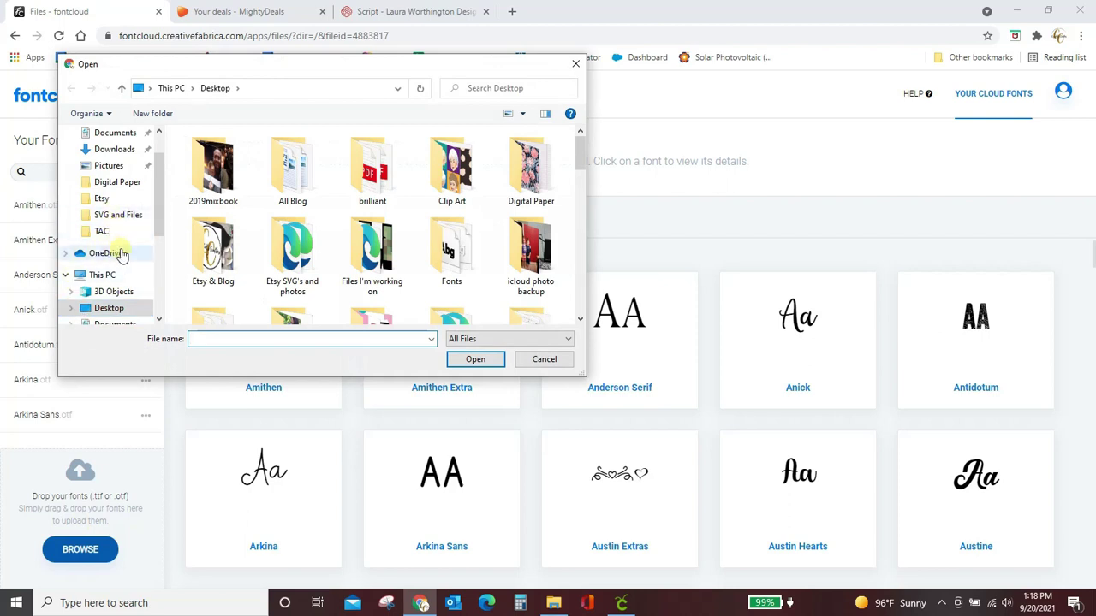
scroll(359, 237, down, 2)
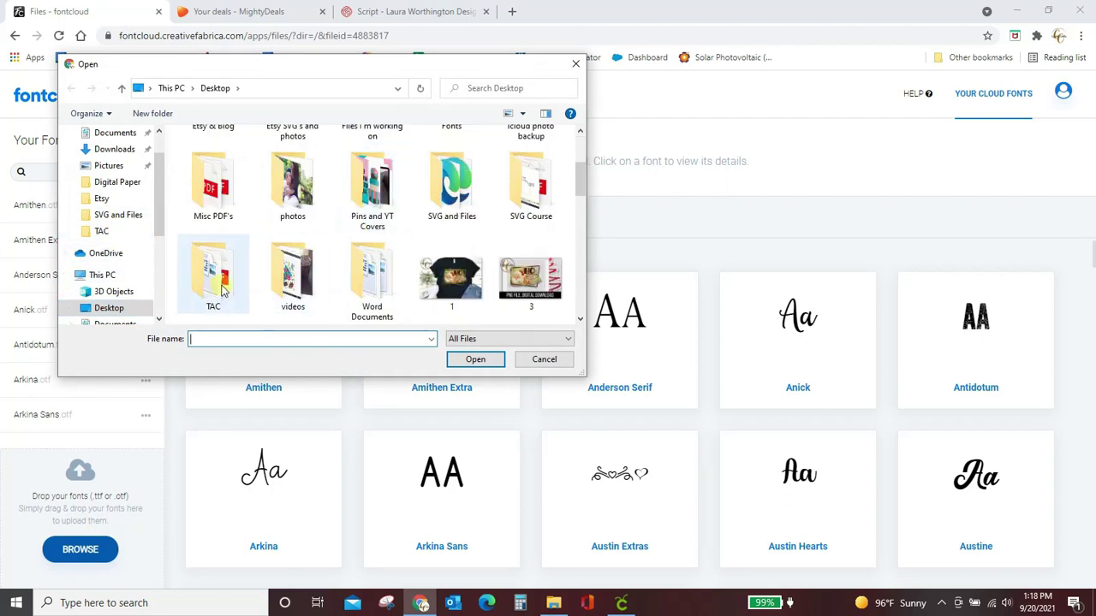
scroll(243, 281, up, 2)
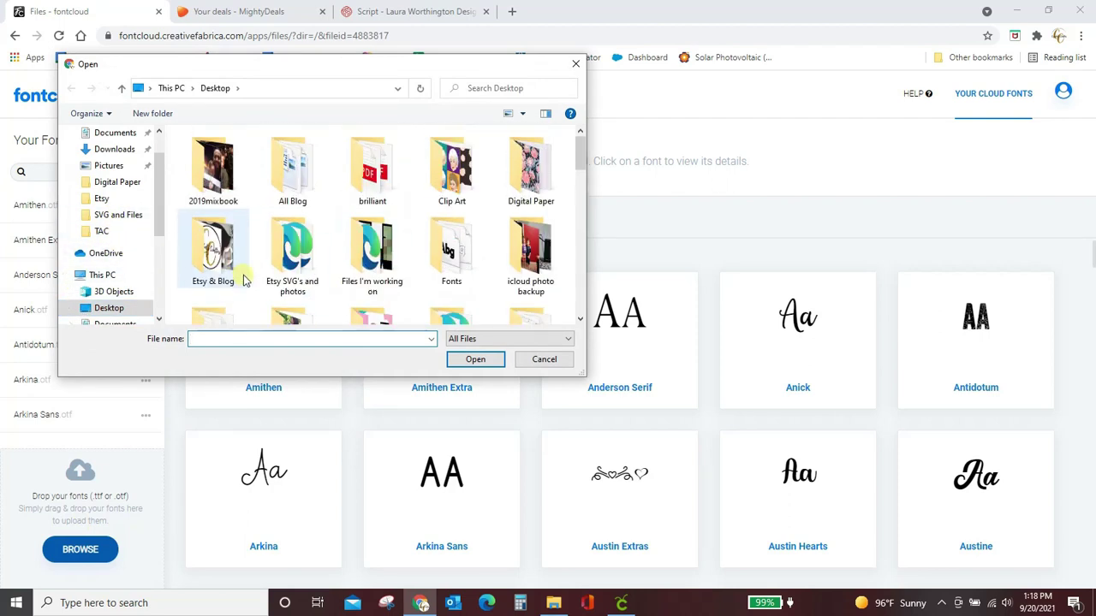
double_click(451, 244)
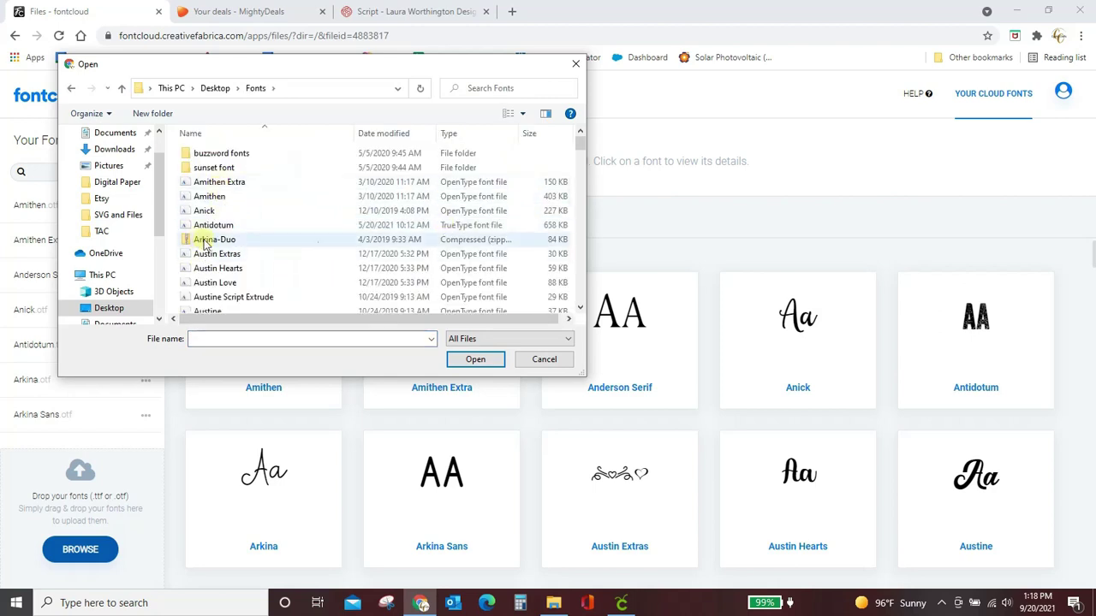
click(552, 359)
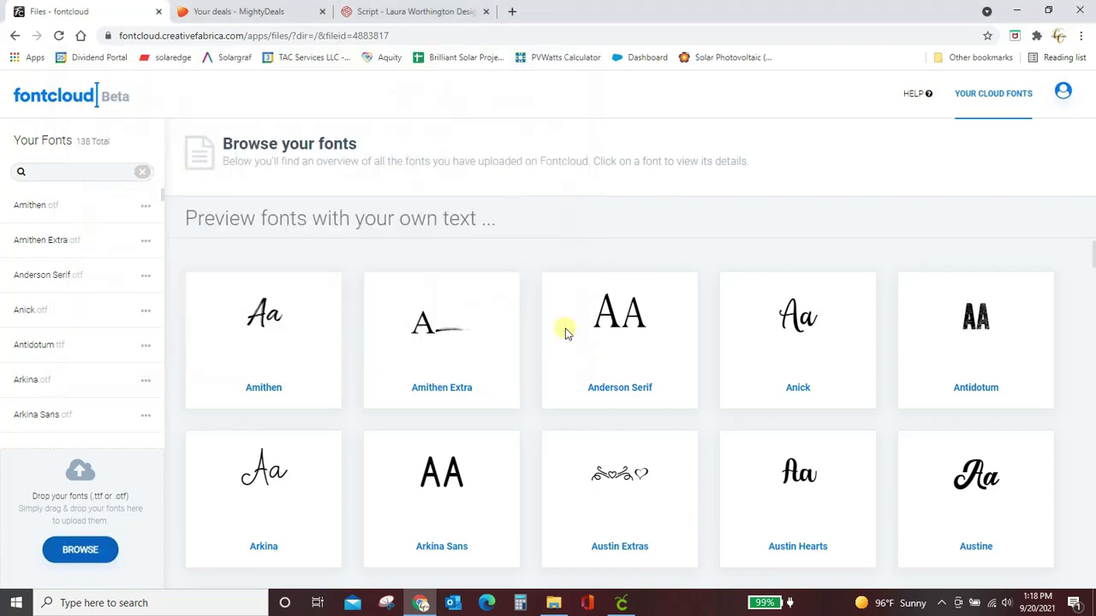
- Look through the uploaded Fontcloud fonts, preview them with the text "Samantha" and compare how each font renders it
scroll(36, 293, down, 5)
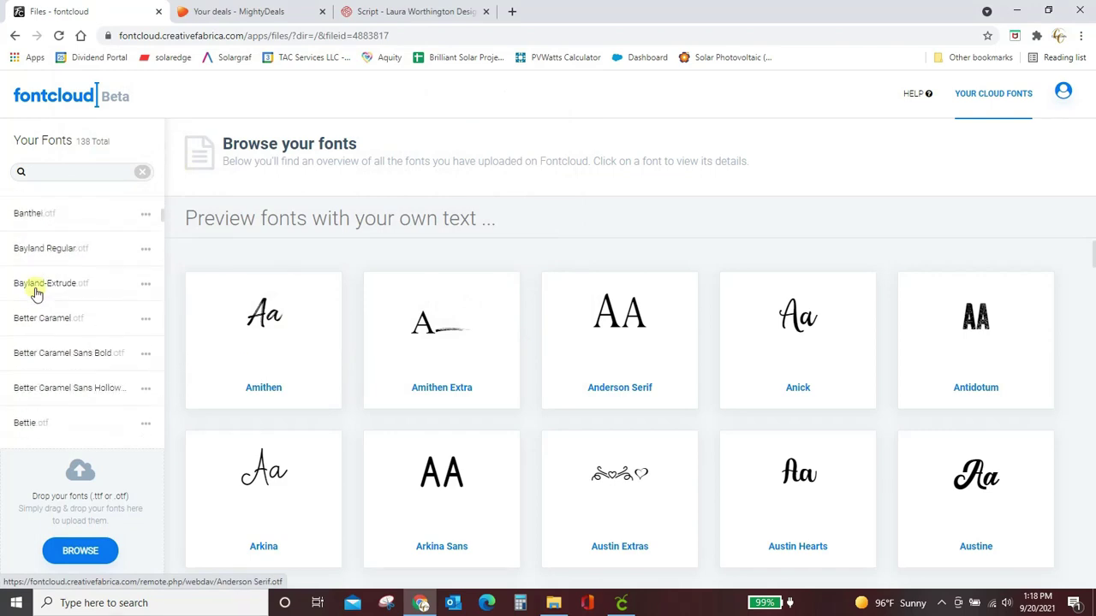
scroll(36, 293, down, 8)
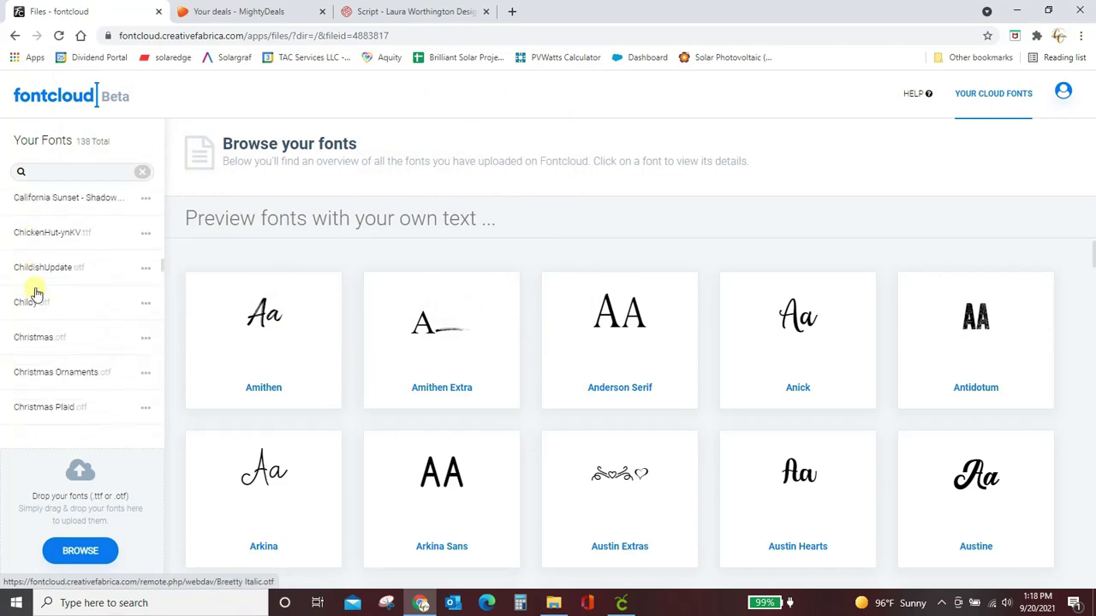
scroll(536, 320, down, 3)
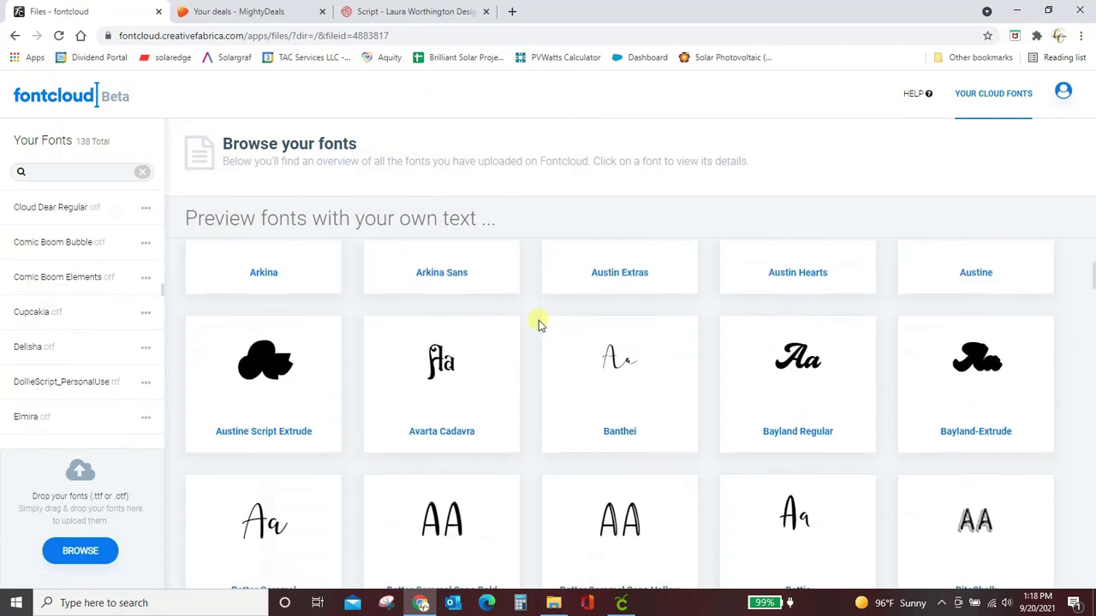
scroll(579, 428, up, 3)
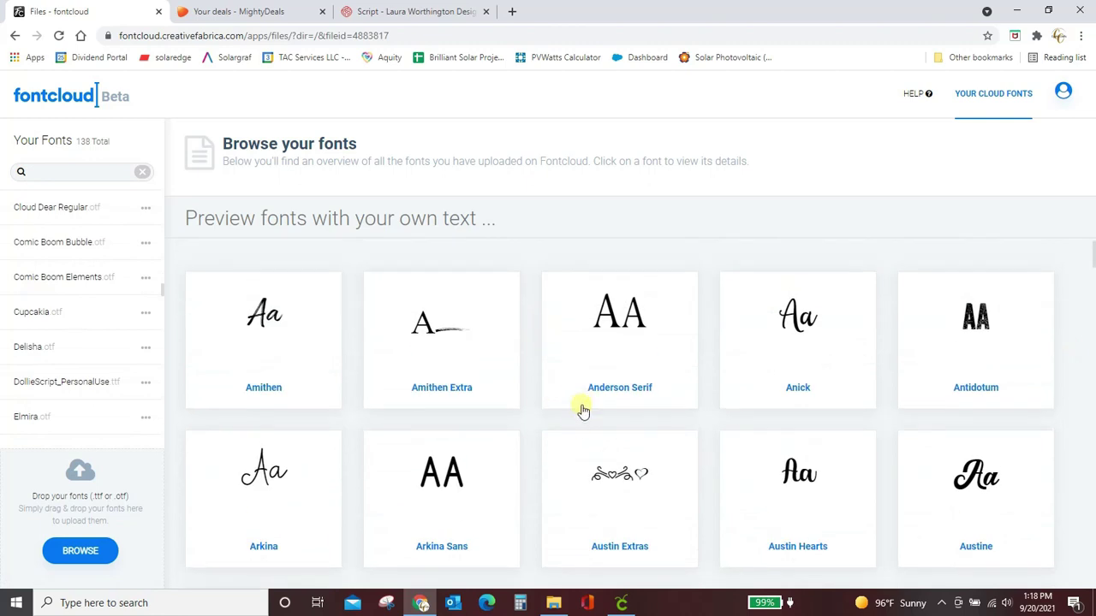
click(358, 225)
text(Samantha)
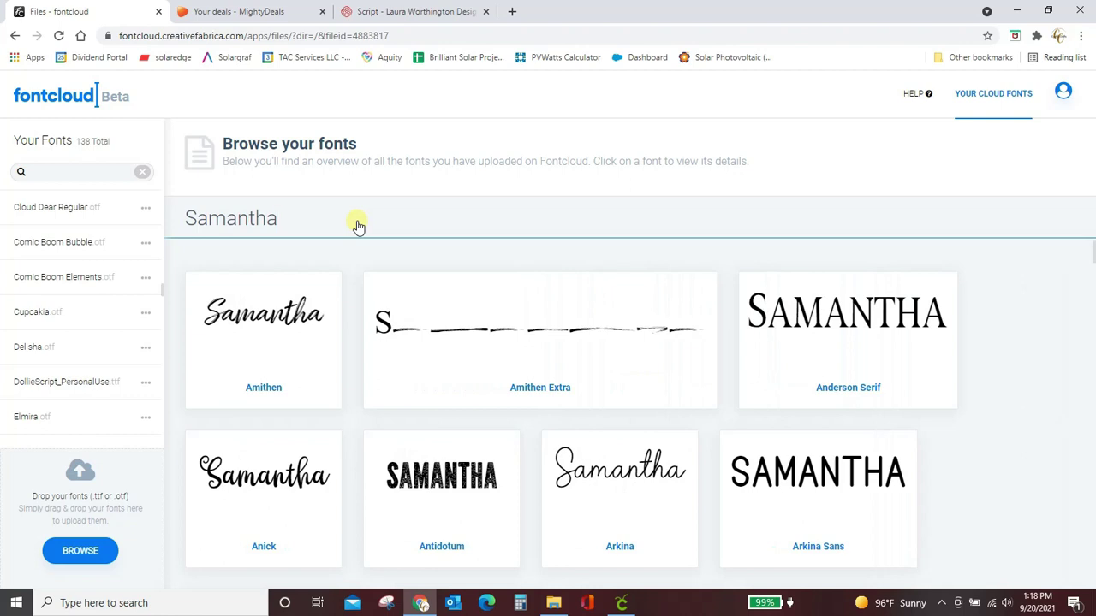
scroll(244, 336, down, 1)
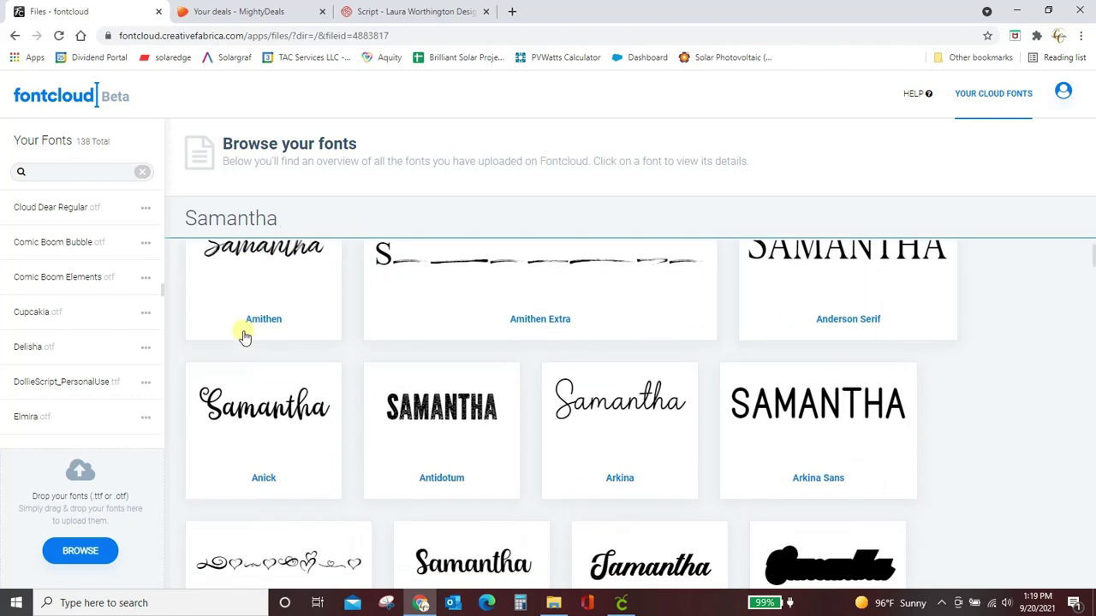
scroll(244, 336, down, 2)
scroll(244, 337, down, 6)
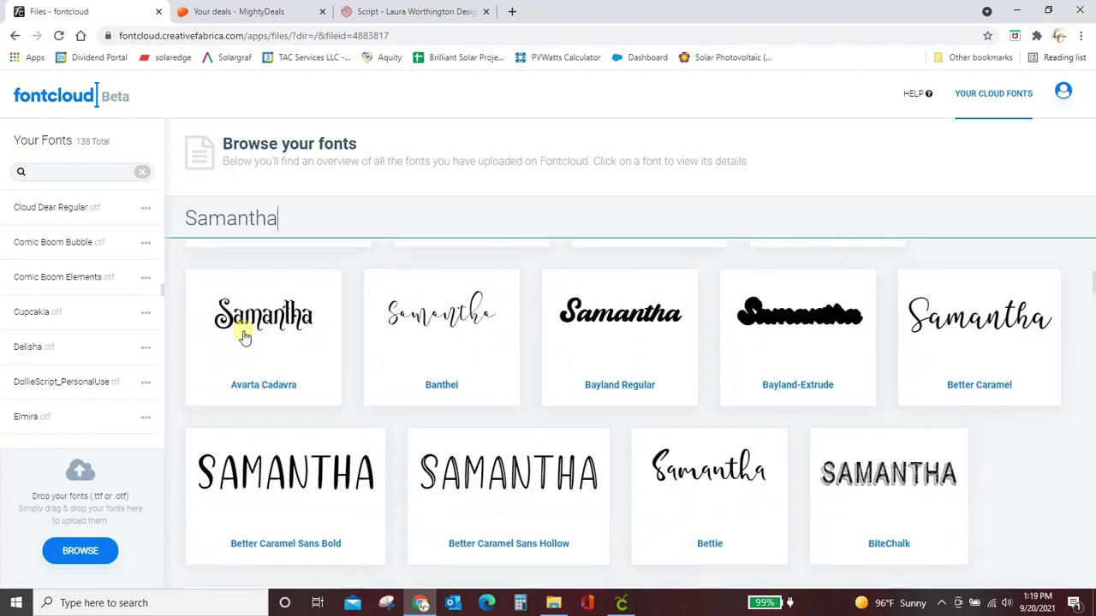
- Browse the remaining "Samantha" font previews, from Avarta Cadavra down to the Samantha Upright font
scroll(244, 337, down, 8)
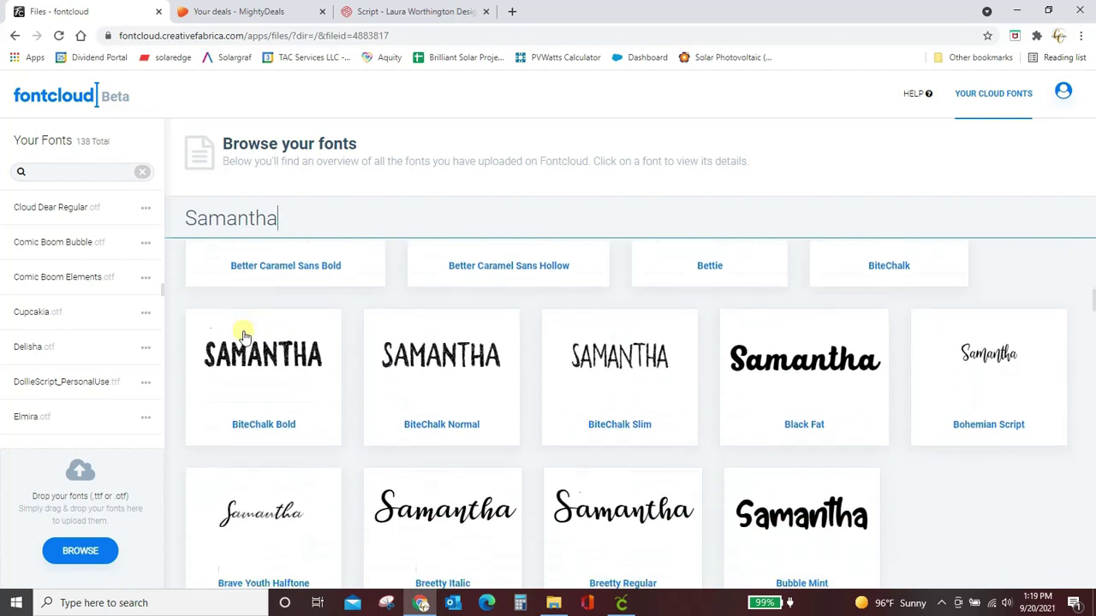
scroll(244, 337, down, 4)
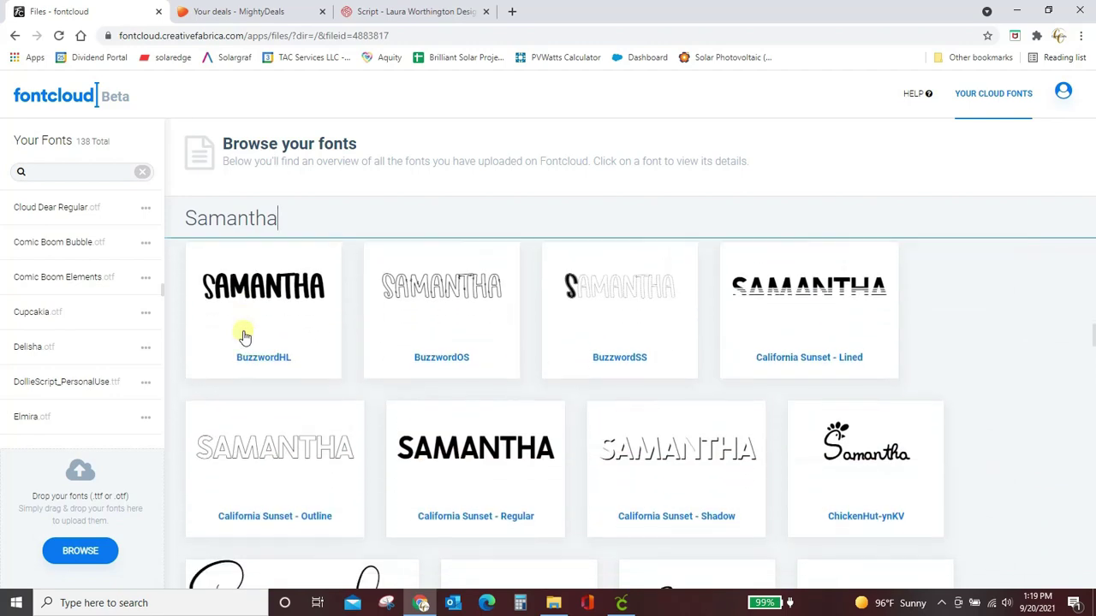
scroll(245, 336, down, 2)
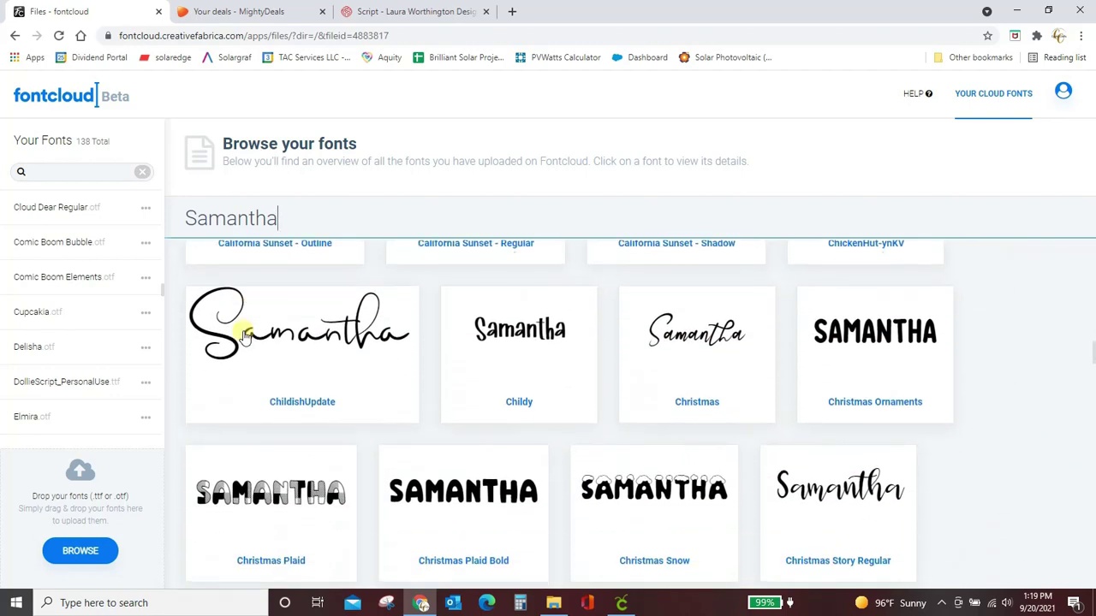
scroll(244, 337, down, 3)
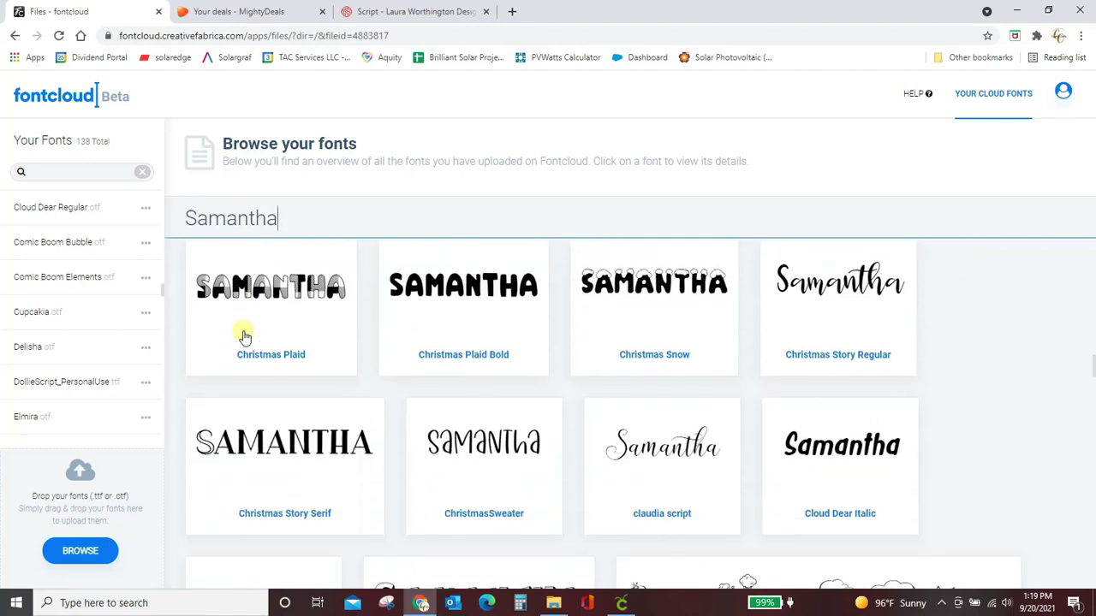
scroll(244, 336, down, 3)
scroll(244, 337, down, 2)
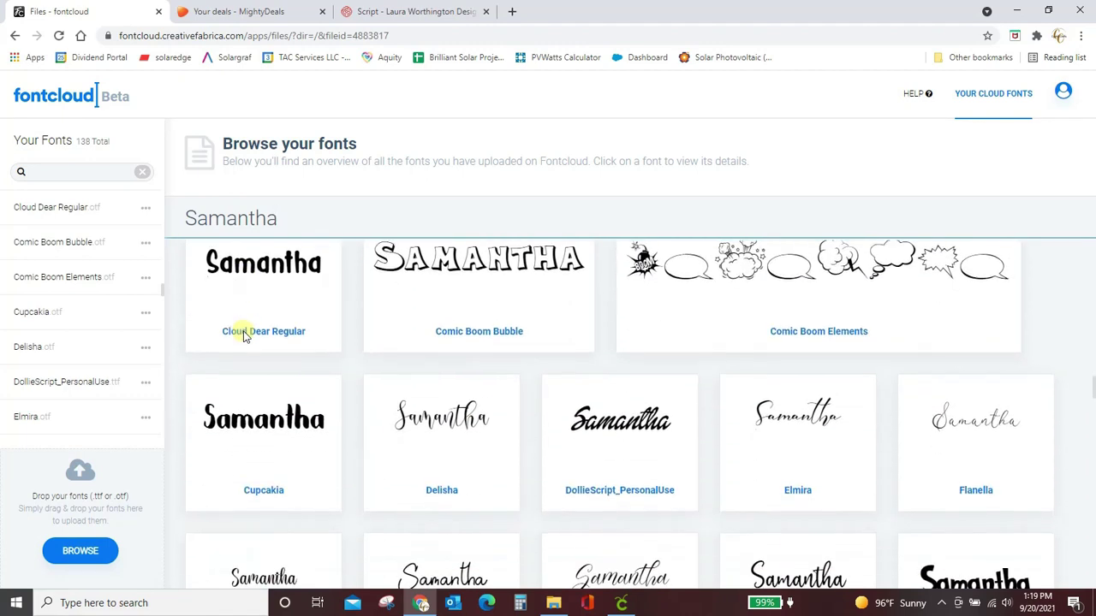
scroll(244, 336, down, 5)
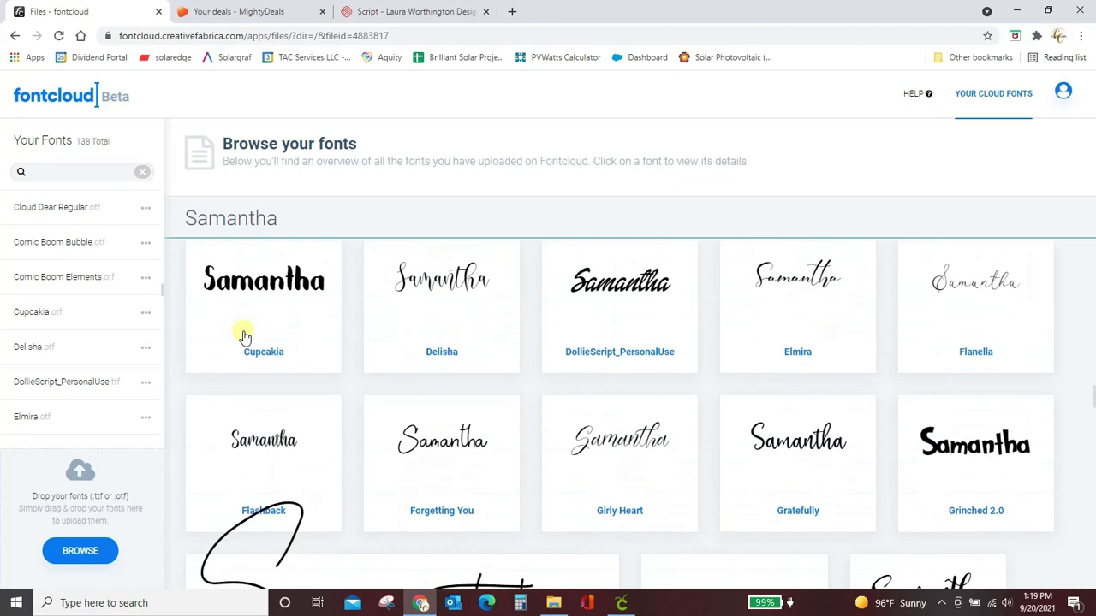
scroll(244, 337, down, 2)
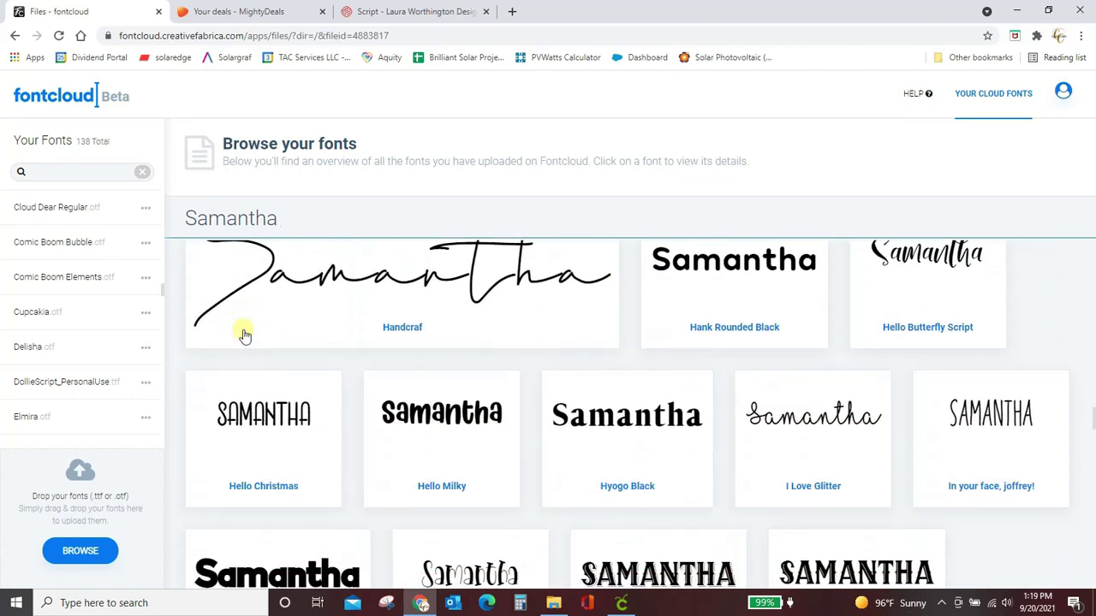
scroll(244, 336, down, 2)
scroll(244, 334, down, 7)
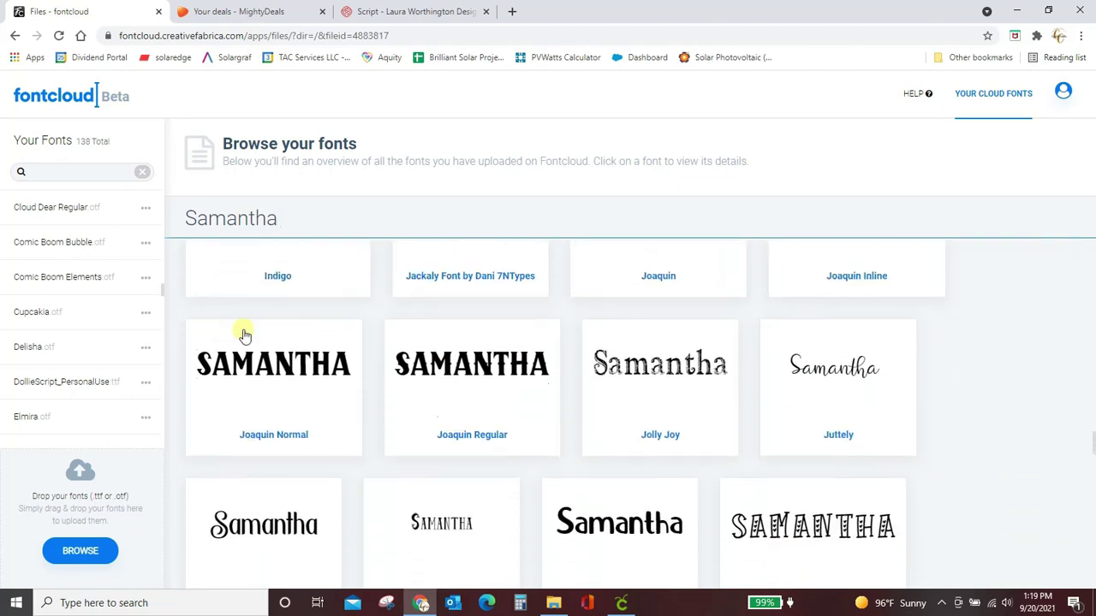
scroll(244, 333, down, 4)
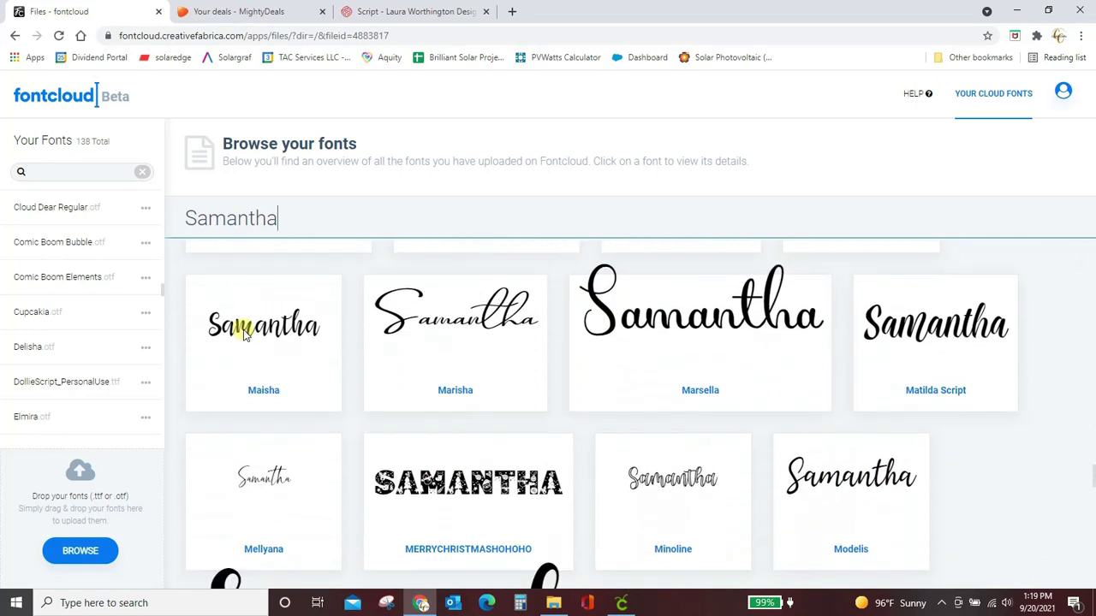
scroll(244, 334, down, 10)
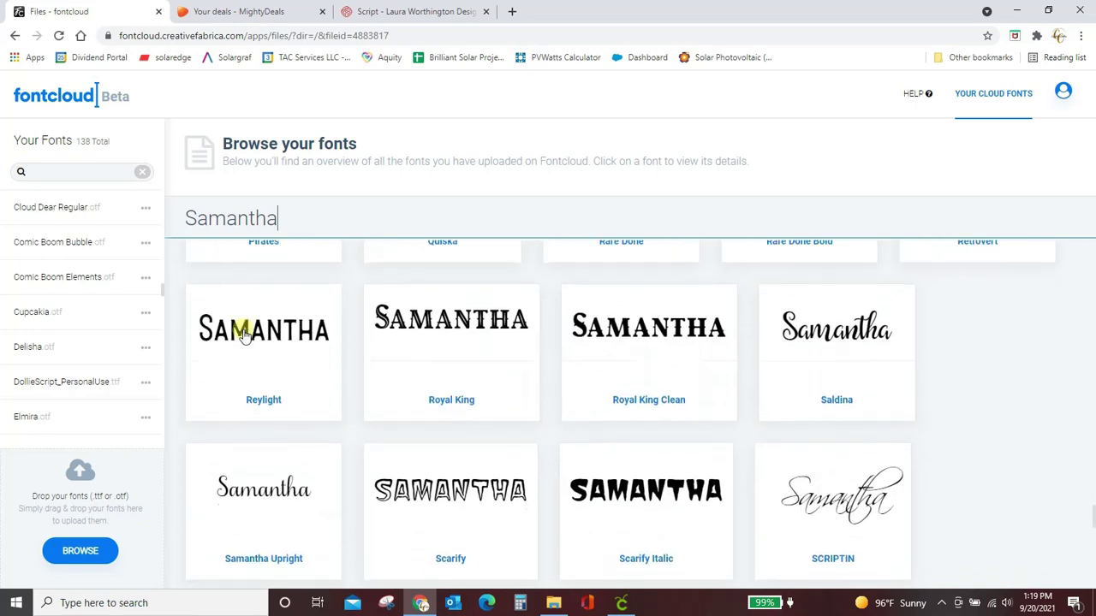
scroll(244, 334, down, 4)
scroll(245, 334, up, 3)
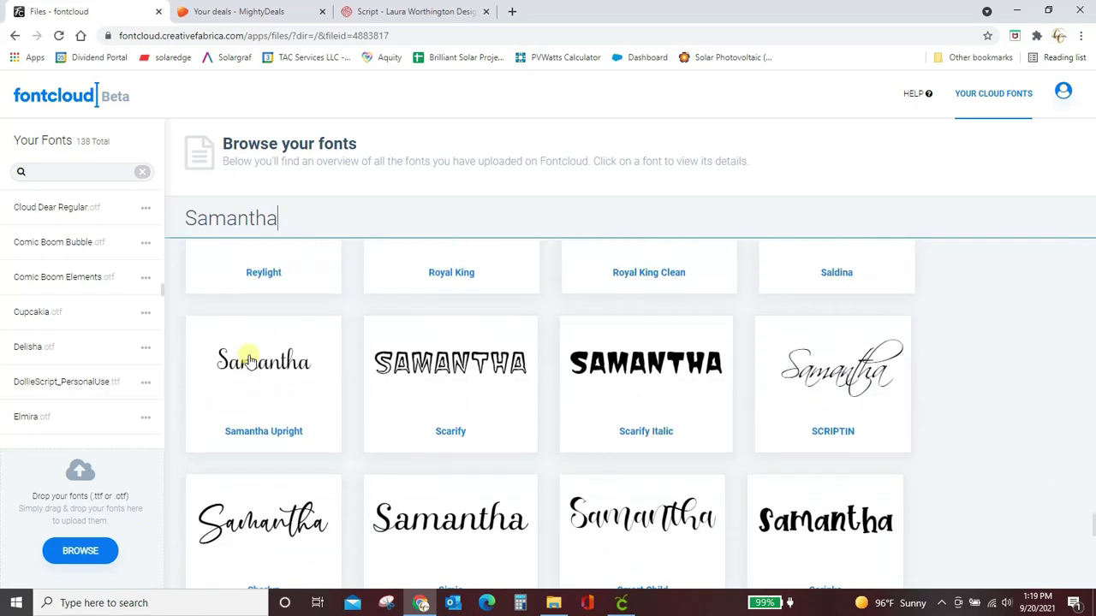
- Open the Samantha Upright font's details and preview it with the text "Samantha"
click(250, 358)
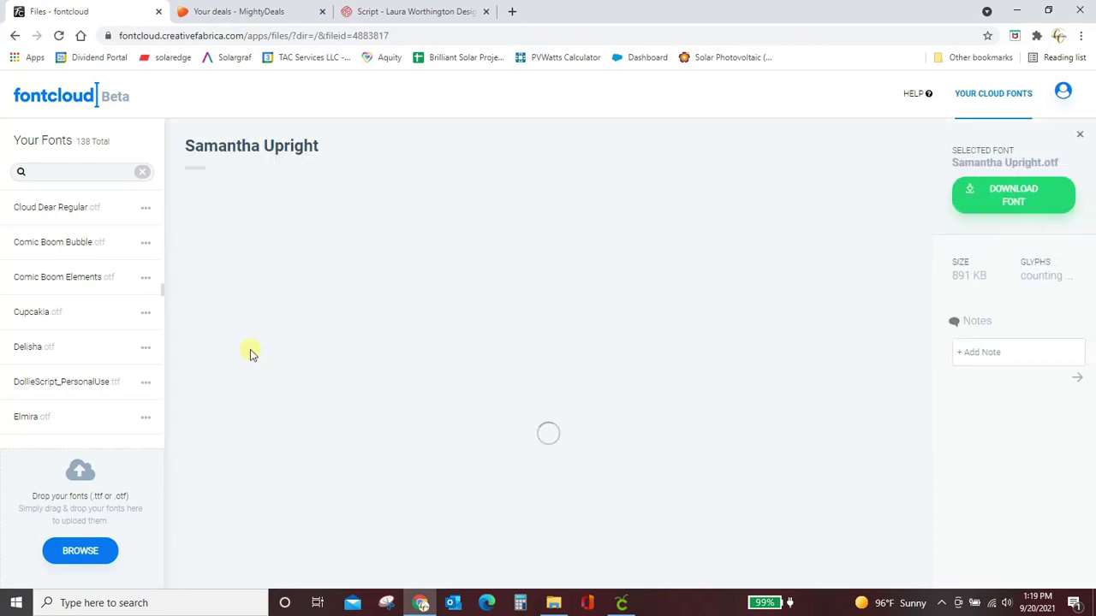
click(283, 217)
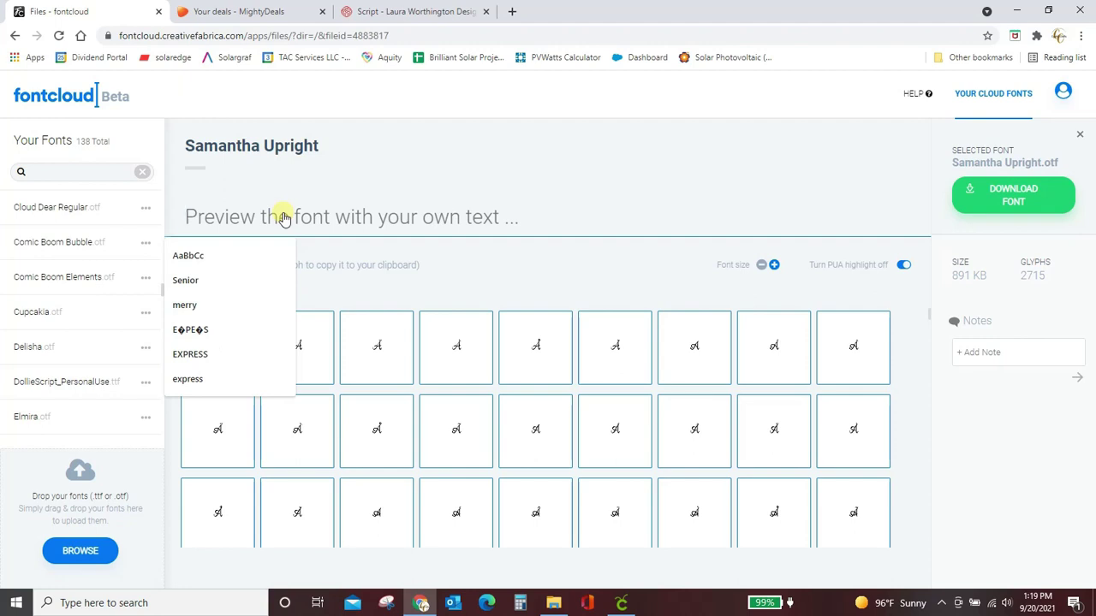
text(Samant)
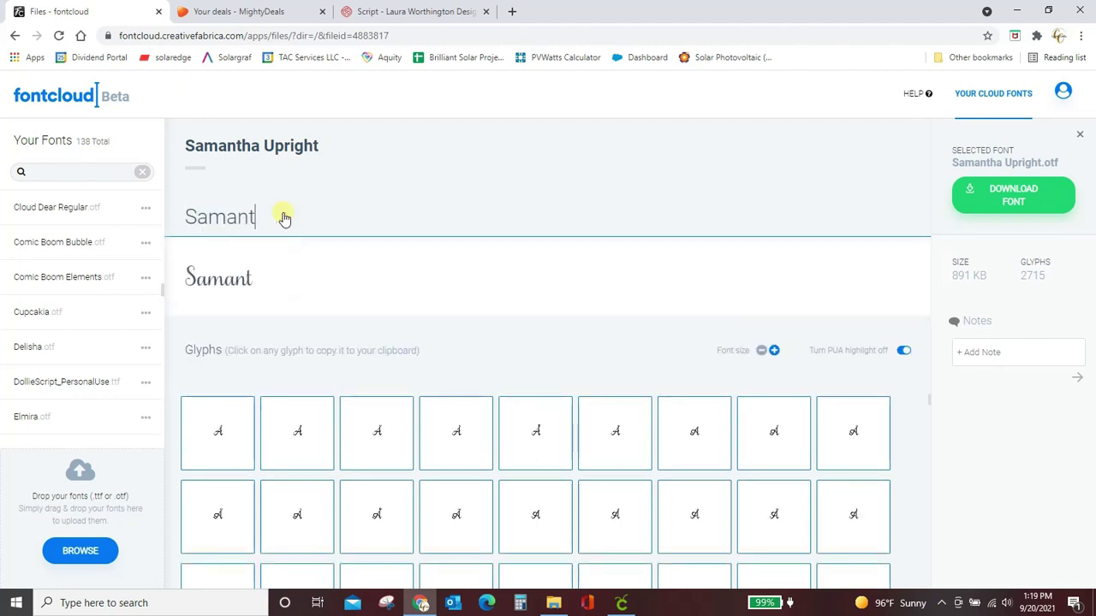
text(ha)
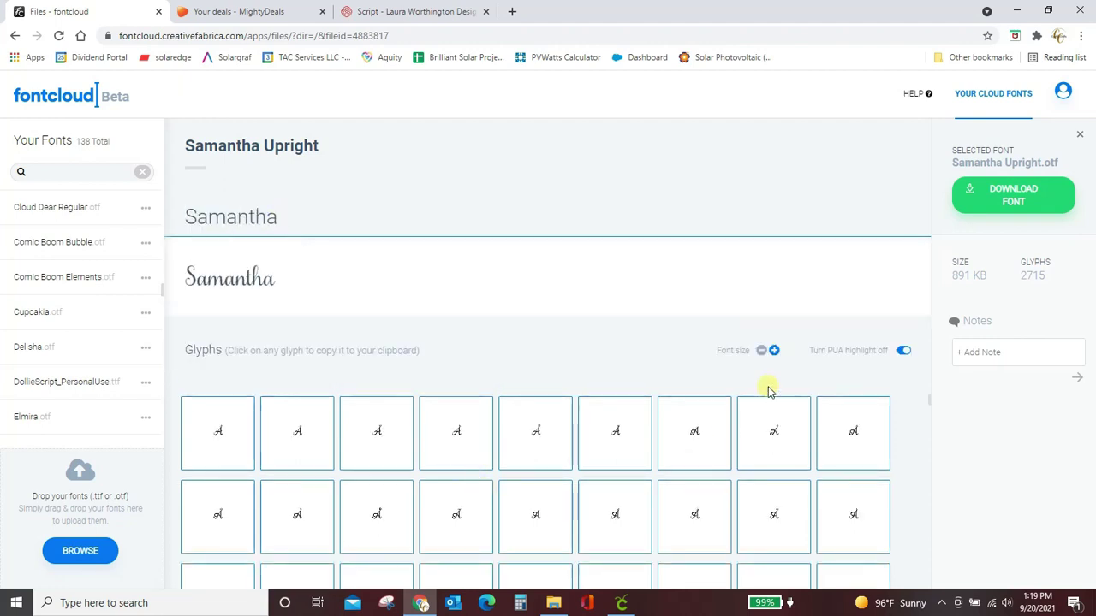
- Examine the Samantha Upright glyphs from the capital A alternates through to the capital S swash variants
scroll(728, 450, down, 2)
scroll(726, 448, down, 3)
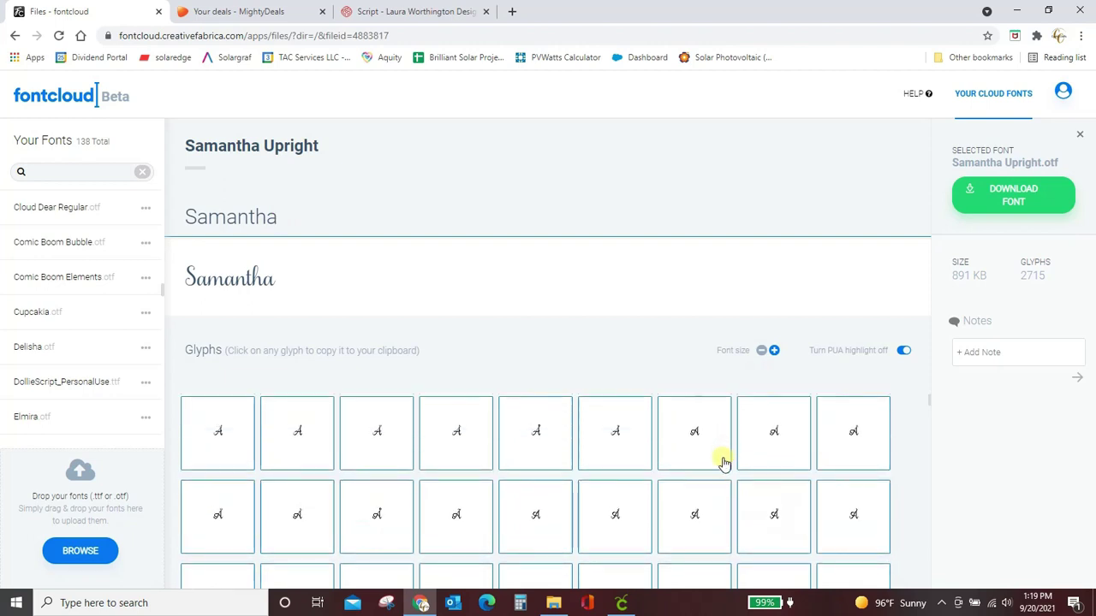
scroll(724, 467, down, 5)
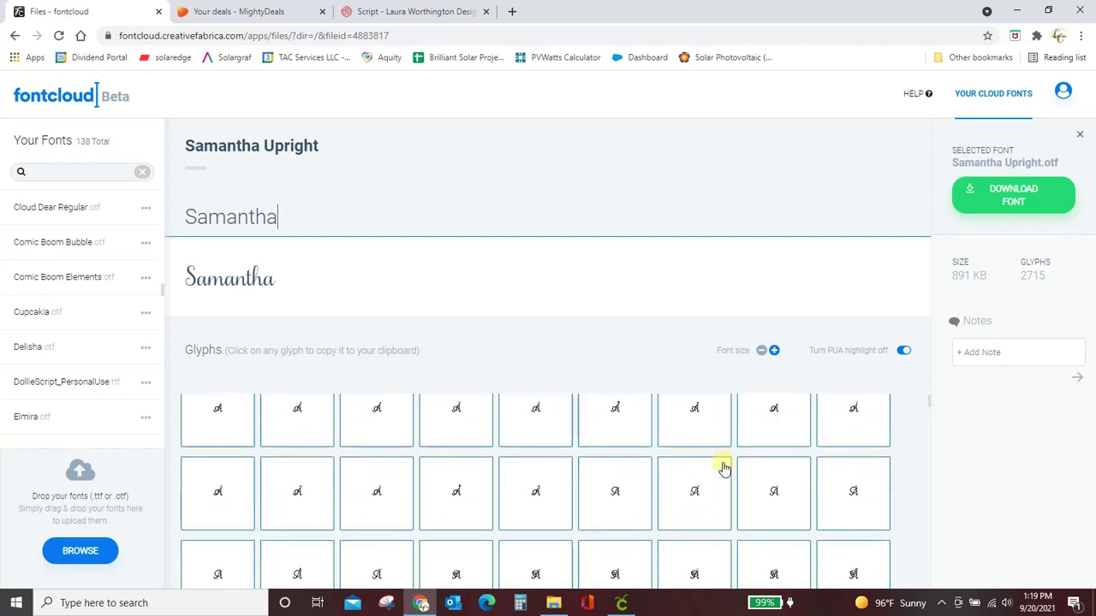
scroll(724, 466, down, 5)
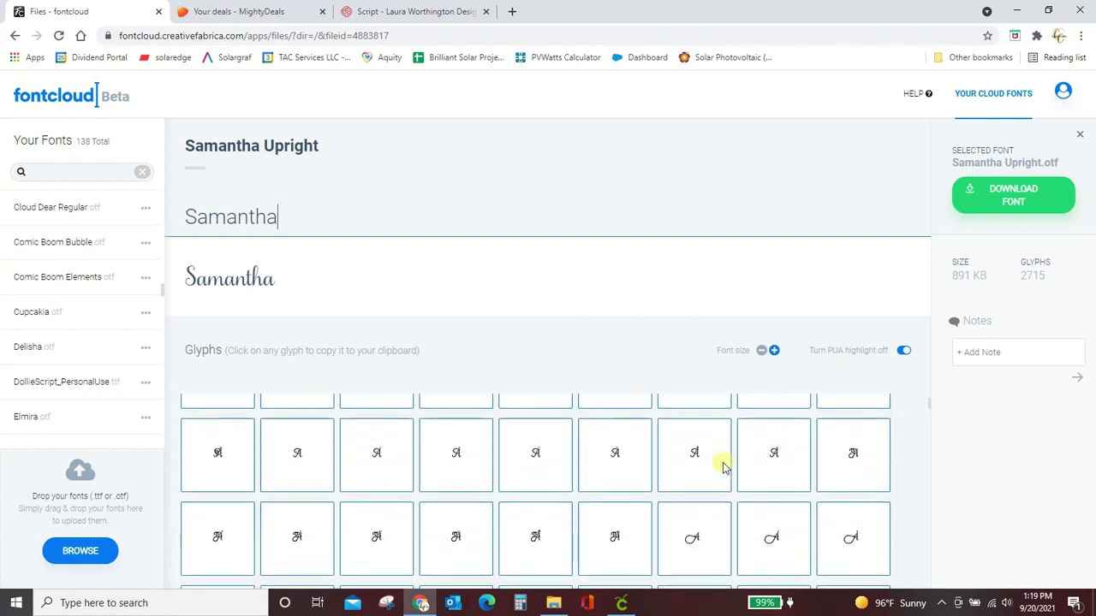
scroll(723, 467, down, 5)
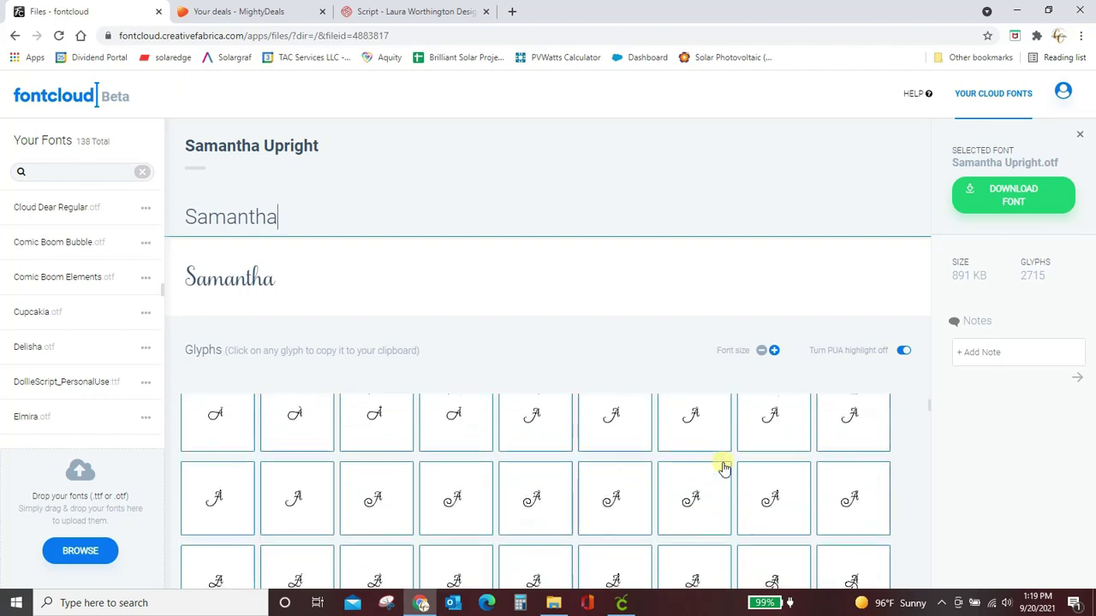
scroll(724, 467, down, 5)
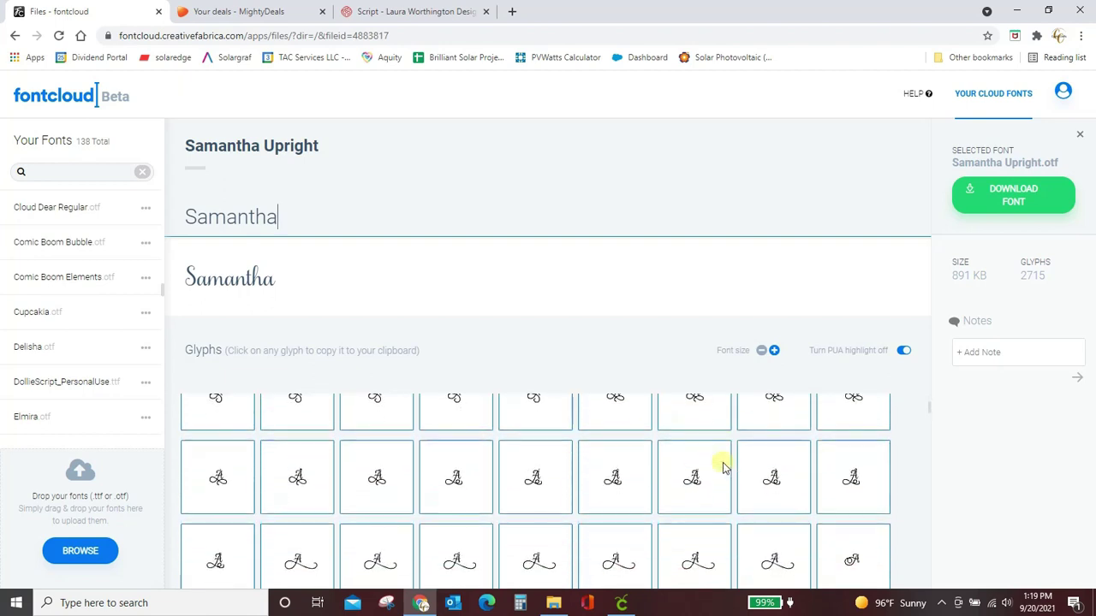
scroll(724, 467, down, 5)
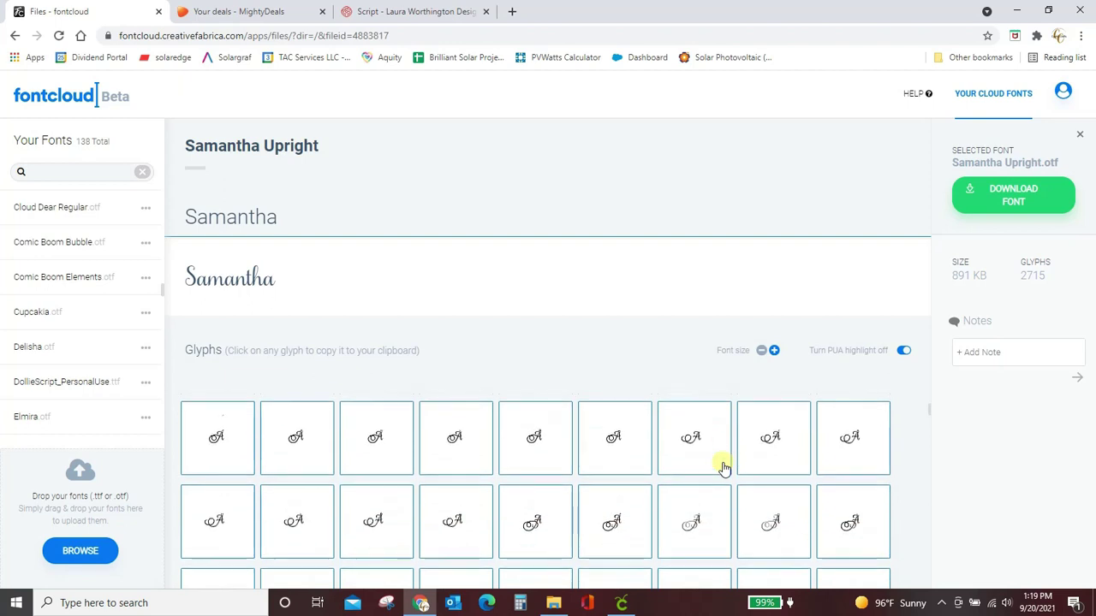
scroll(724, 467, down, 5)
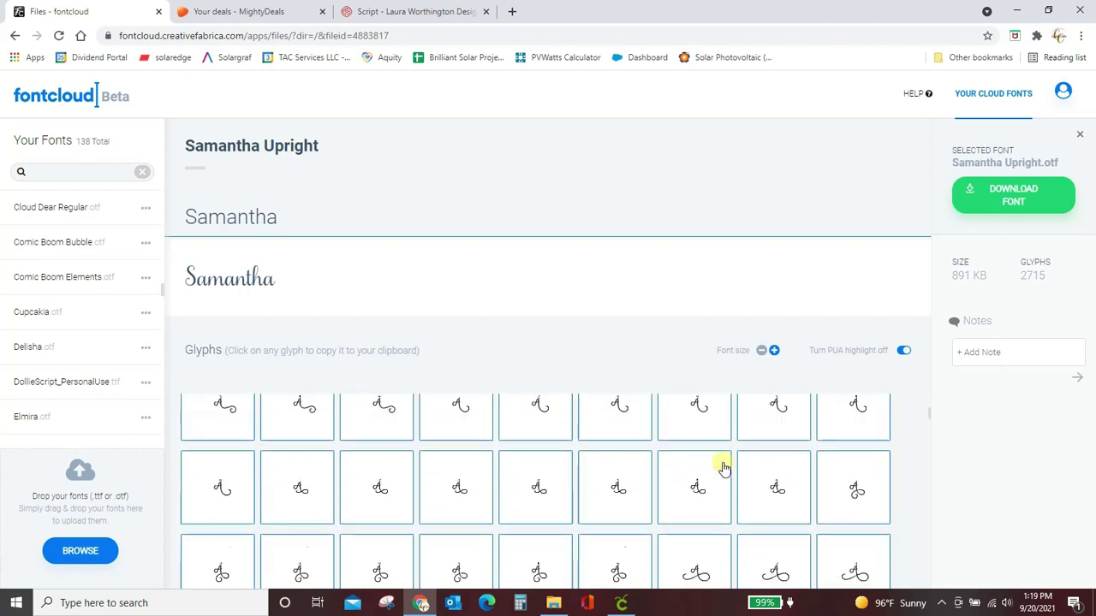
scroll(723, 467, down, 3)
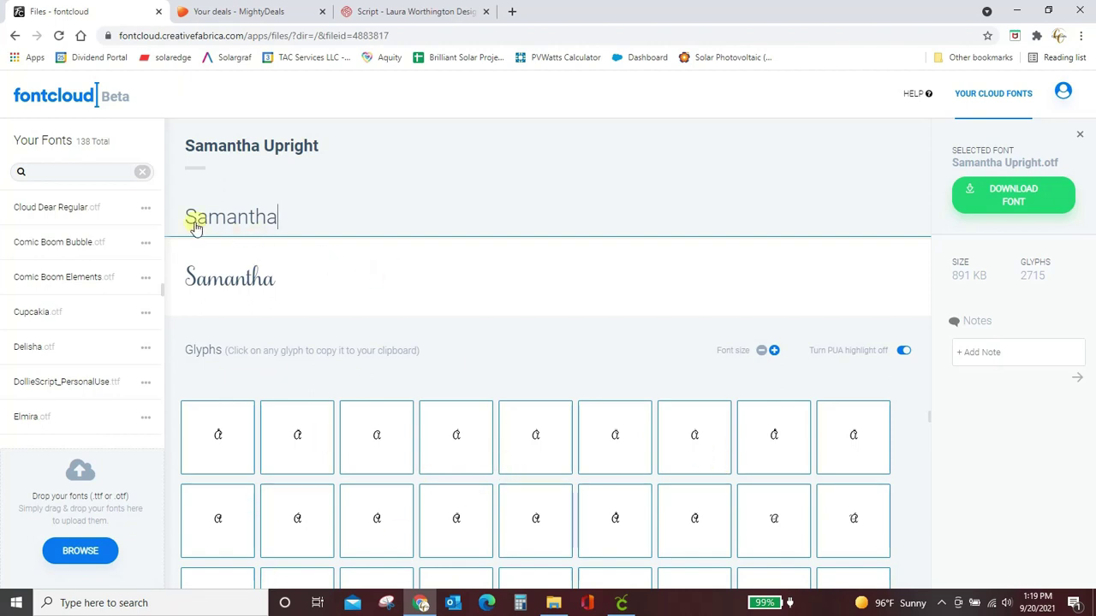
scroll(542, 506, down, 10)
scroll(556, 497, down, 10)
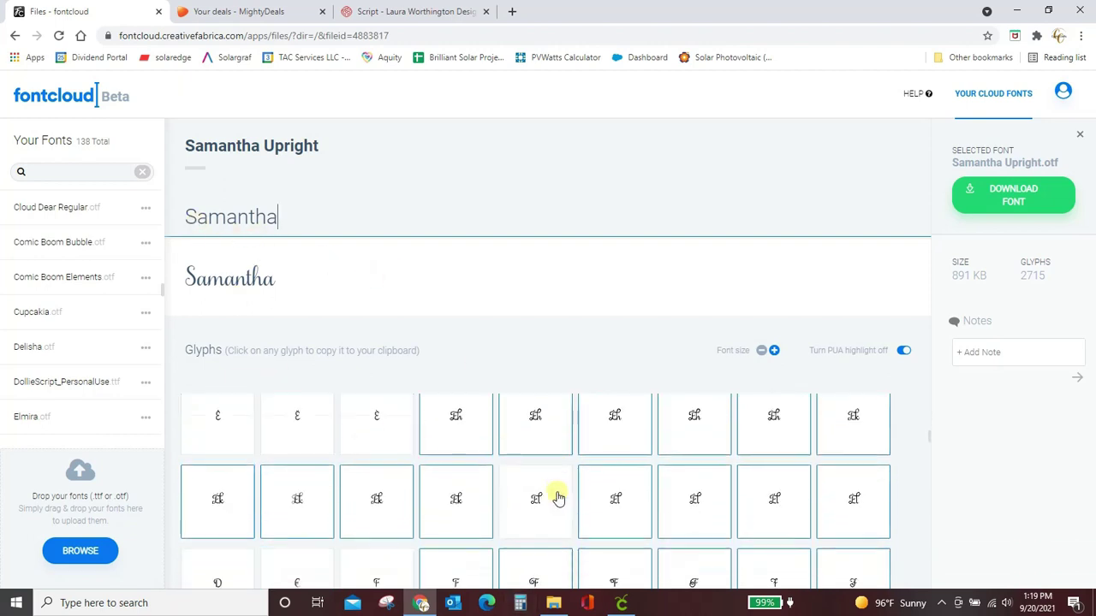
scroll(556, 496, down, 10)
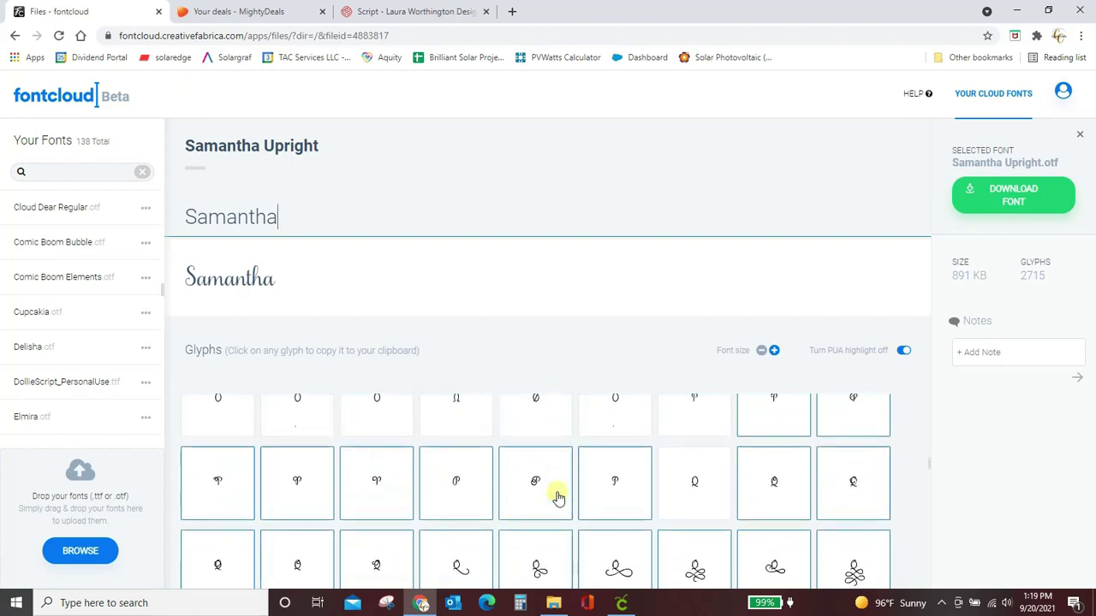
scroll(556, 497, down, 5)
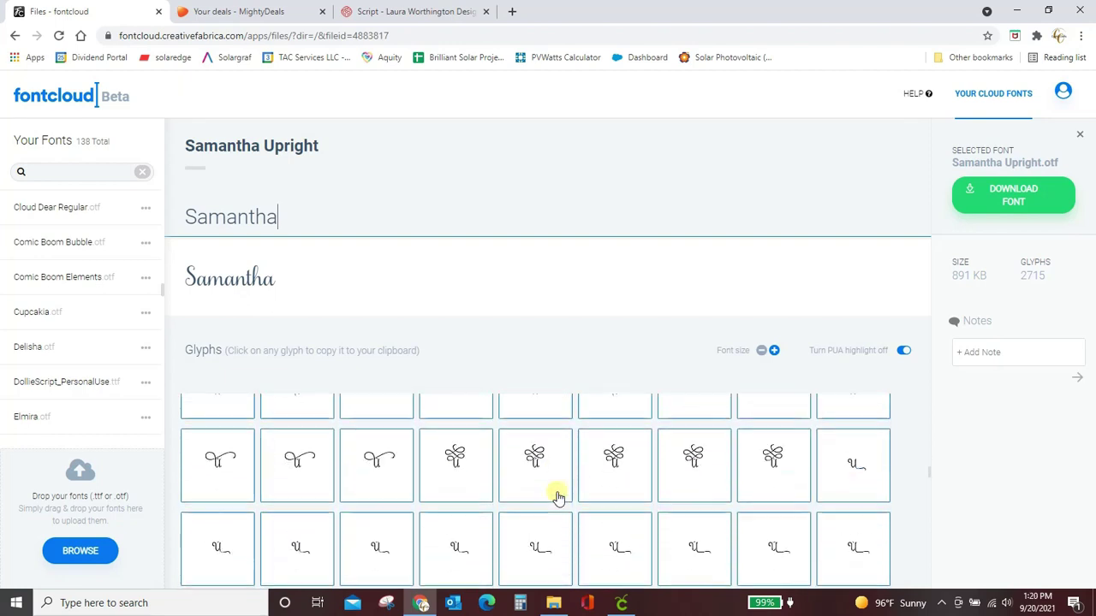
scroll(556, 497, down, 5)
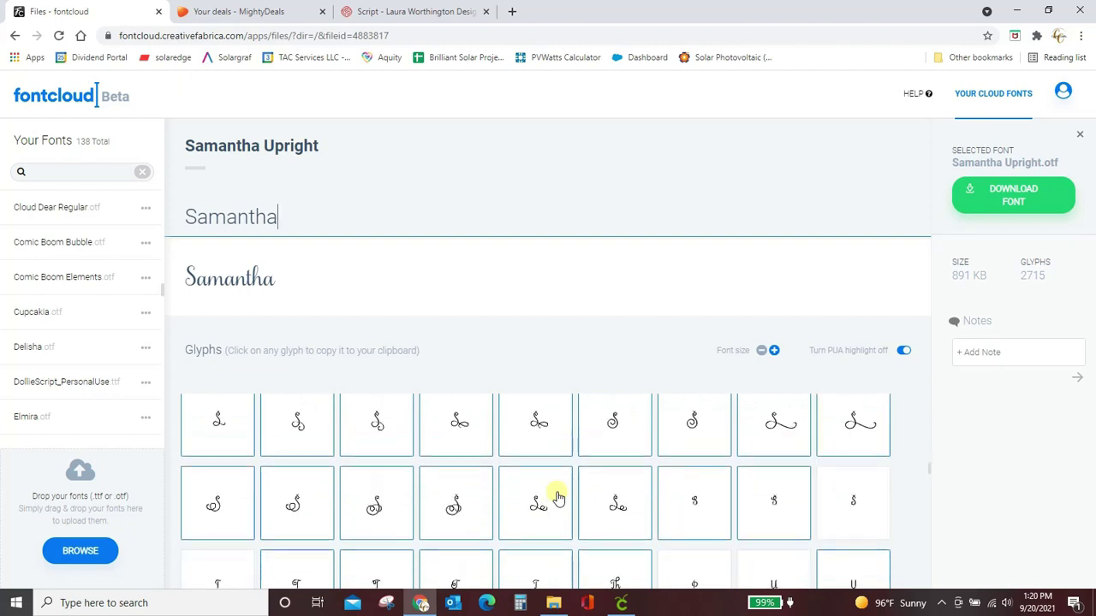
scroll(557, 497, up, 1)
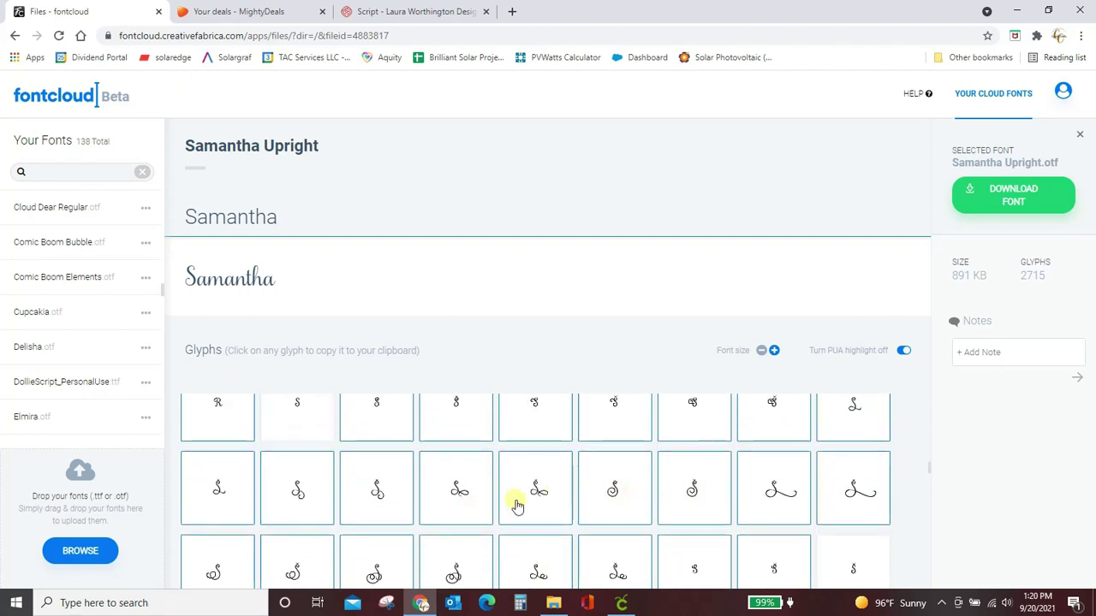
- Enlarge the glyph display and look through the capital S alternates with swashes
click(775, 356)
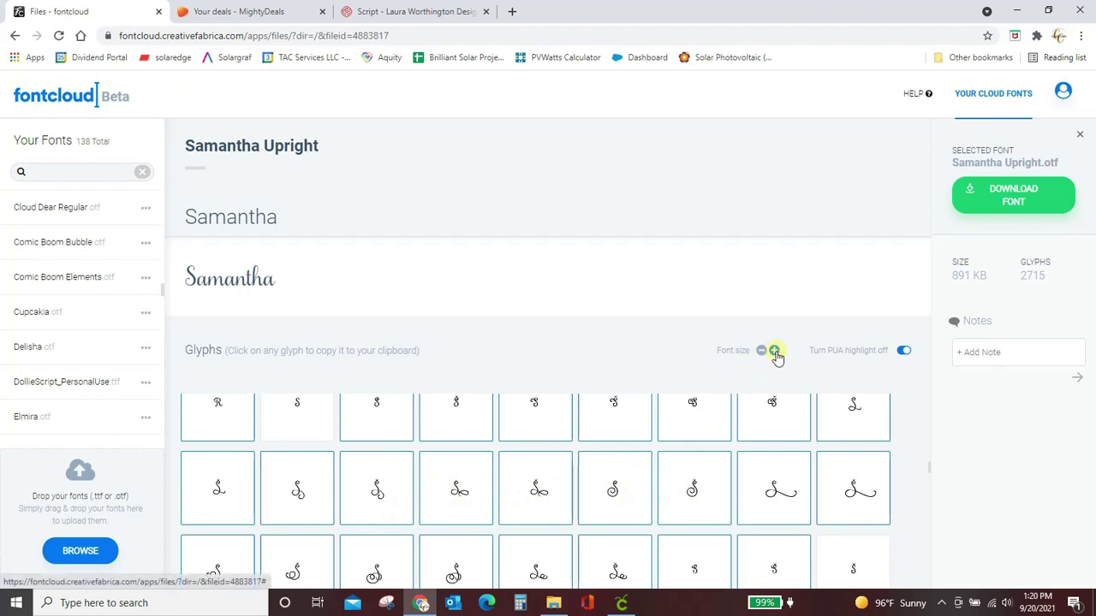
click(775, 353)
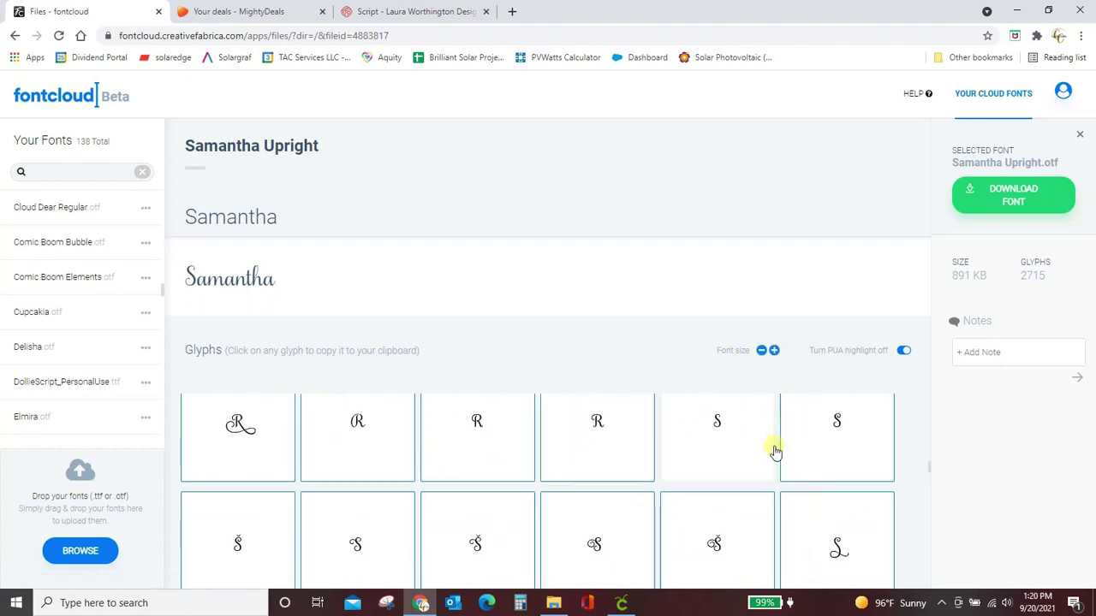
scroll(775, 456, down, 1)
scroll(775, 456, down, 1)
scroll(775, 456, down, 3)
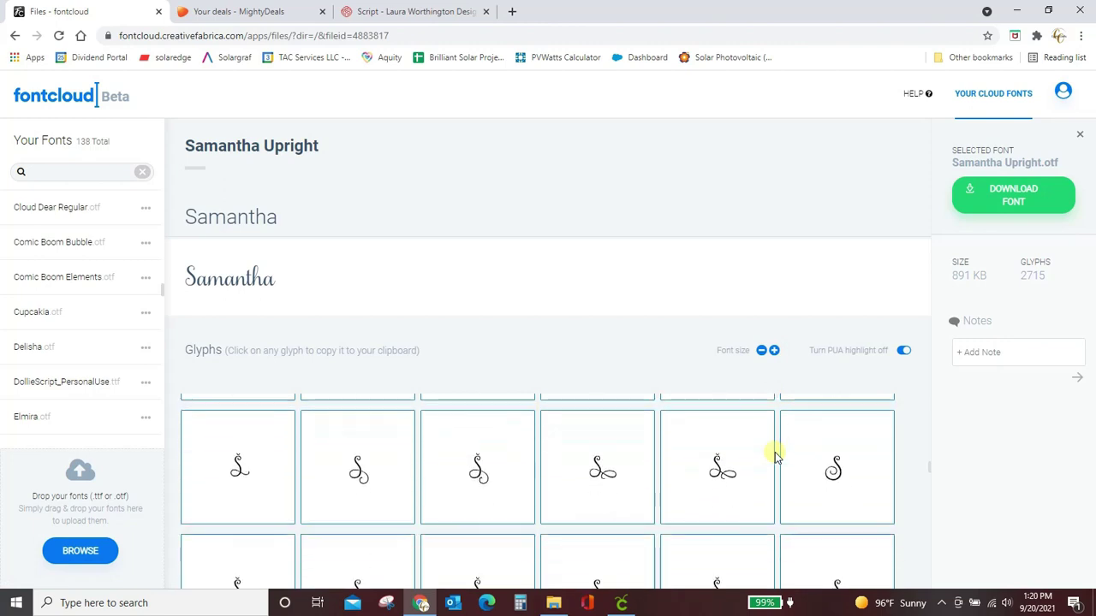
scroll(774, 458, up, 1)
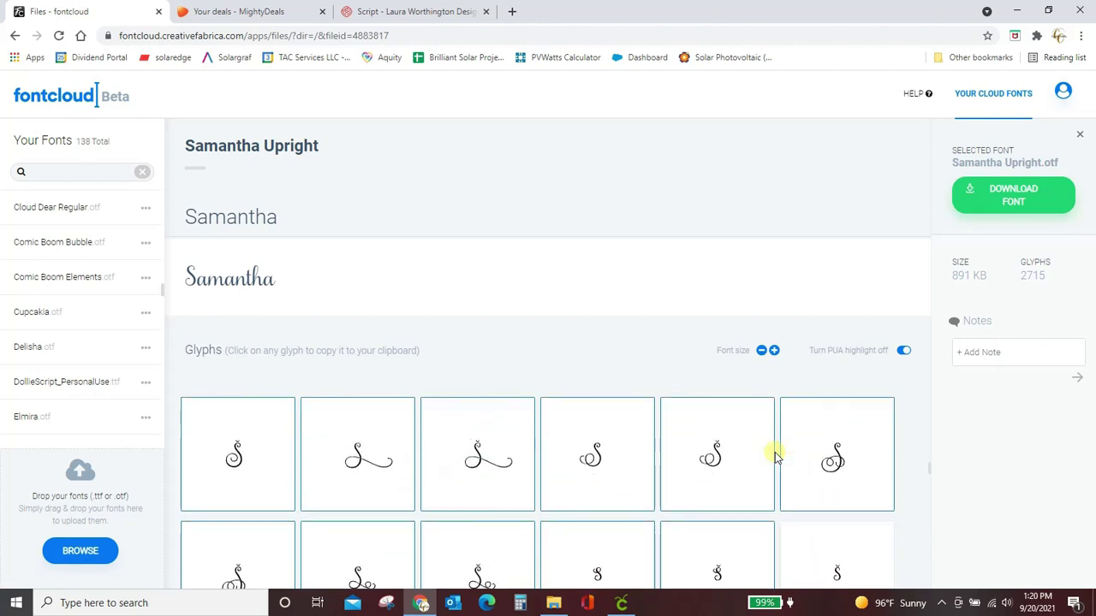
- Copy the unaccented capital S glyph with the long sweeping tail and replace the initial S of the preview text with it
click(347, 476)
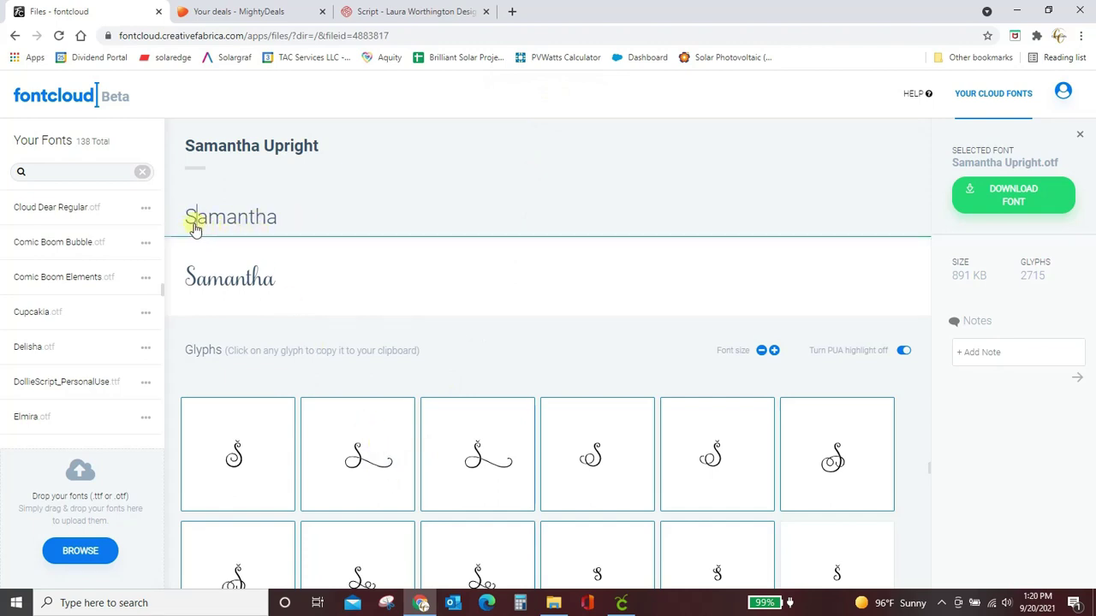
key(BackSpace)
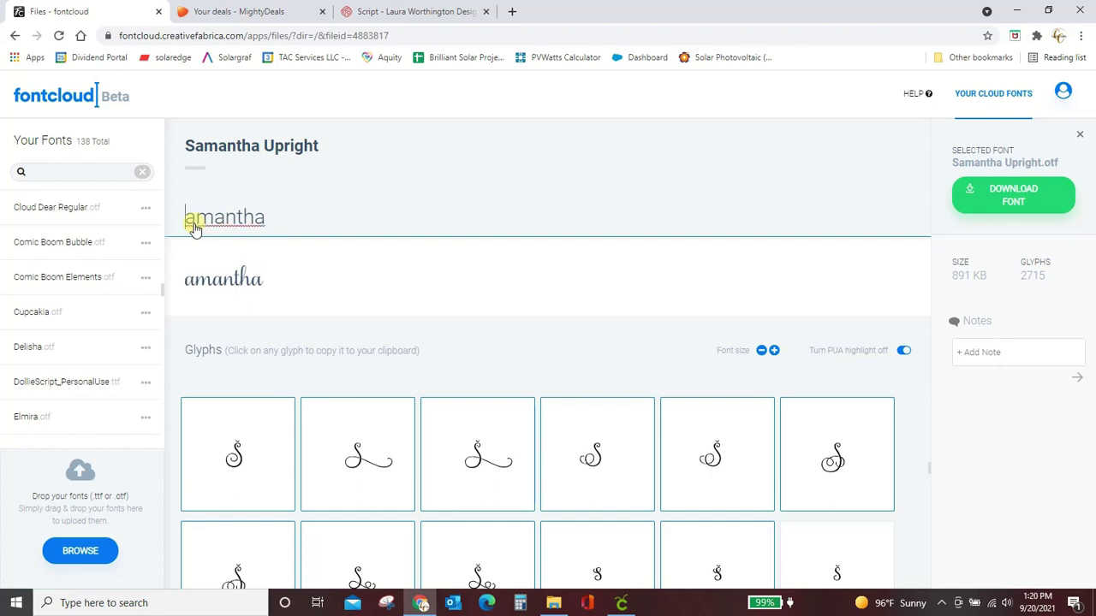
key(ctrl+v)
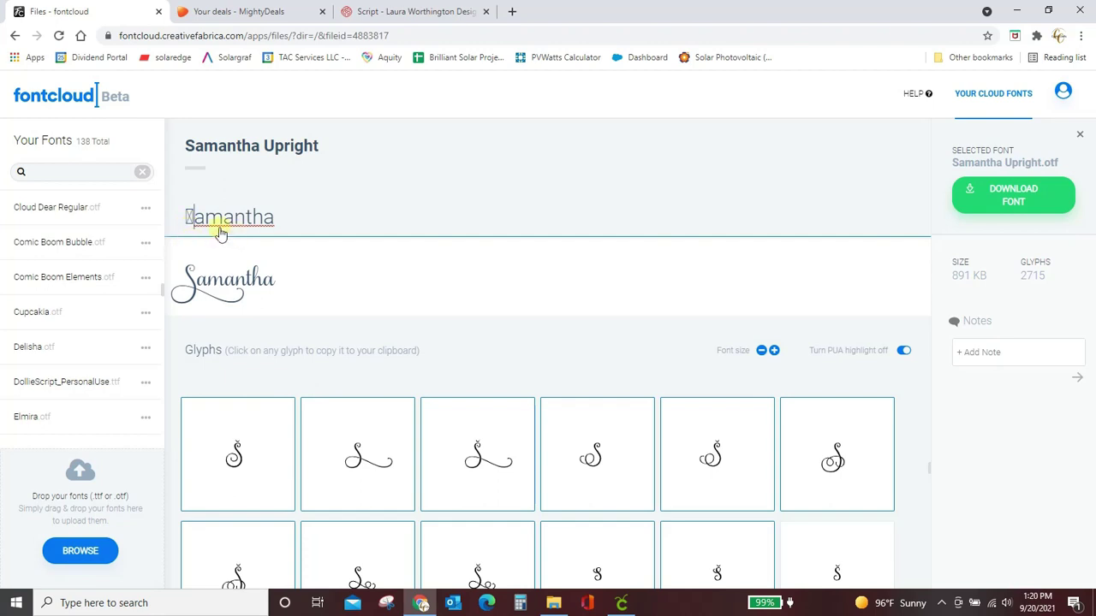
- Look through the Samantha Upright glyphs from the capital S alternates to the lowercase a variants with trailing swashes
right_click(223, 219)
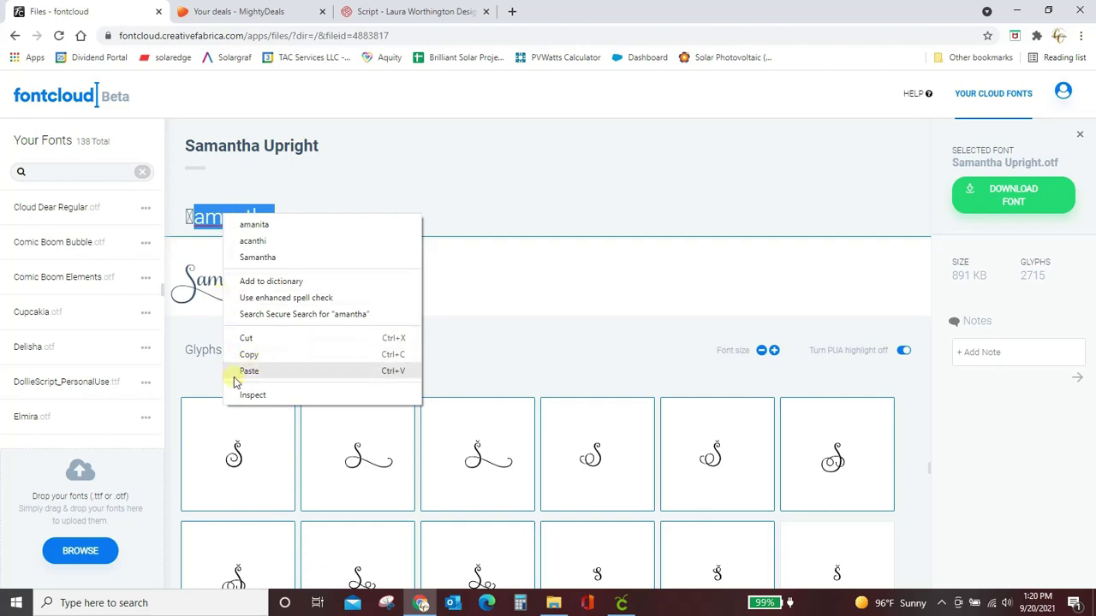
click(451, 211)
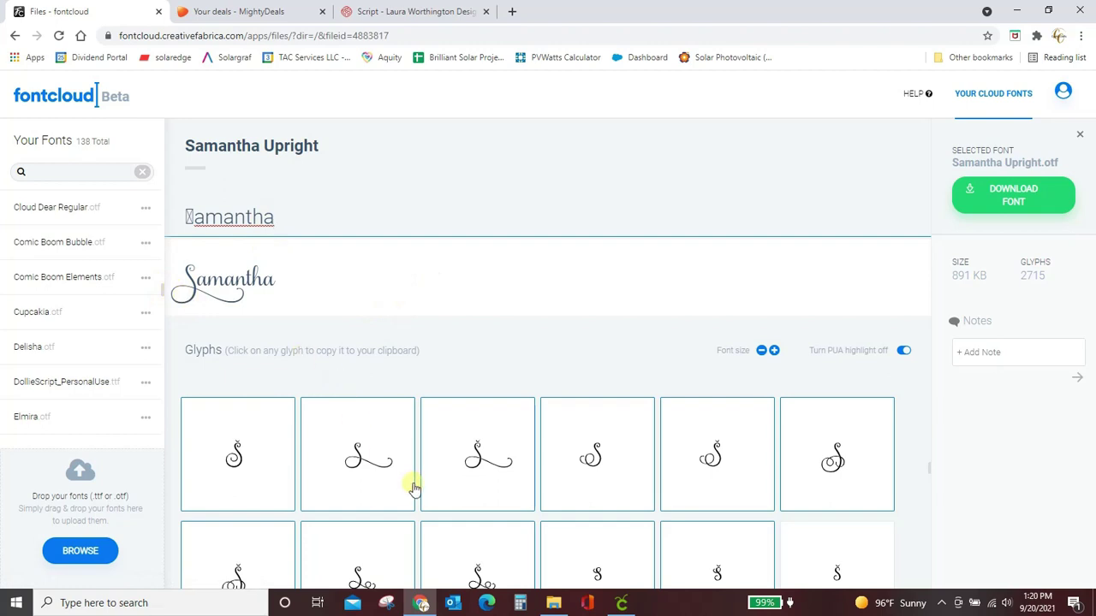
scroll(783, 477, down, 3)
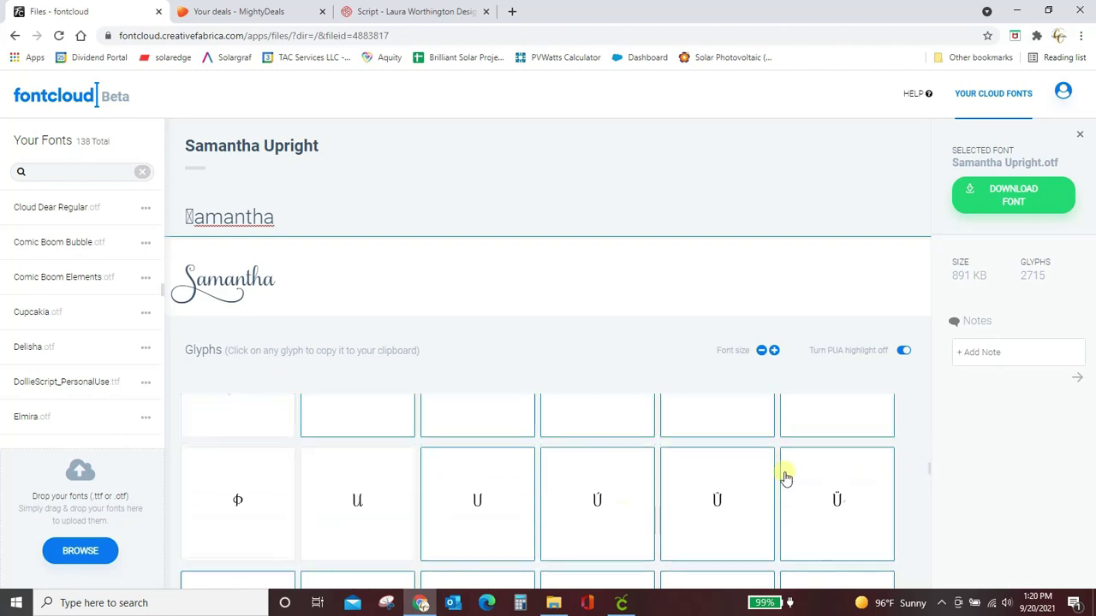
scroll(786, 477, down, 5)
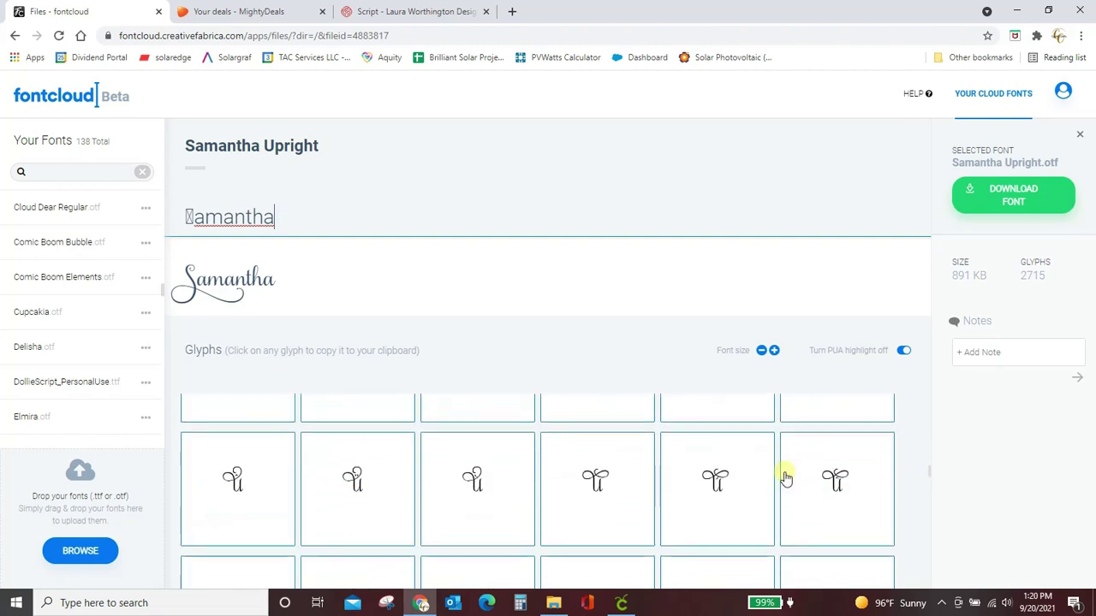
scroll(786, 477, down, 5)
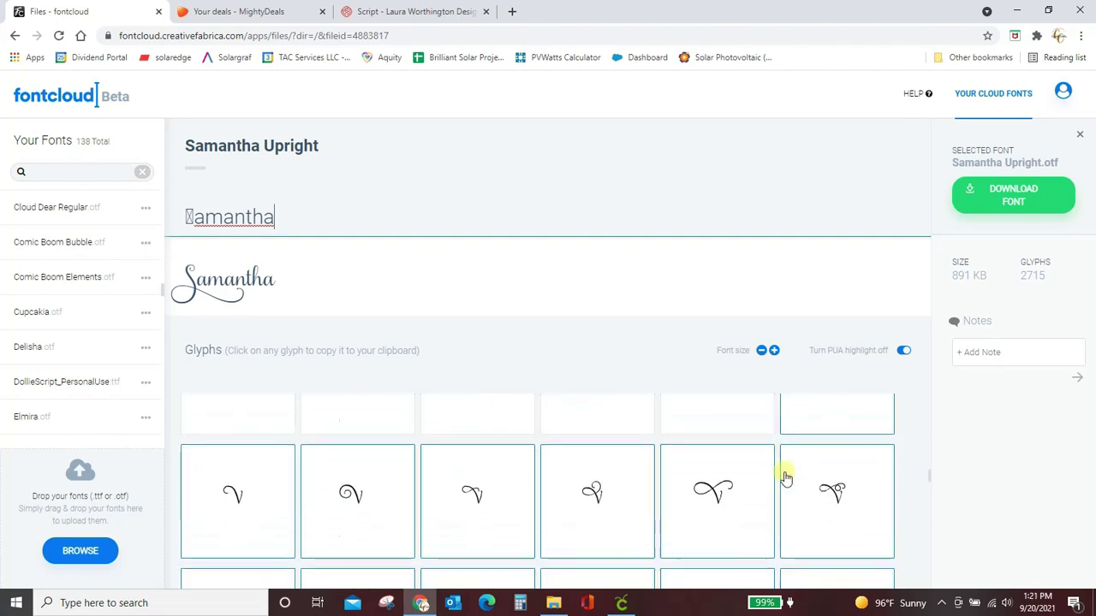
scroll(786, 477, down, 5)
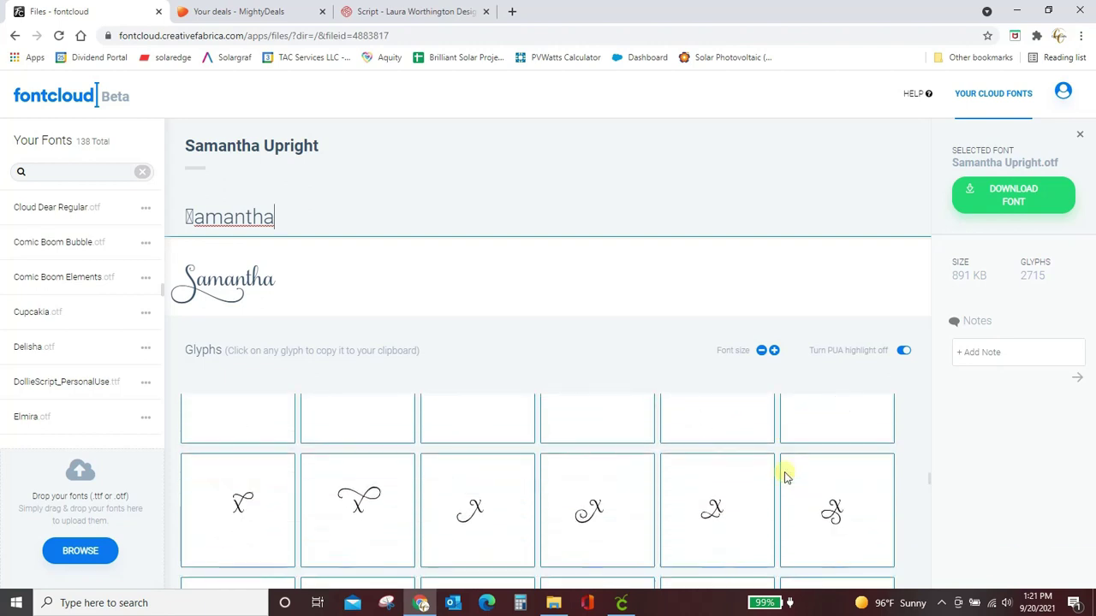
scroll(786, 477, down, 5)
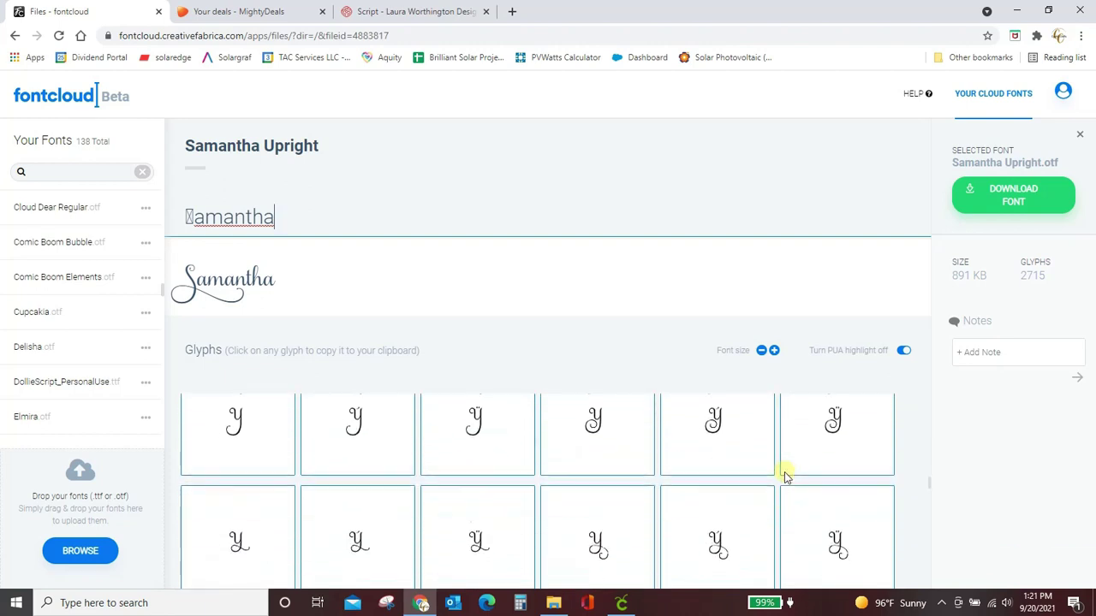
scroll(786, 477, down, 5)
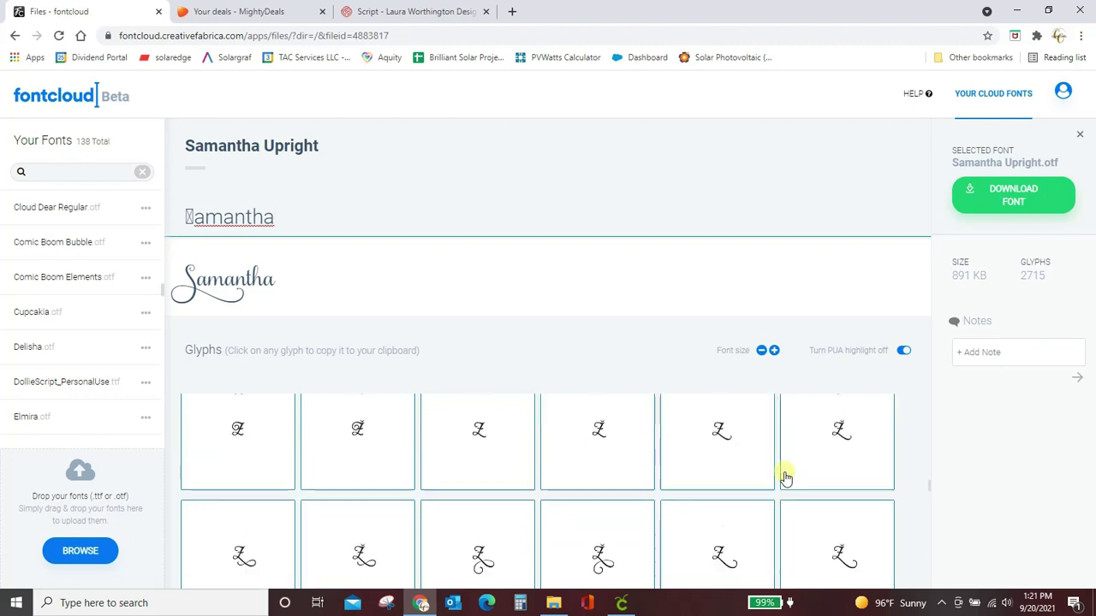
scroll(786, 477, down, 3)
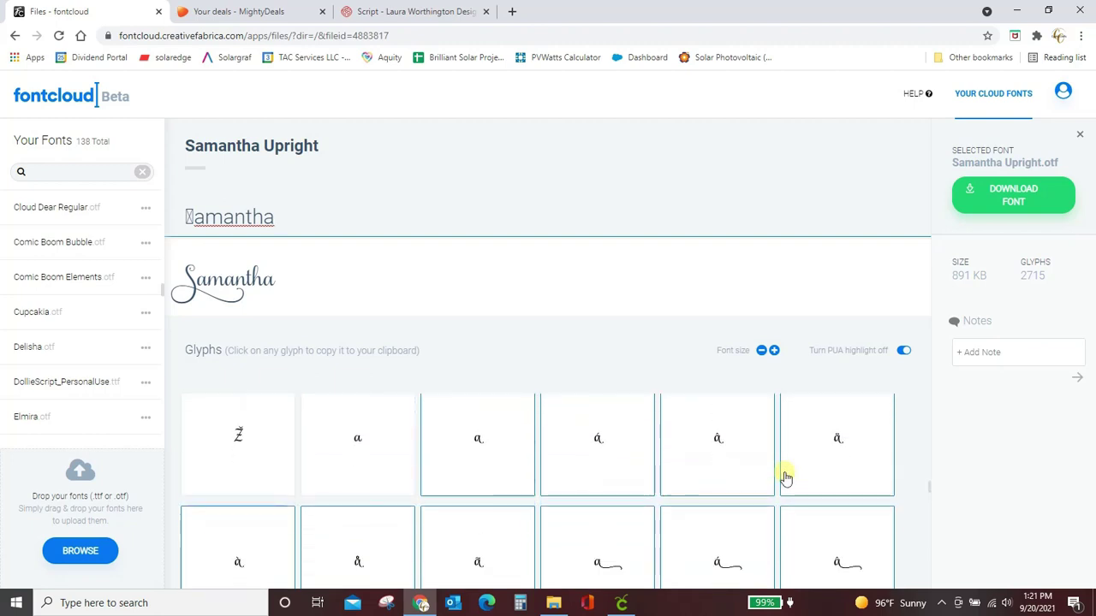
scroll(786, 477, down, 1)
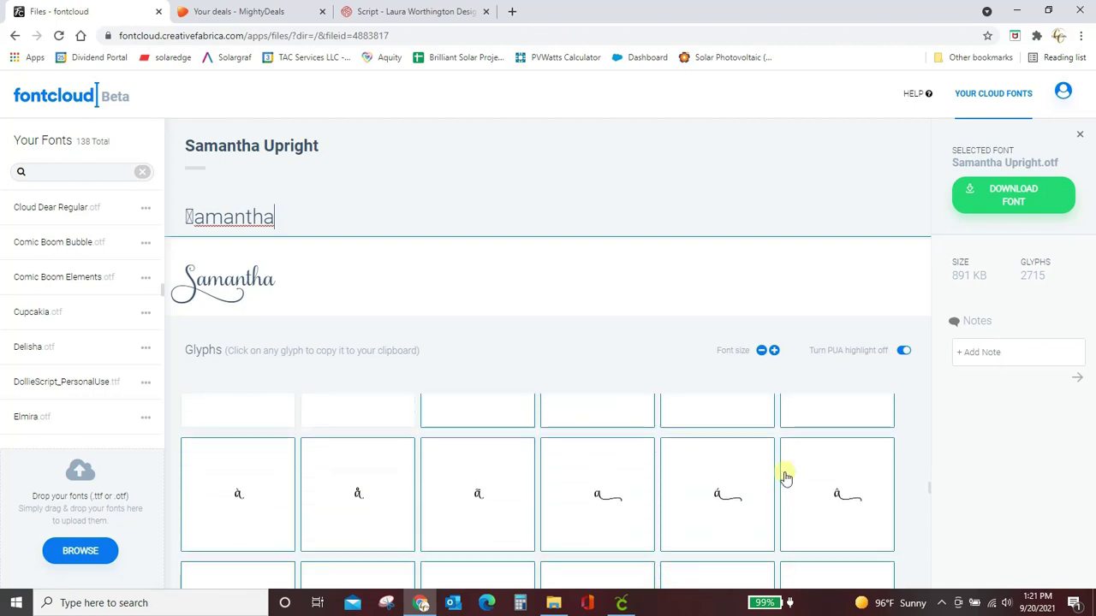
- Switch to Cricut Design Space, show the hidden decorative group, and move the plain Samantha text below it to about X 2.65, Y 10.46
click(630, 604)
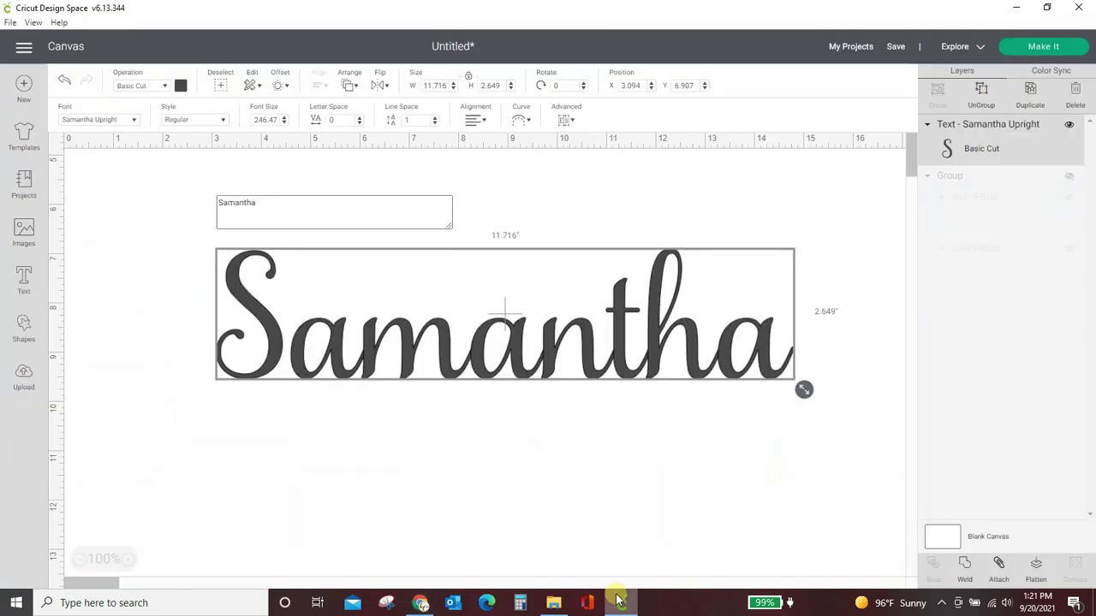
click(1068, 177)
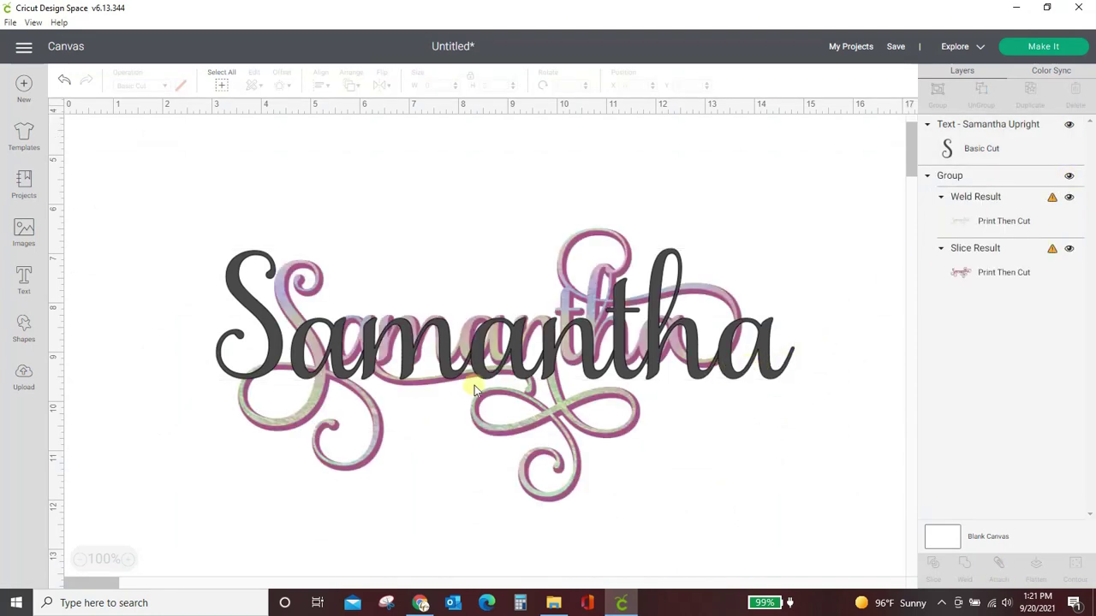
drag(506, 318, 484, 493)
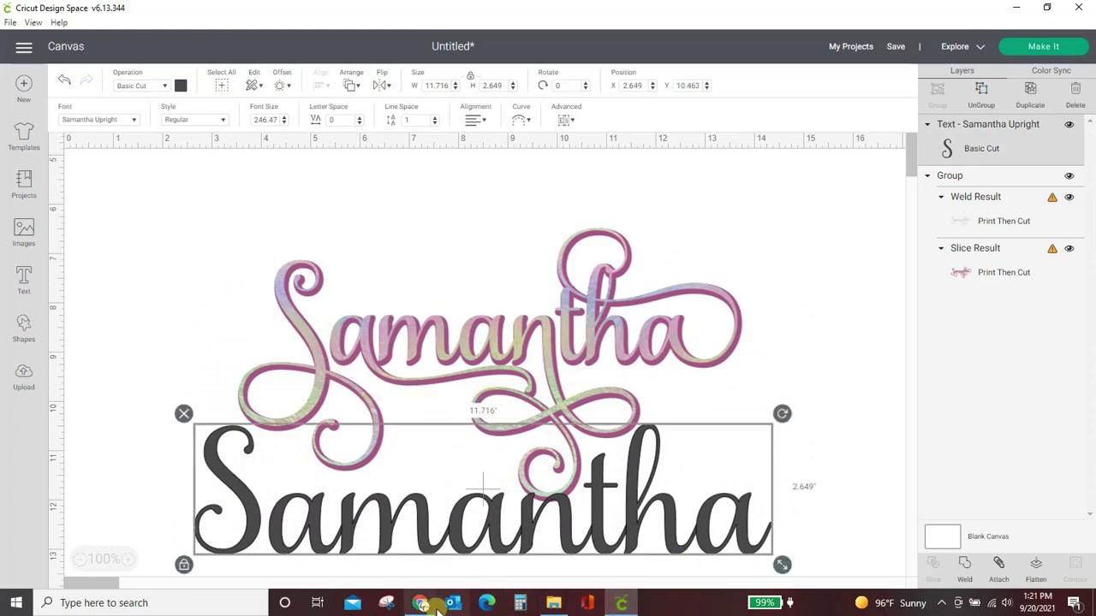
- Back in Fontcloud, copy the unaccented lowercase a glyph with the long trailing swash and replace the first a of the preview text with it
click(419, 567)
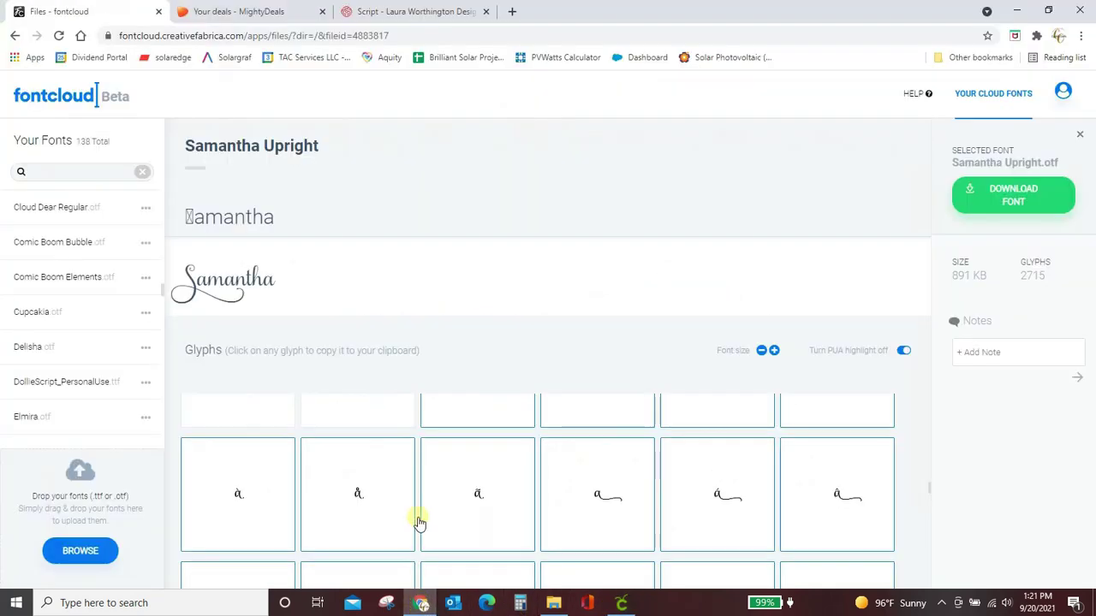
click(618, 511)
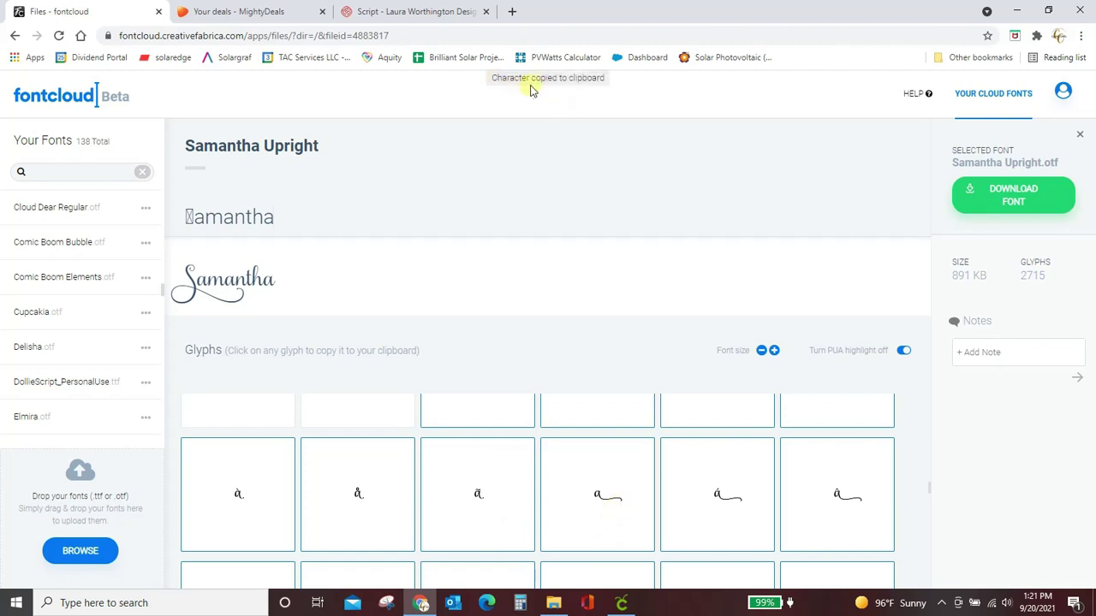
click(215, 218)
key(BackSpace)
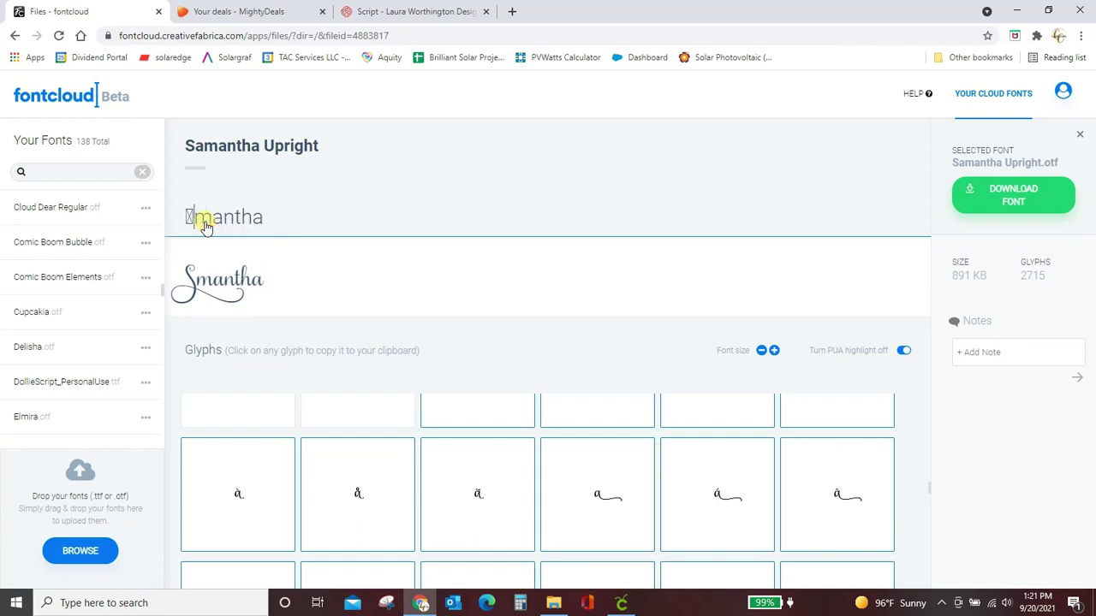
key(ctrl+v)
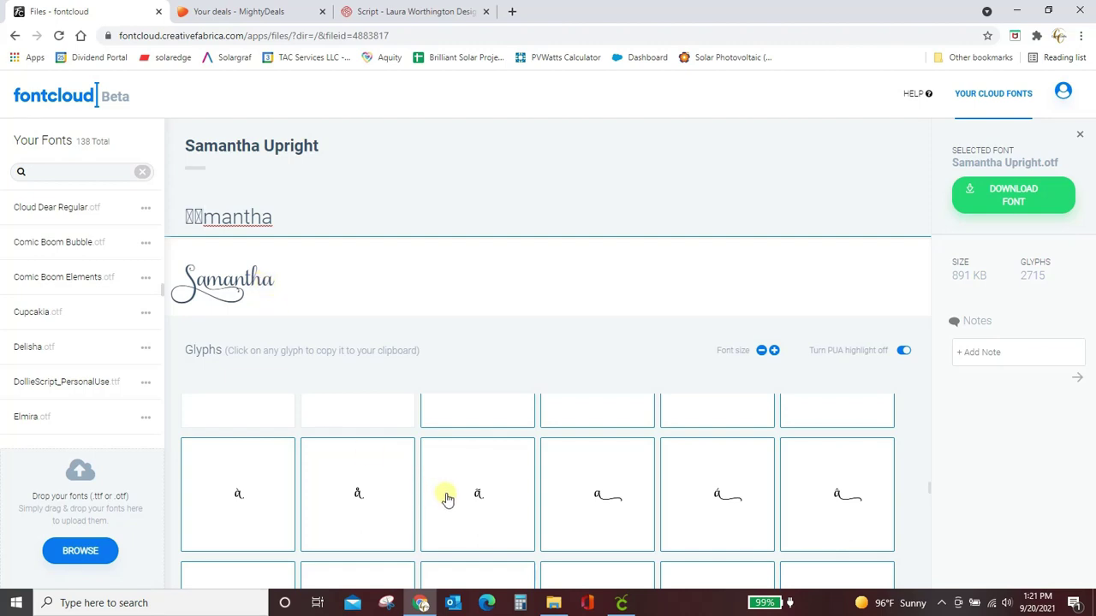
- Find and copy the unaccented lowercase a glyph with the swash curling back over its top, and replace the preview text's final a with it
scroll(446, 499, down, 2)
scroll(446, 499, up, 1)
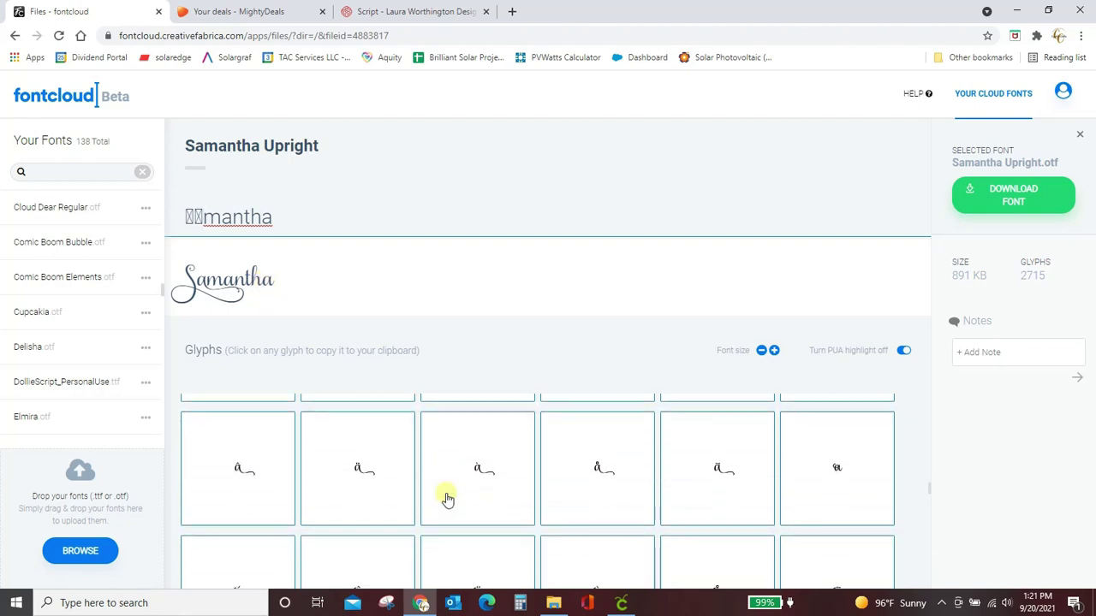
scroll(446, 499, down, 1)
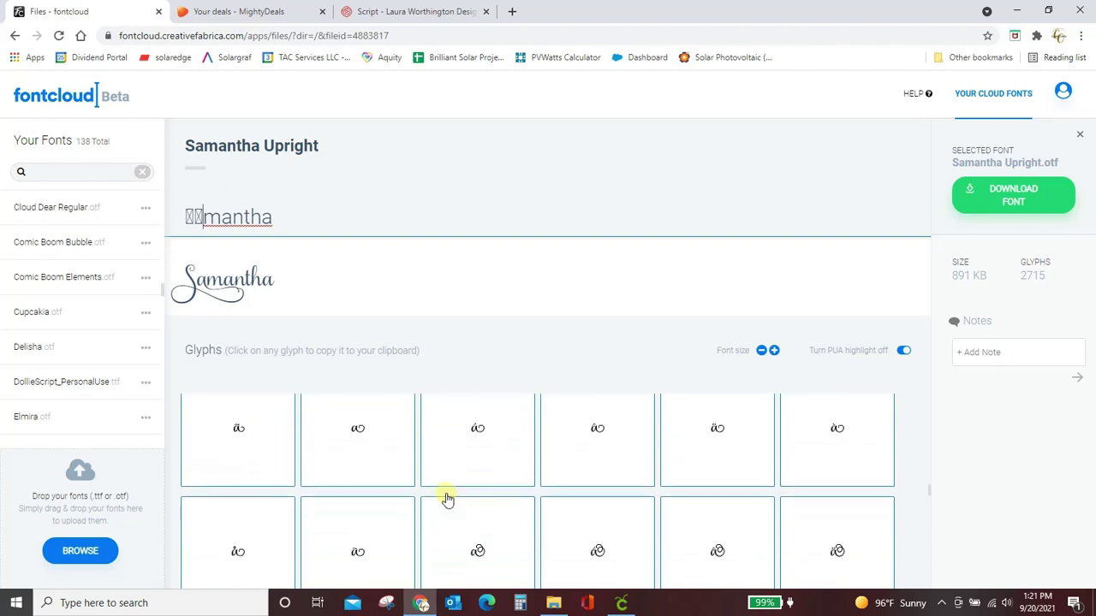
scroll(446, 499, down, 3)
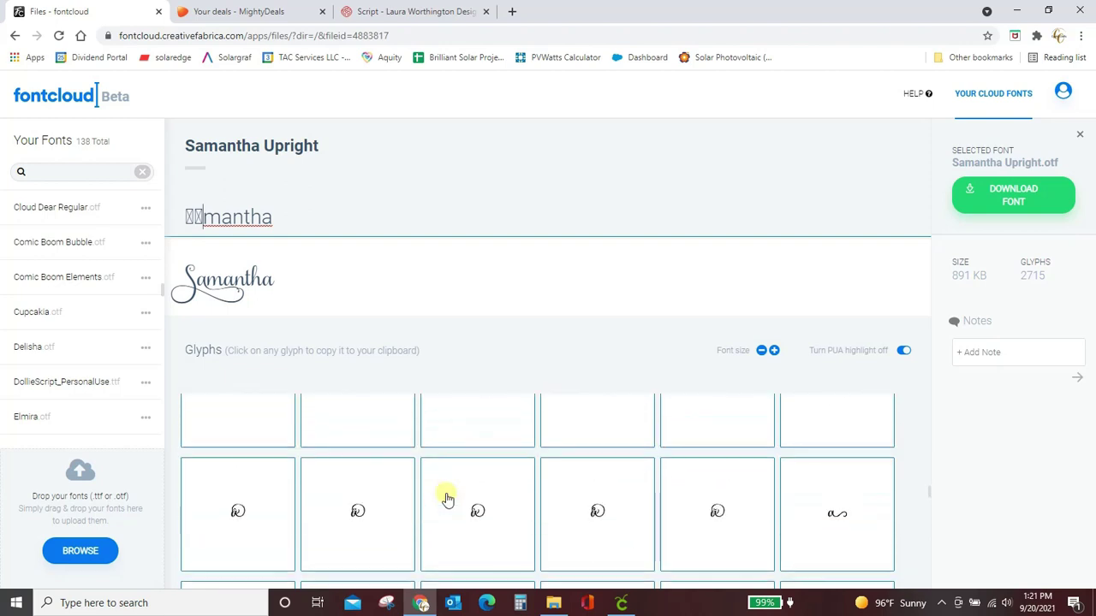
scroll(446, 499, down, 3)
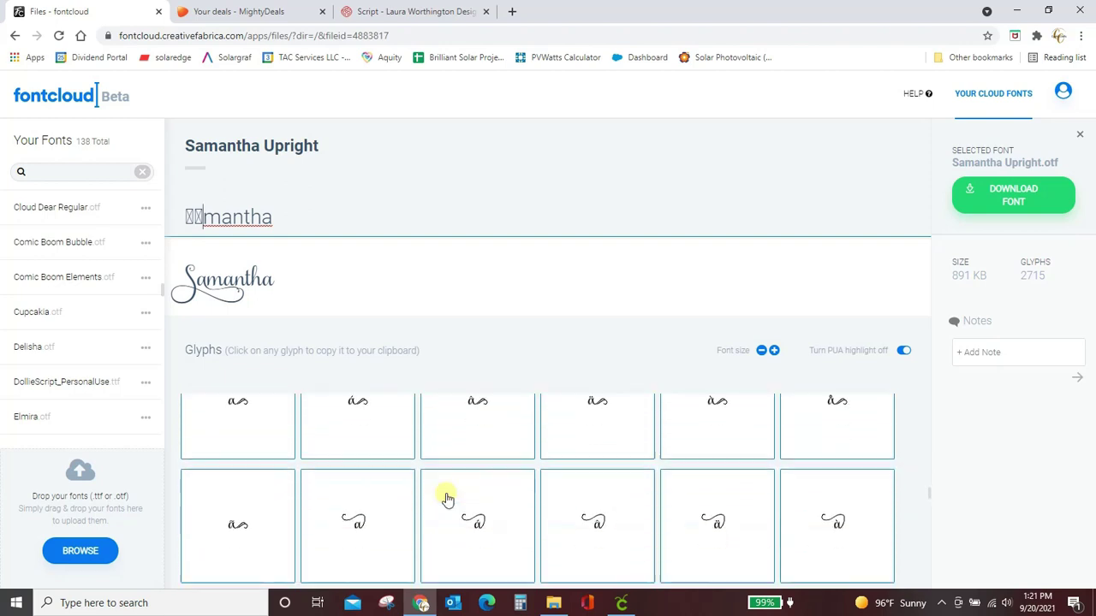
scroll(446, 499, down, 2)
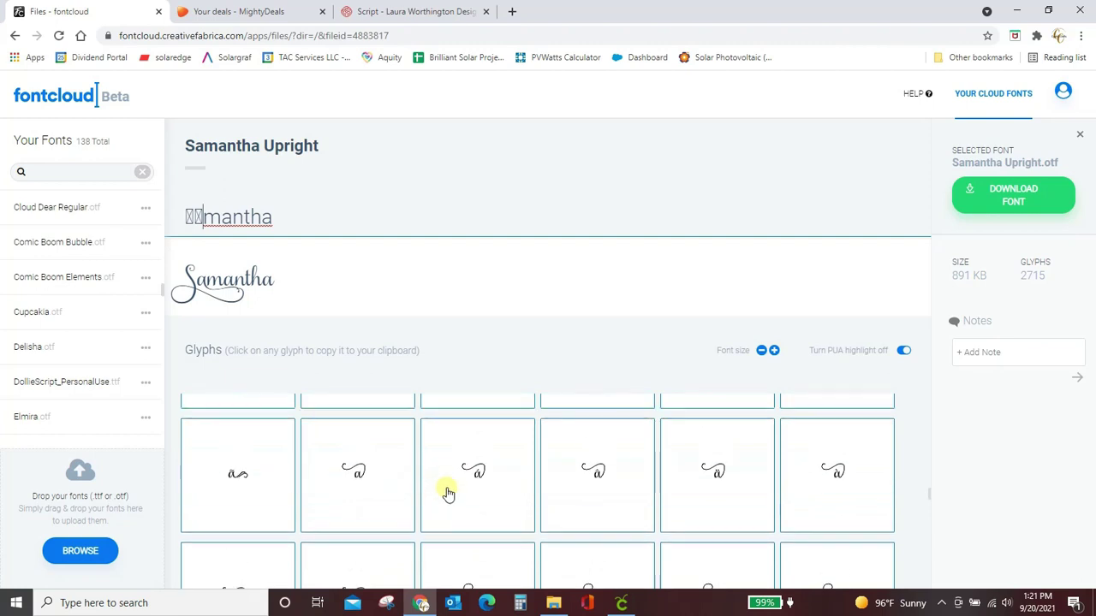
click(358, 486)
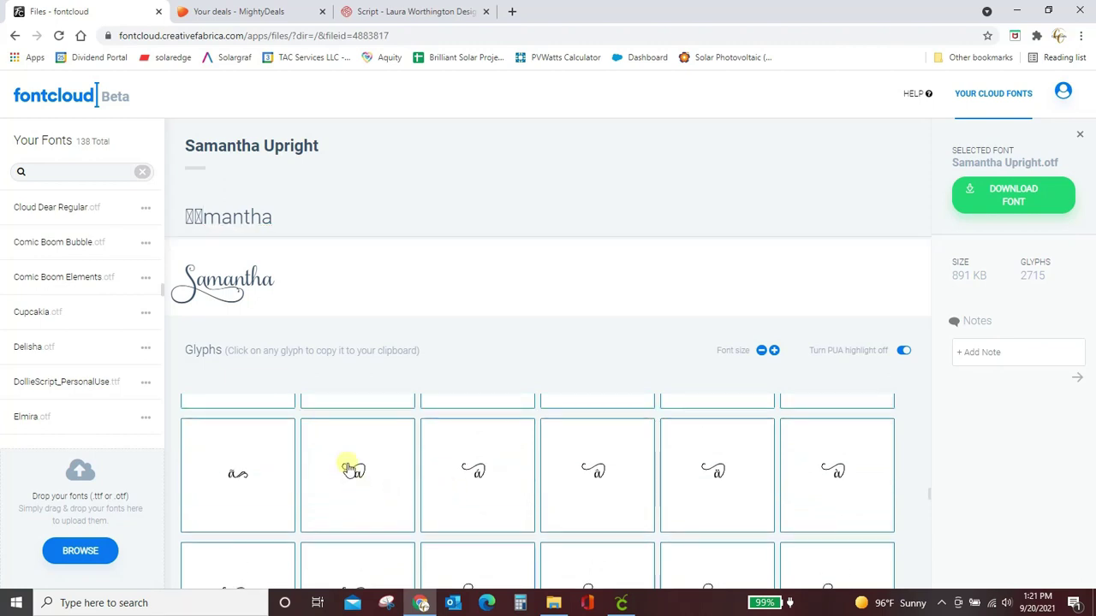
click(286, 228)
key(BackSpace)
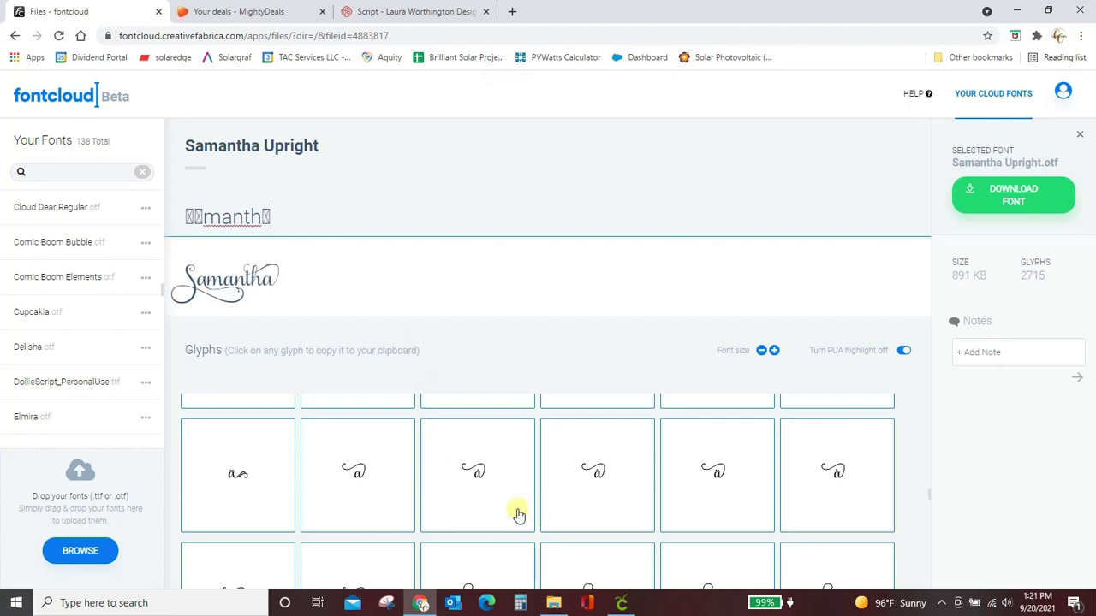
- Switch to Cricut Design Space and move the decorative Samantha group up, clear of the plain text, to about X 3.81, Y 4.57
click(620, 603)
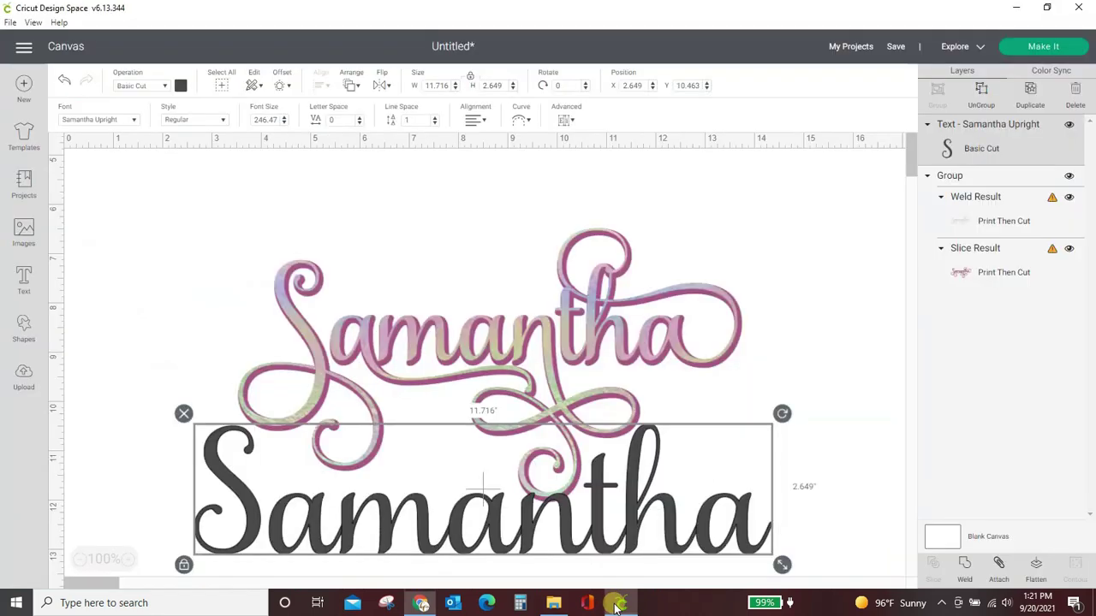
drag(607, 378, 620, 279)
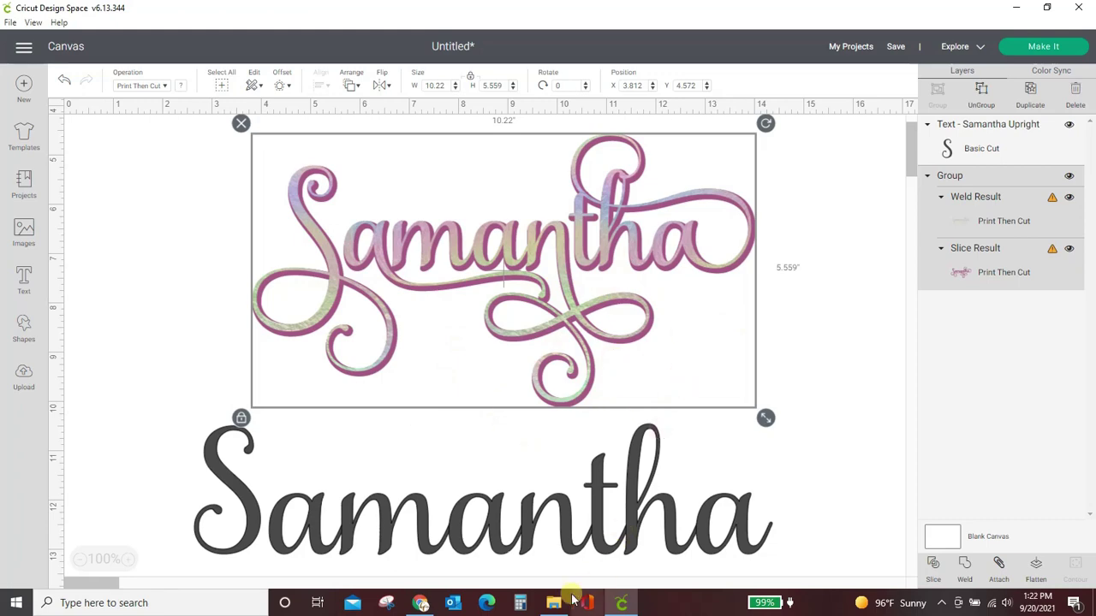
- Switch to Fontcloud, then find and copy the unaccented lowercase n glyph whose descending swash loops below and ends in a single curl
click(428, 604)
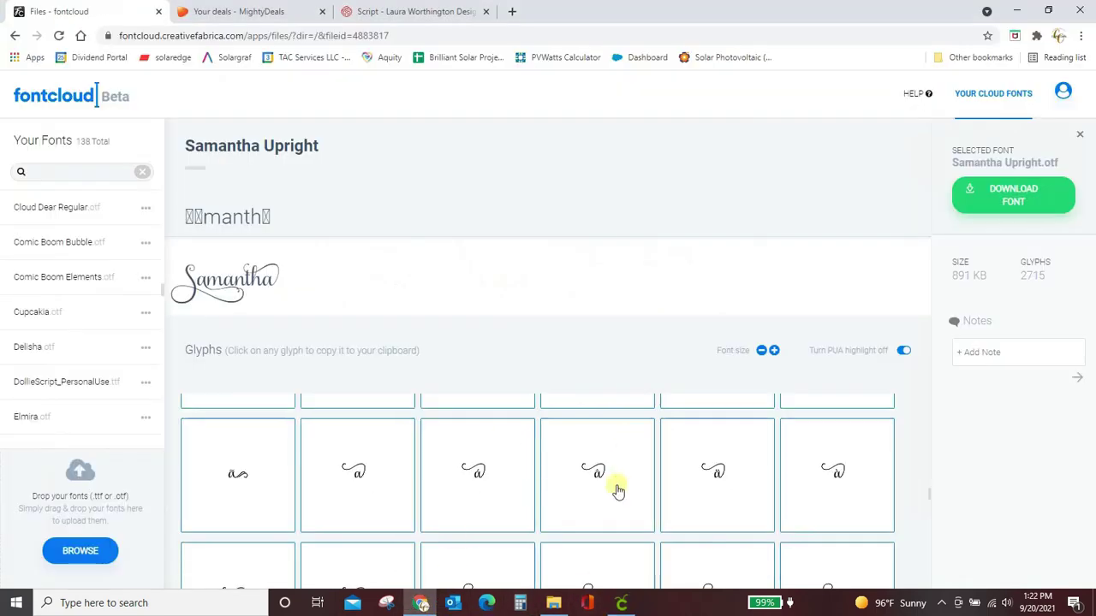
scroll(618, 491, down, 10)
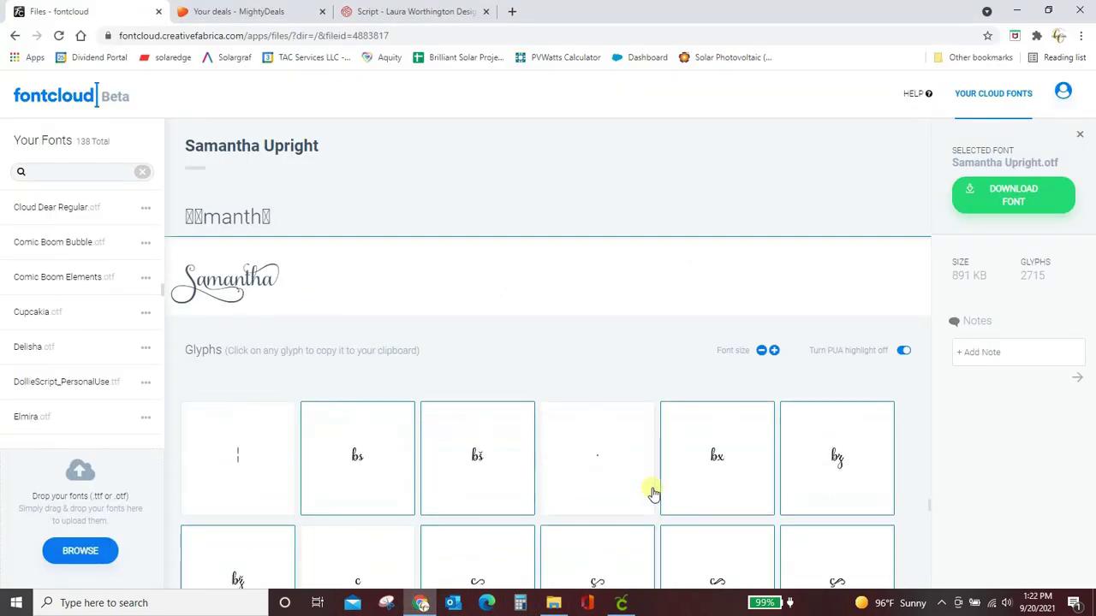
scroll(654, 494, down, 10)
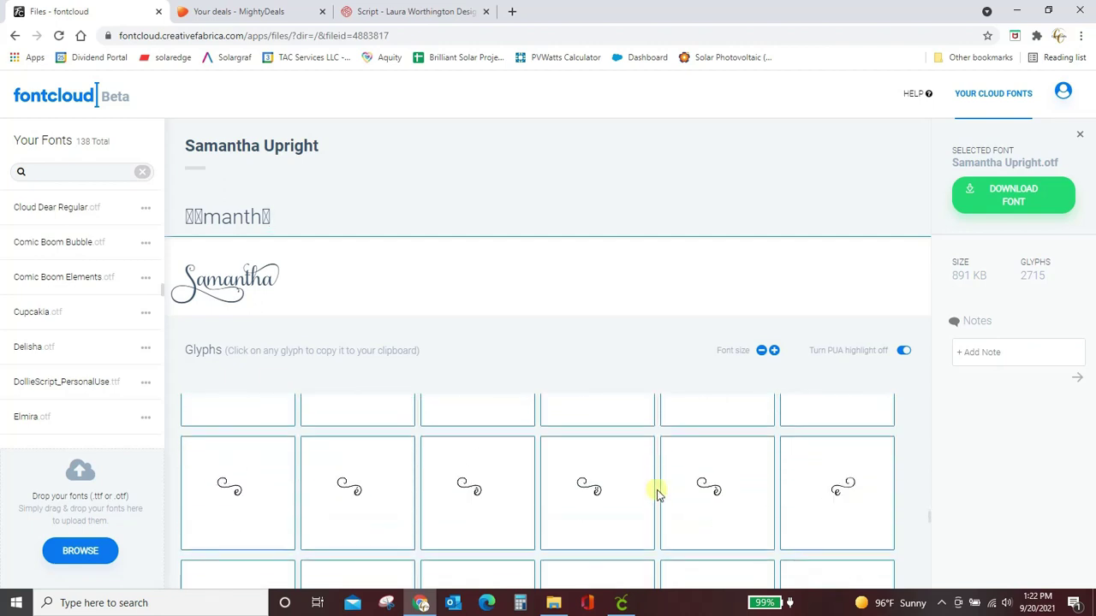
scroll(658, 494, down, 10)
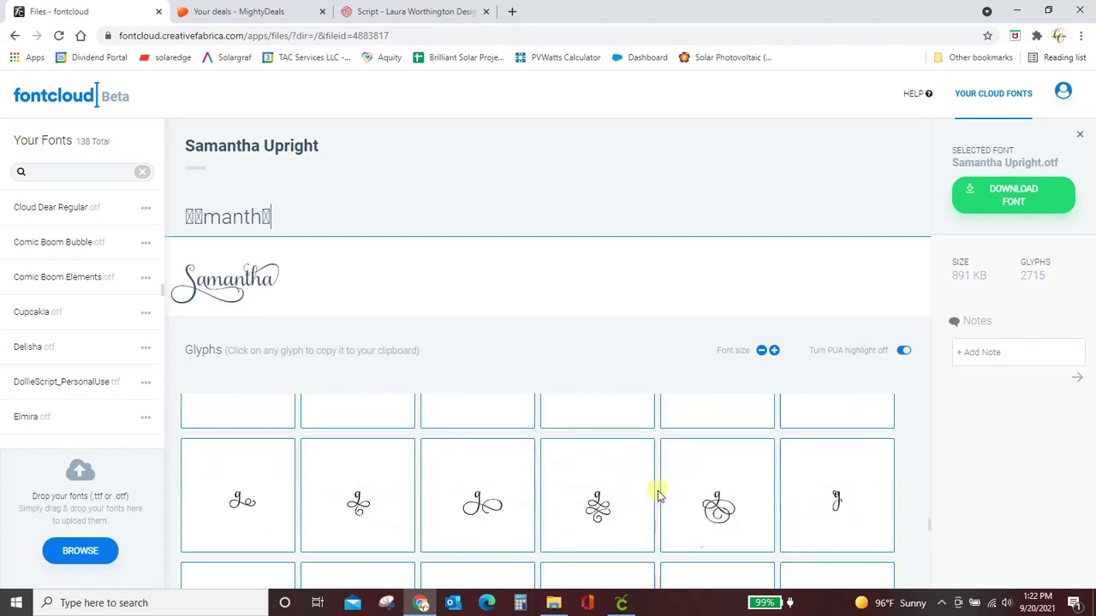
scroll(657, 494, down, 10)
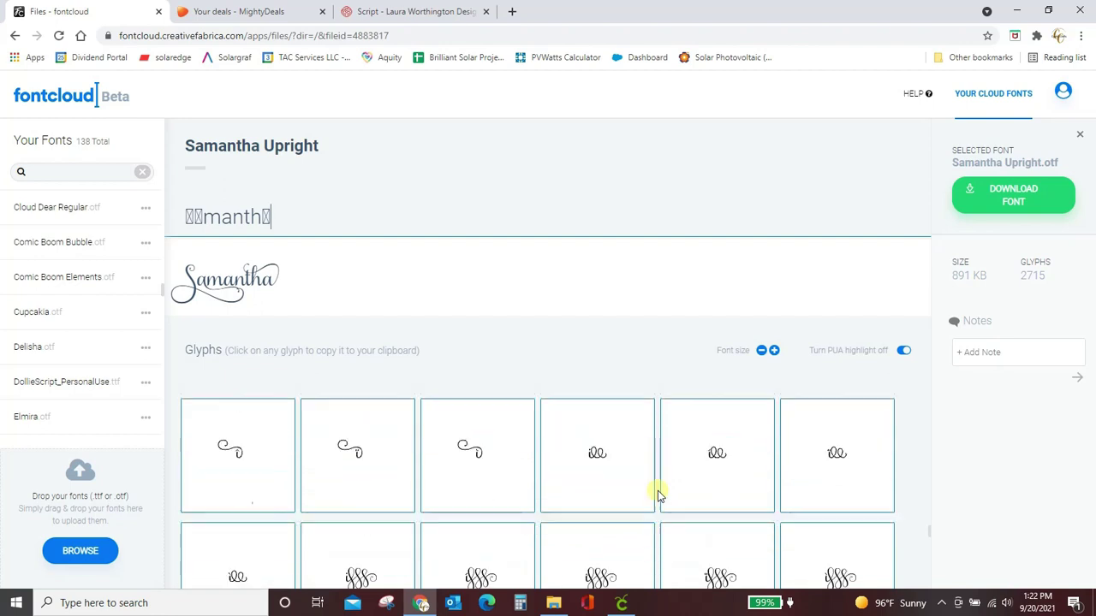
scroll(657, 494, down, 10)
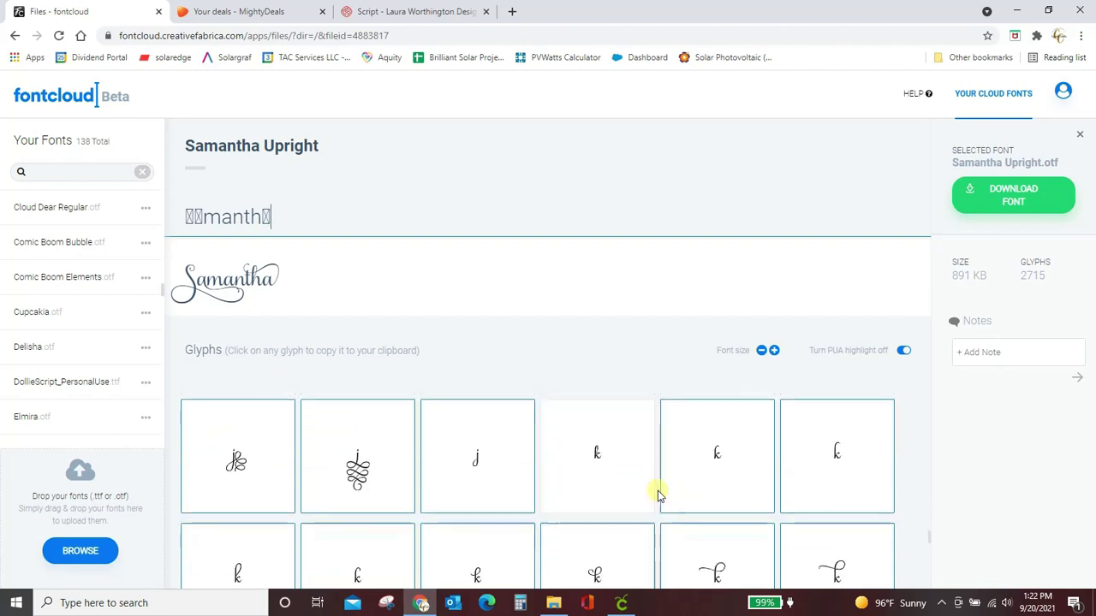
scroll(658, 494, down, 5)
scroll(658, 494, down, 8)
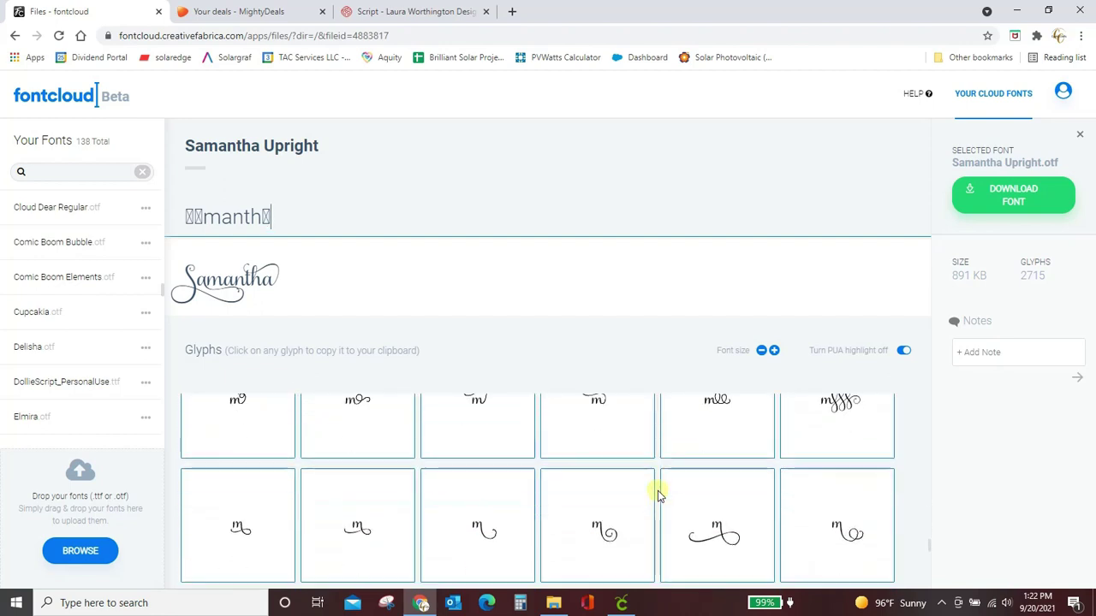
scroll(658, 494, down, 8)
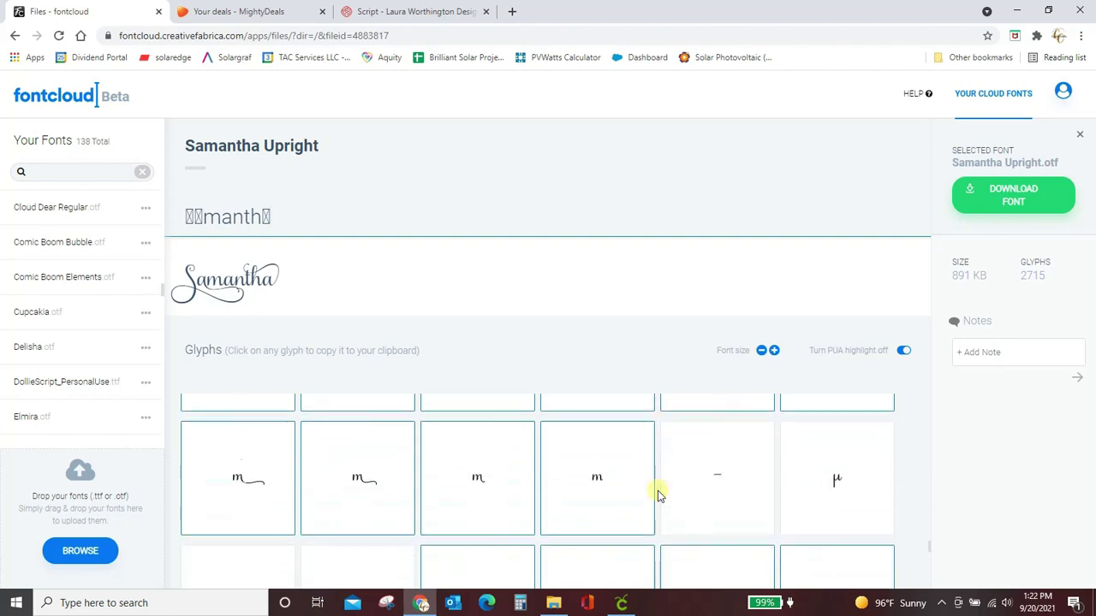
scroll(657, 494, down, 4)
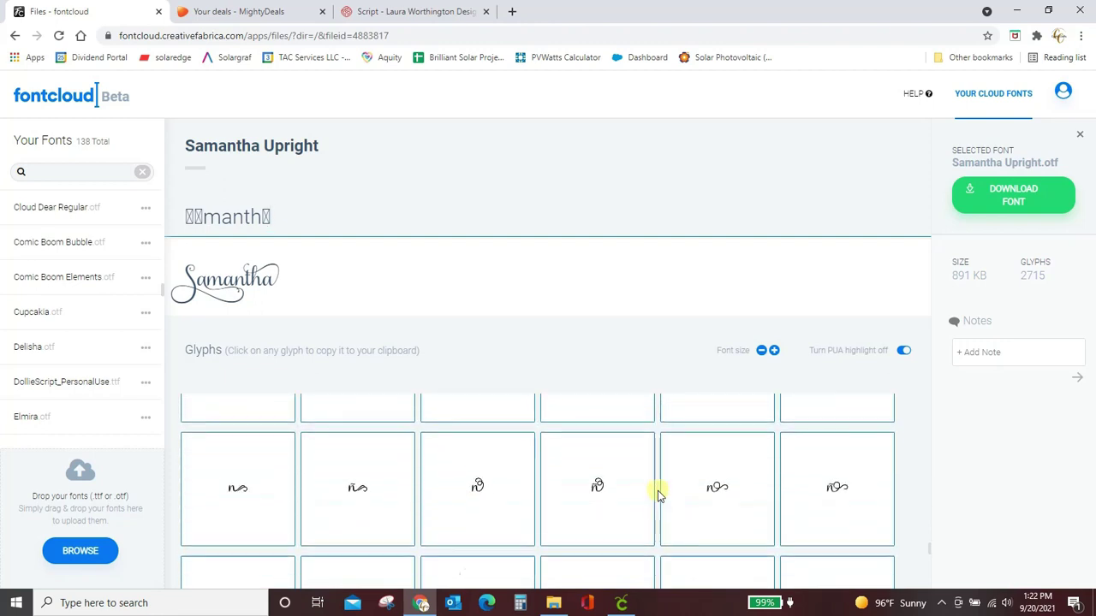
scroll(658, 494, down, 8)
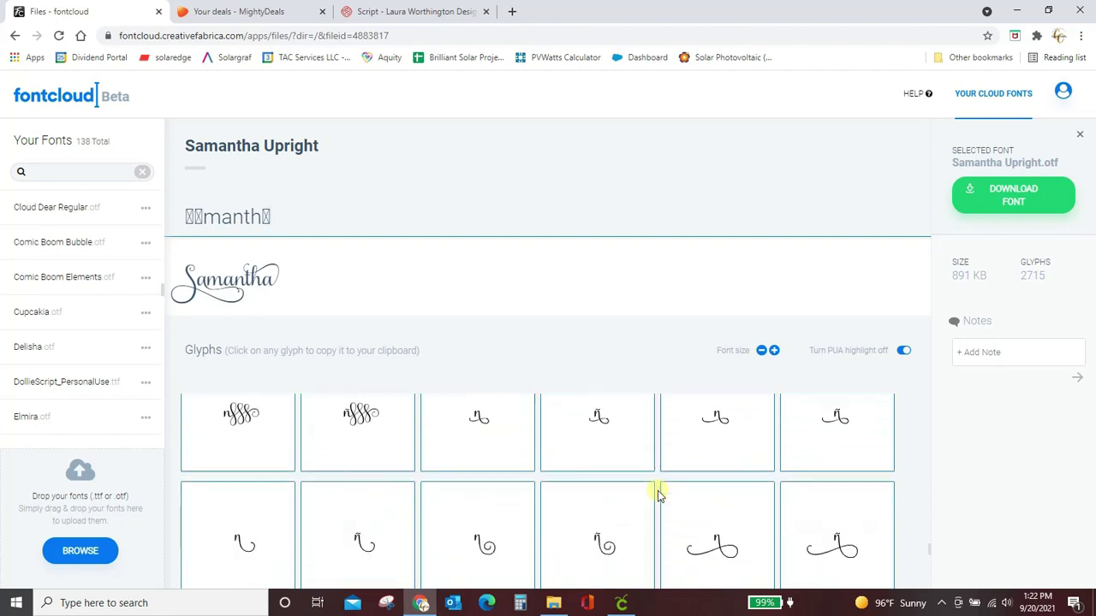
scroll(658, 495, down, 2)
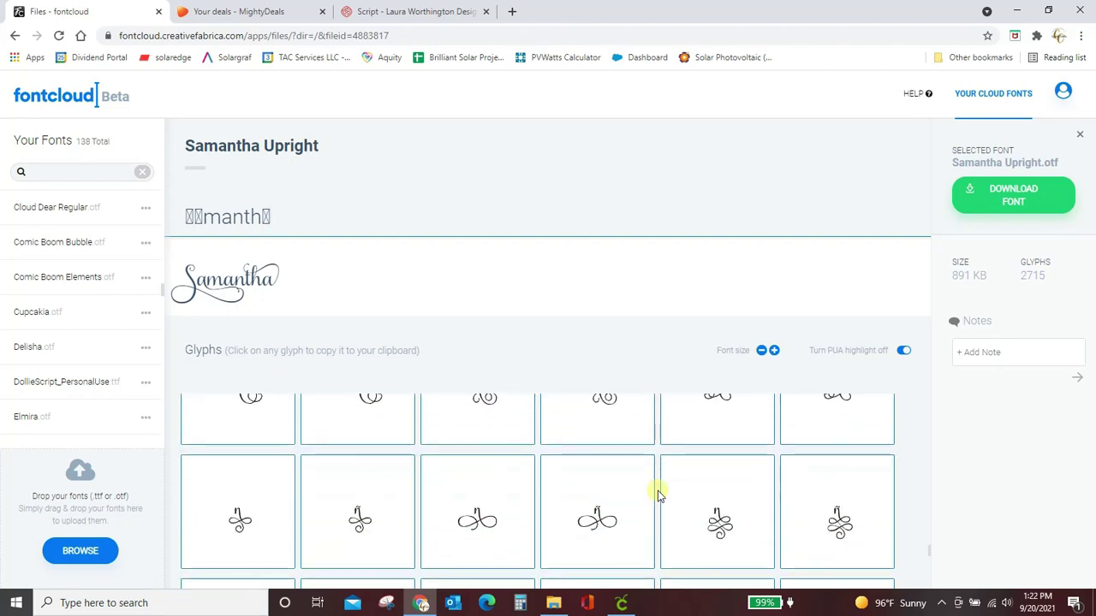
click(239, 520)
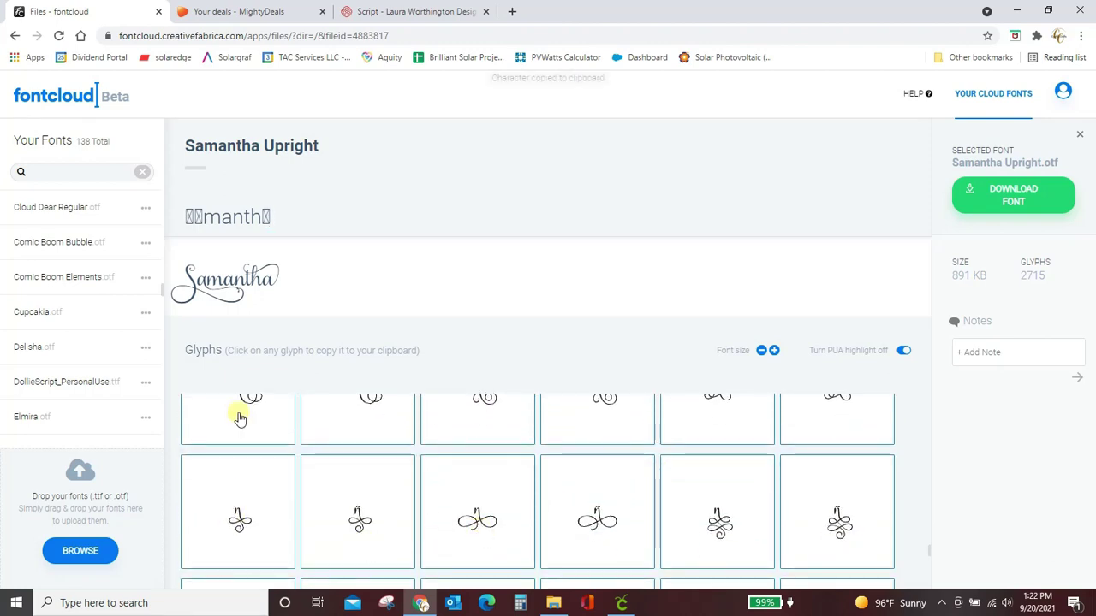
- Replace the plain n in the preview text with the copied swash n glyph
click(245, 221)
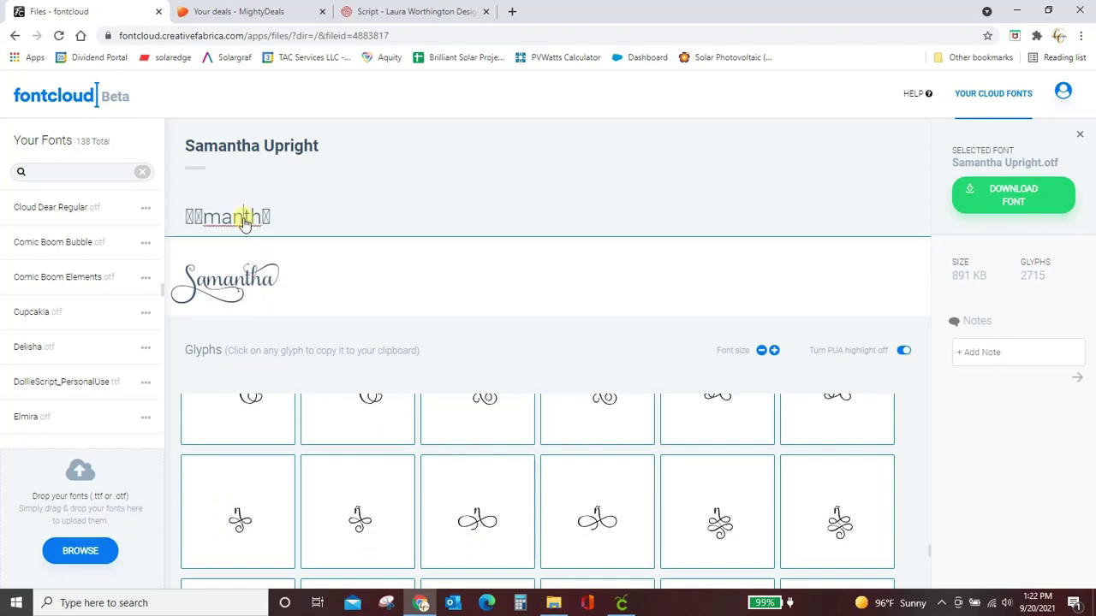
key(BackSpace)
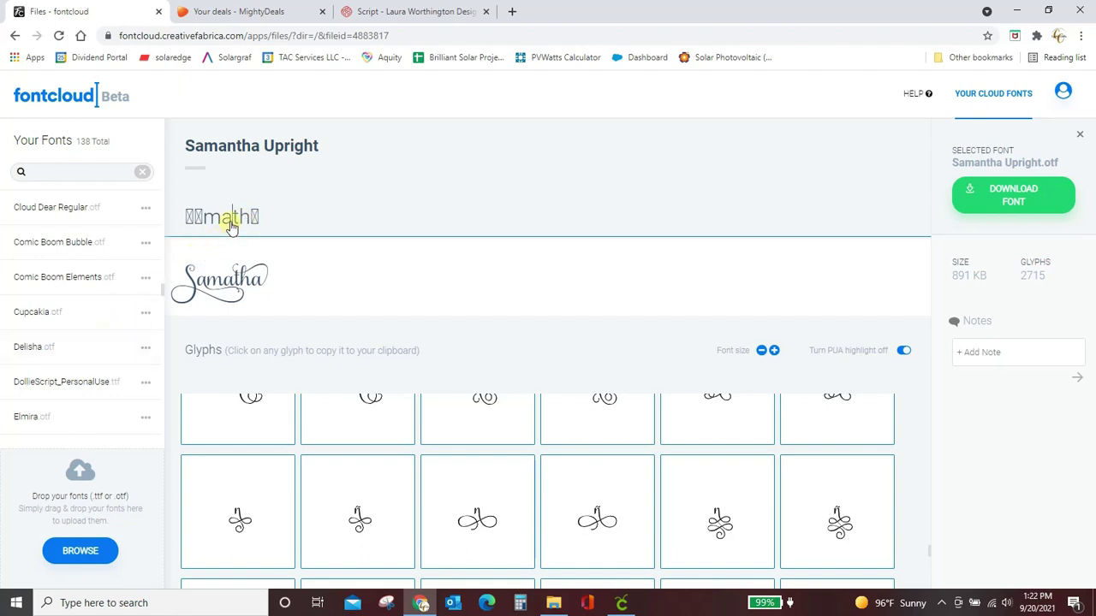
right_click(231, 223)
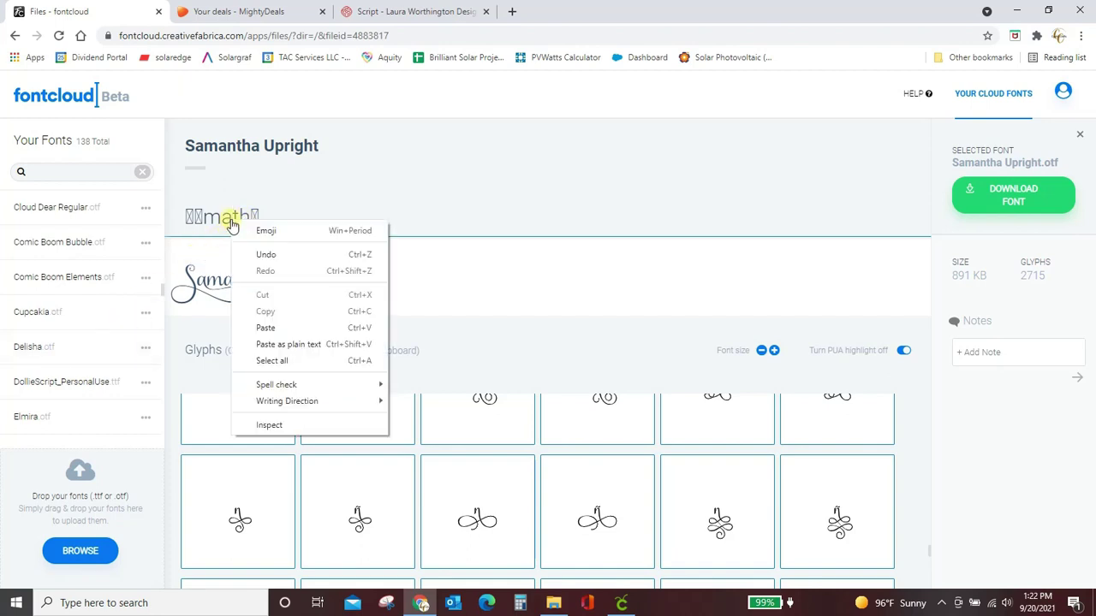
click(263, 329)
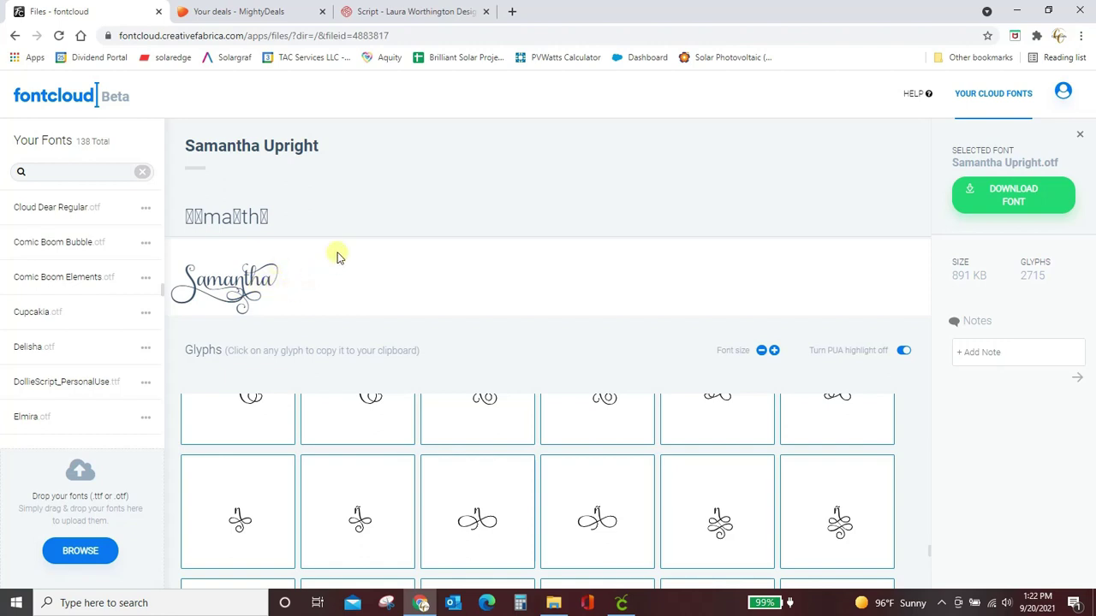
- Select the entire swash version of Samantha in the preview text and copy it
click(189, 221)
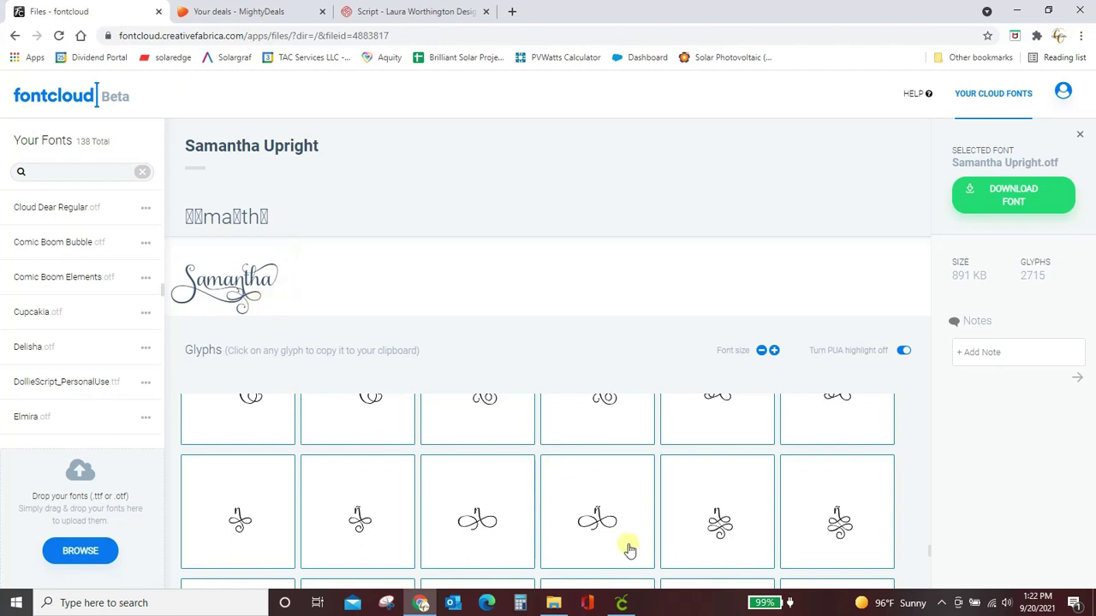
click(623, 604)
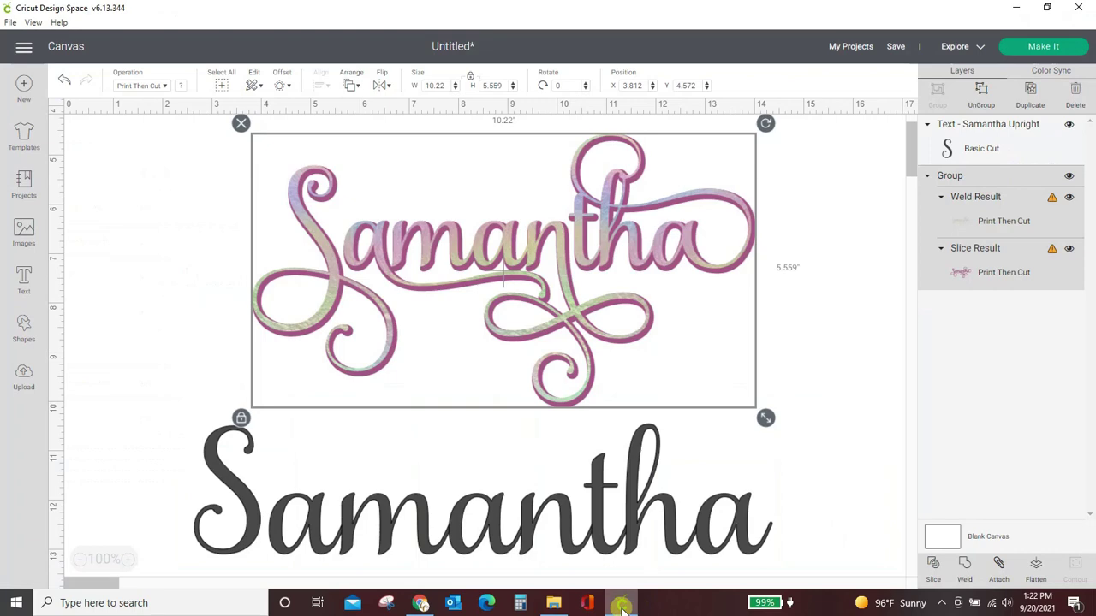
click(420, 602)
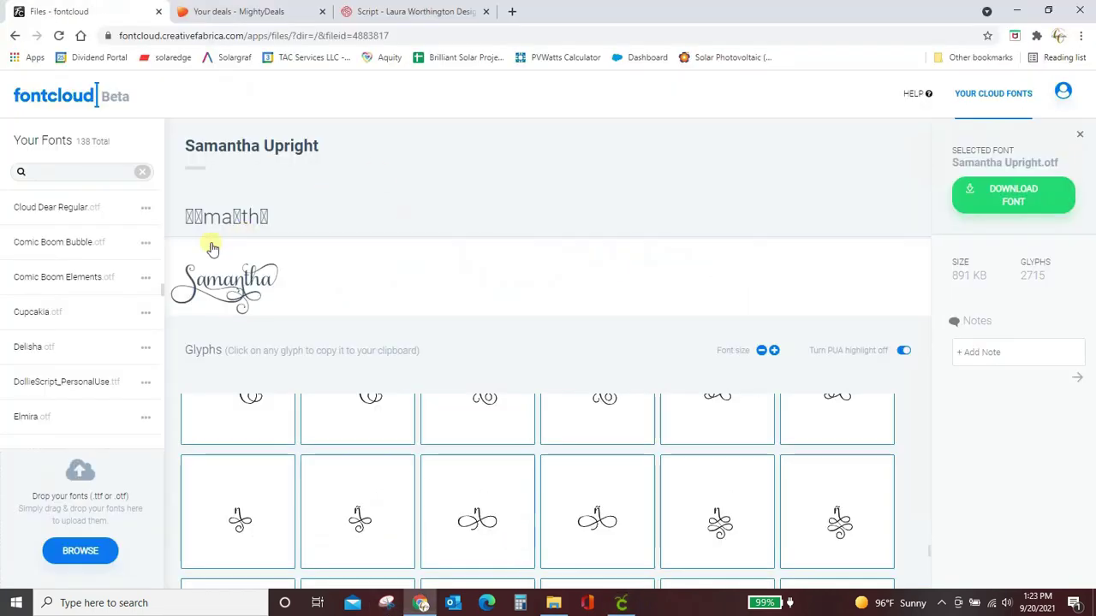
click(381, 208)
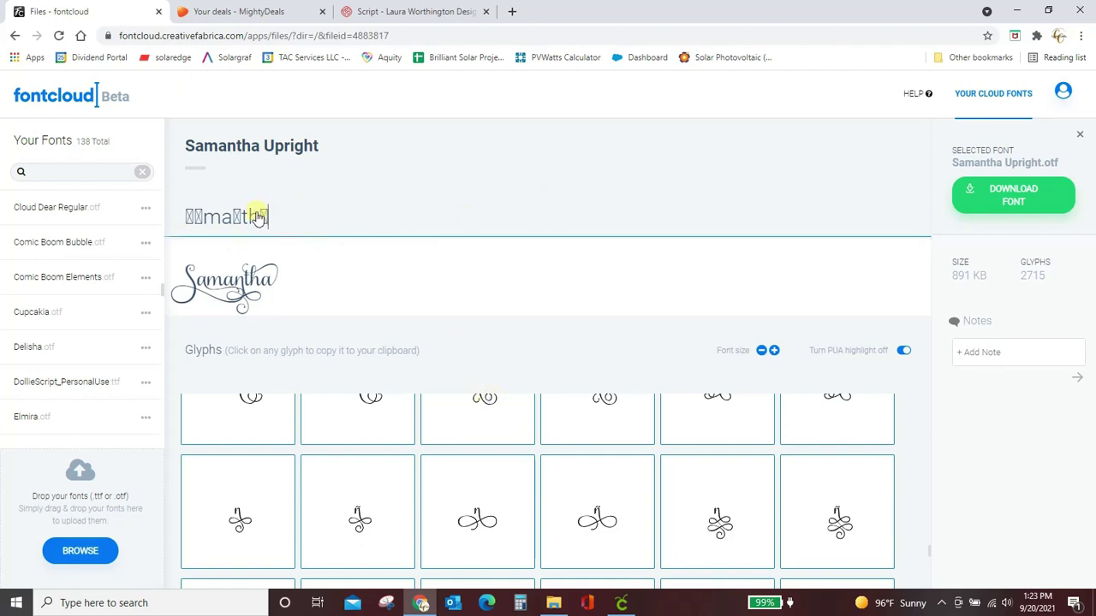
drag(259, 218, 183, 219)
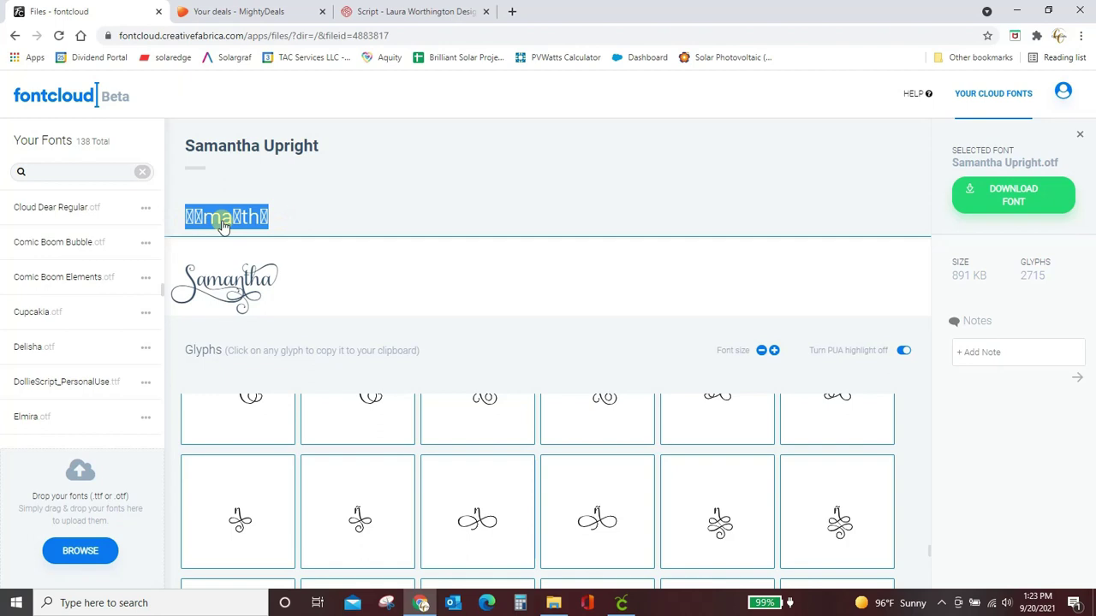
right_click(222, 222)
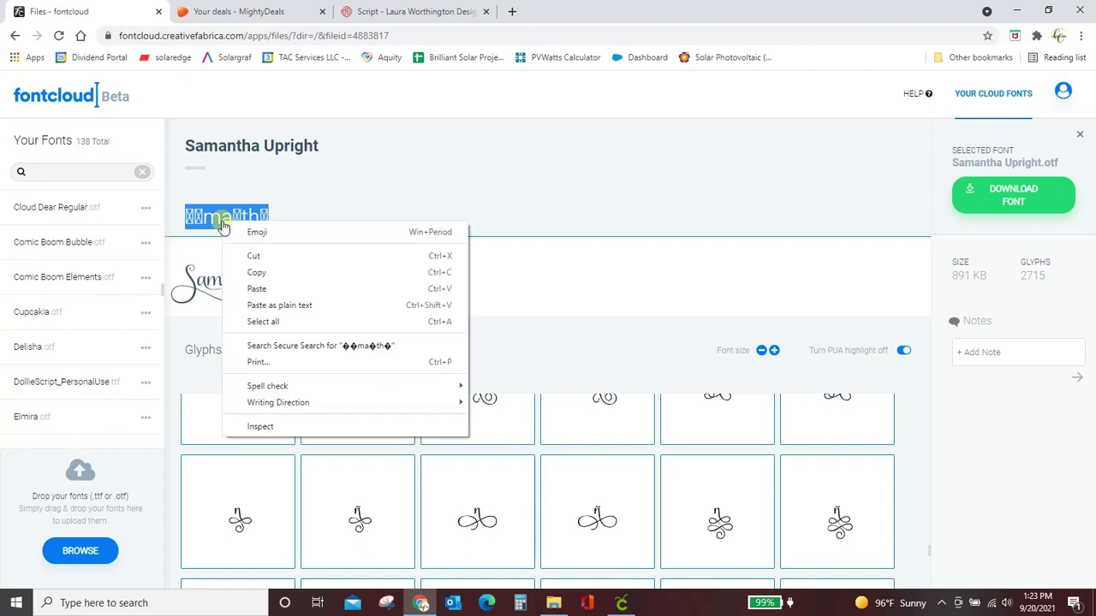
click(257, 272)
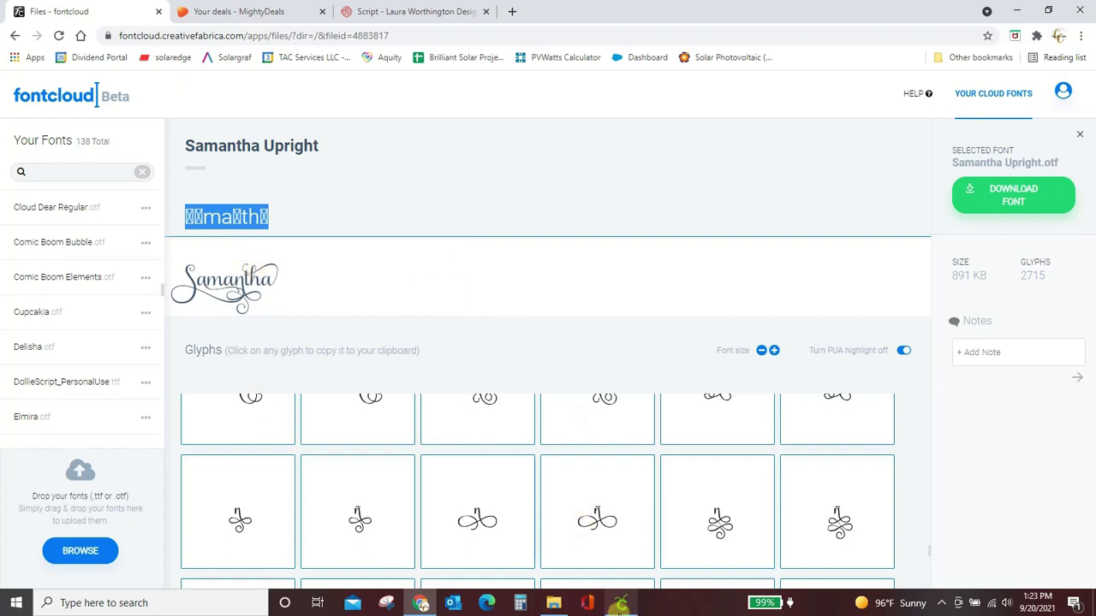
- Switch to Cricut Design Space and replace the contents of the plain Samantha text with the copied swash glyph text
click(621, 603)
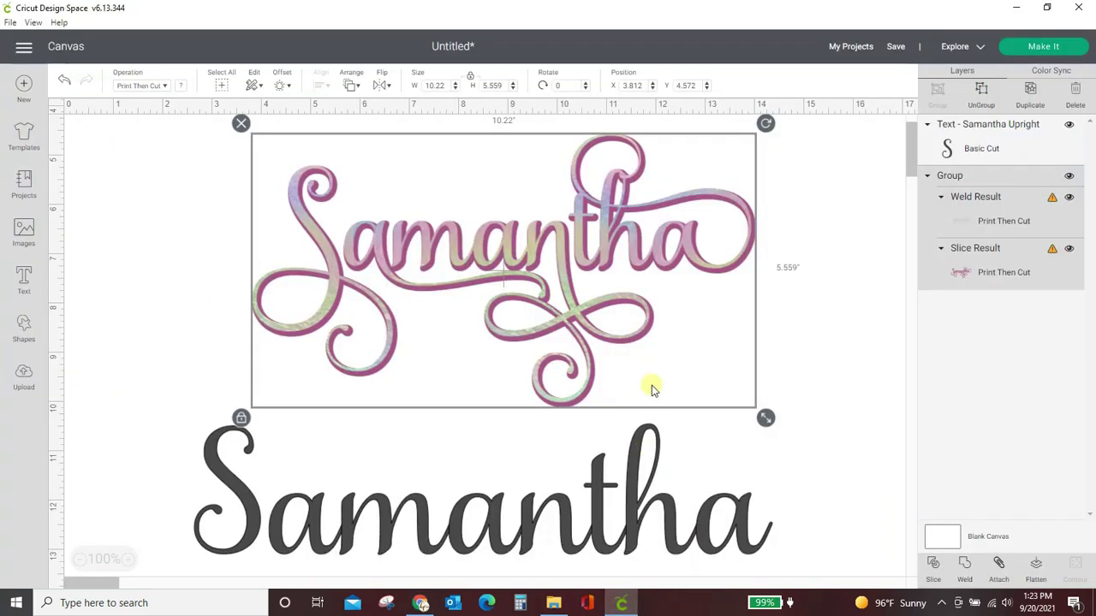
scroll(649, 387, down, 3)
click(672, 401)
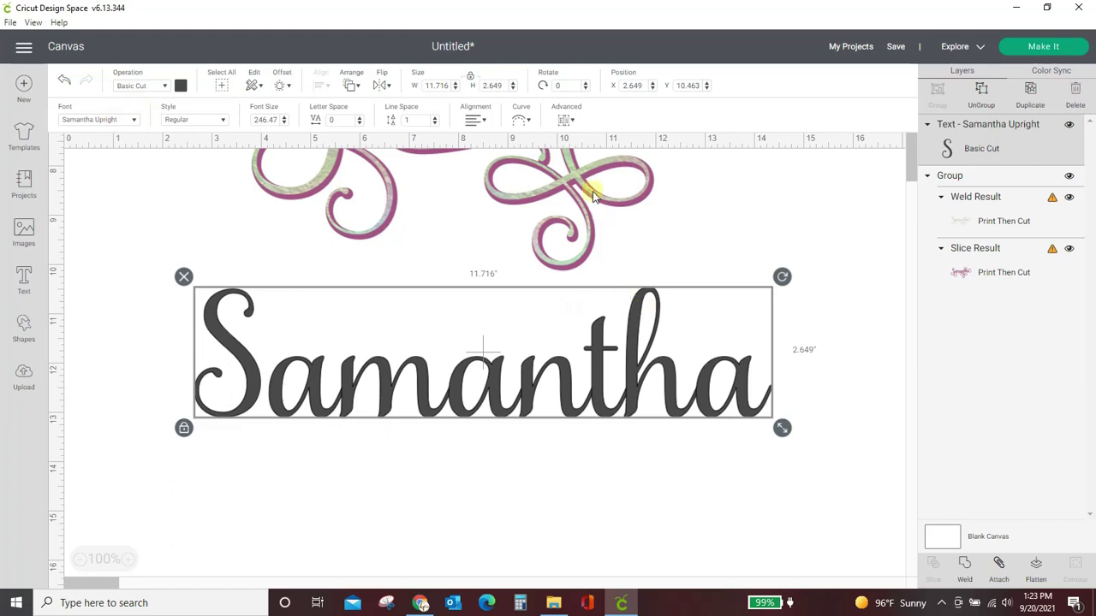
double_click(741, 383)
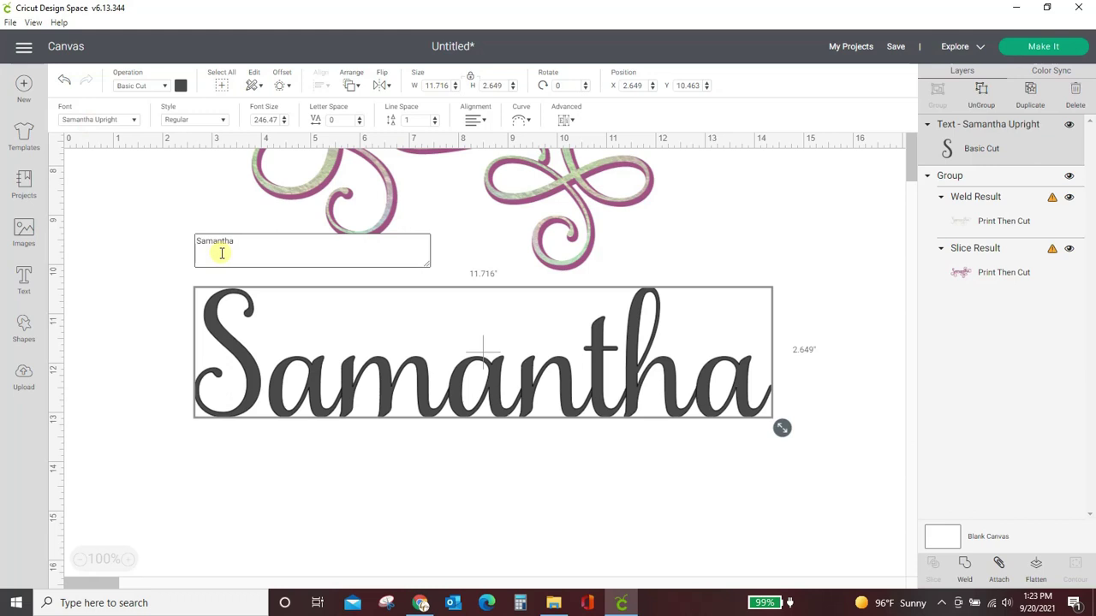
key(BackSpace)
key(BackSpace)
key(BackSpace)
key(BackSpace)
key(BackSpace)
key(BackSpace)
key(BackSpace)
key(BackSpace)
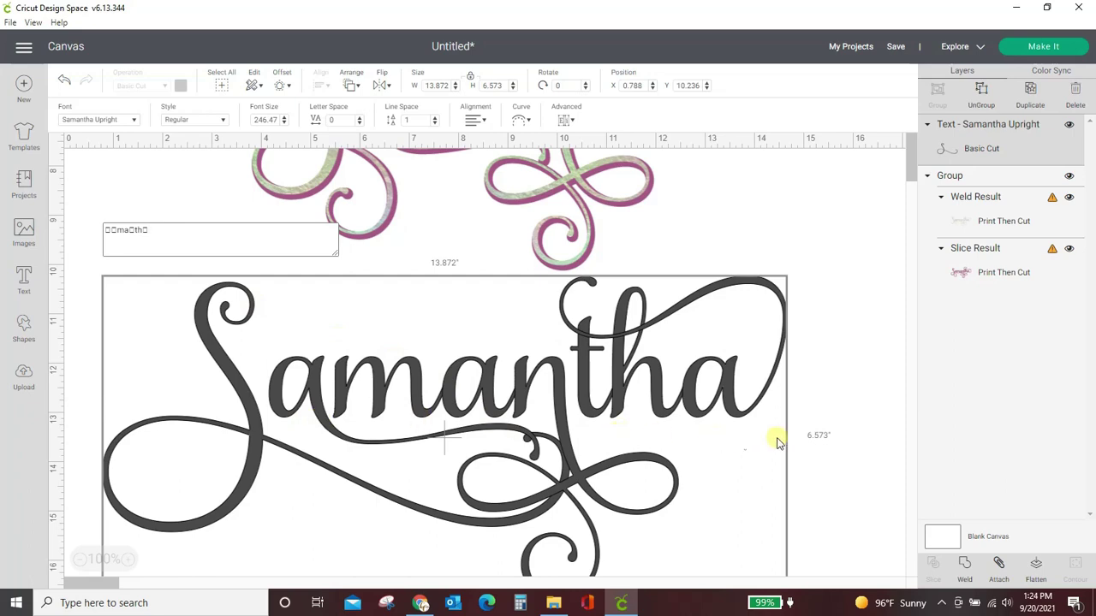
click(860, 428)
- Scale the swash Samantha text to about 10.44 by 4.95 inches and move it to about X 2.68, Y 10.43
click(751, 390)
scroll(734, 342, down, 3)
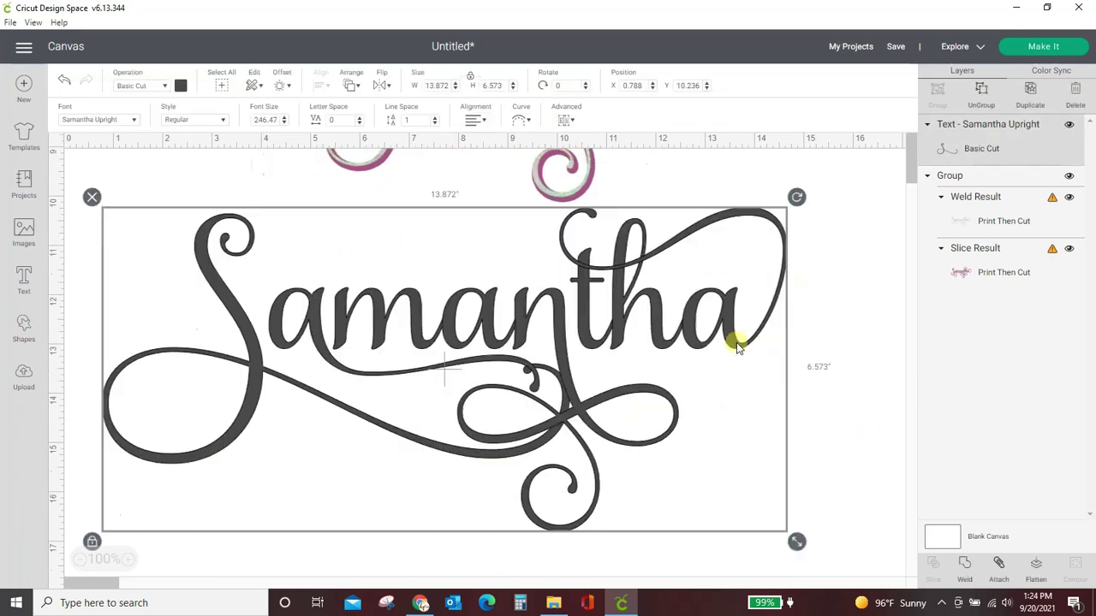
drag(796, 473, 627, 391)
scroll(709, 394, up, 5)
drag(488, 408, 581, 416)
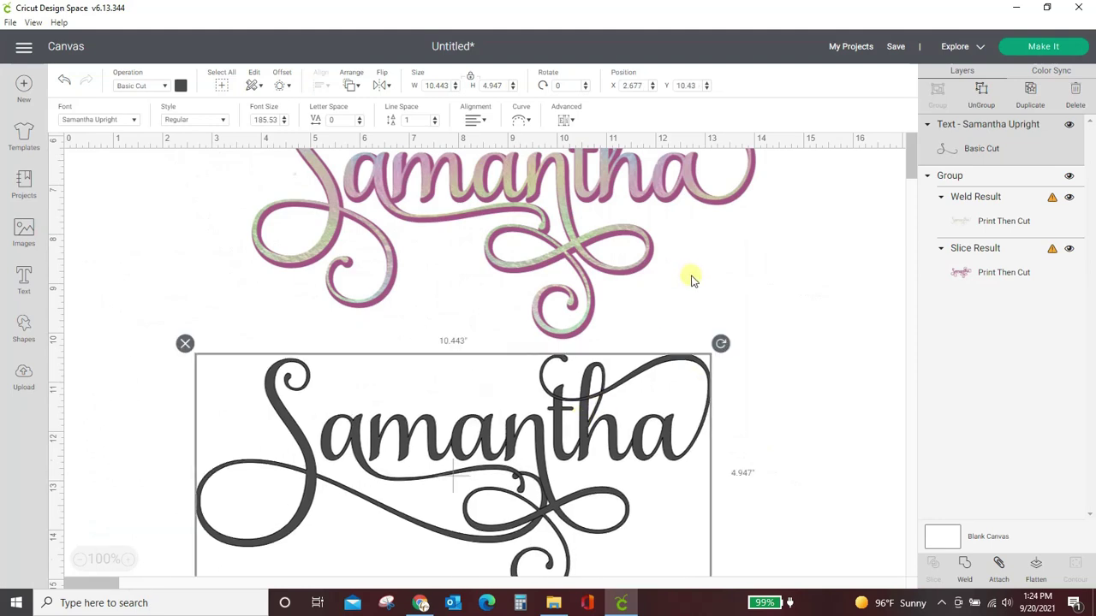
- Scale the decorative colored Samantha group down to about 7.9 by 4.3 inches
scroll(690, 276, up, 2)
click(672, 262)
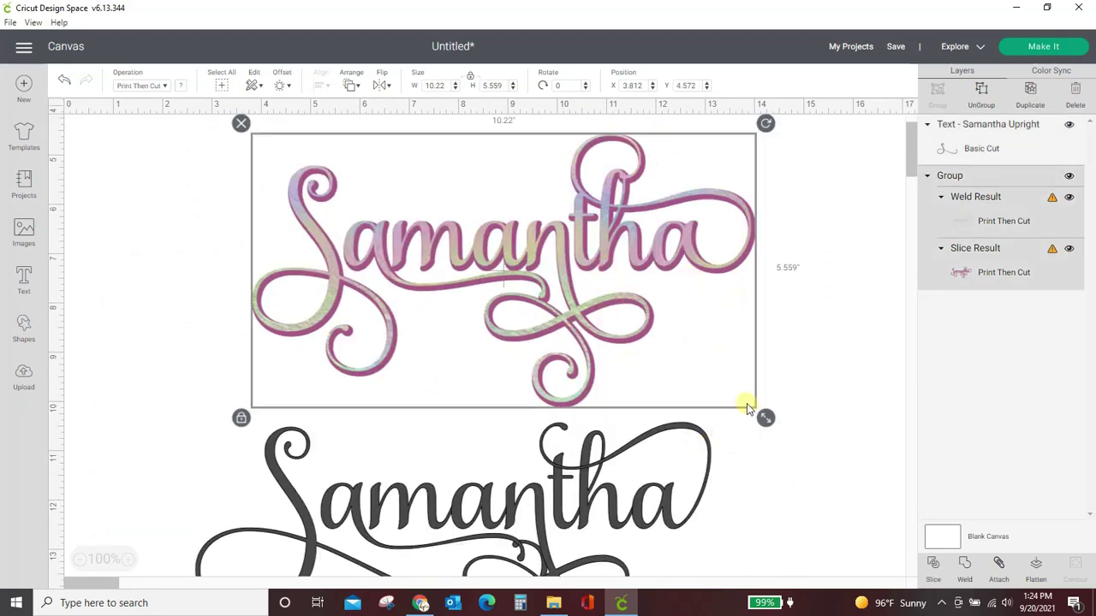
drag(766, 421, 652, 358)
- Scale the black swash text to about 7.82 by 3.70 inches and move it below the colored group, to about X 5.39, Y 9.31
click(606, 510)
scroll(651, 514, down, 3)
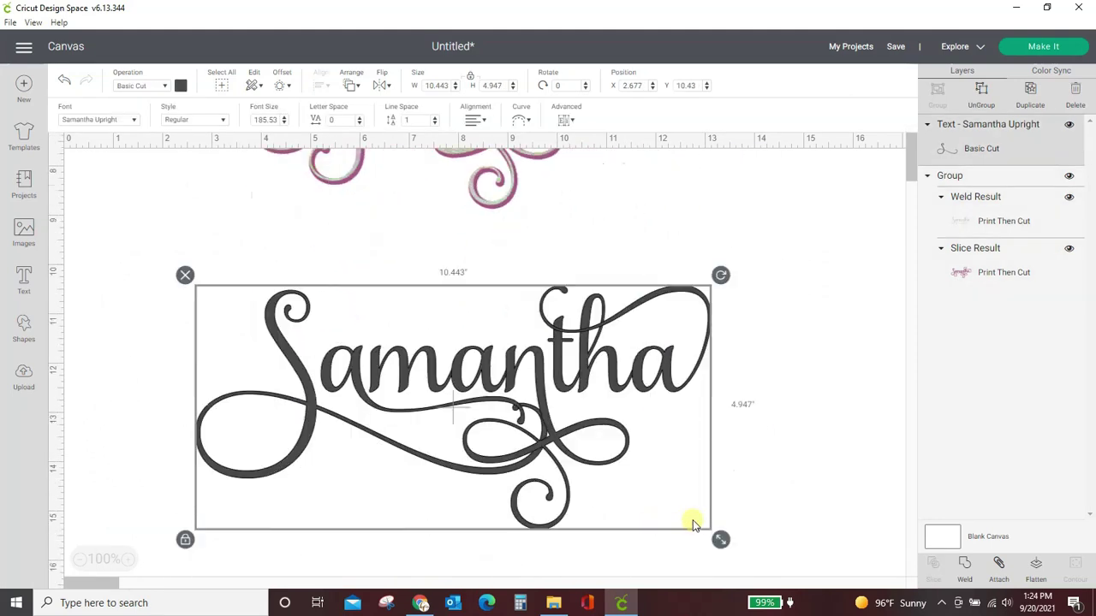
drag(717, 540, 711, 452)
scroll(710, 451, up, 3)
drag(550, 476, 685, 420)
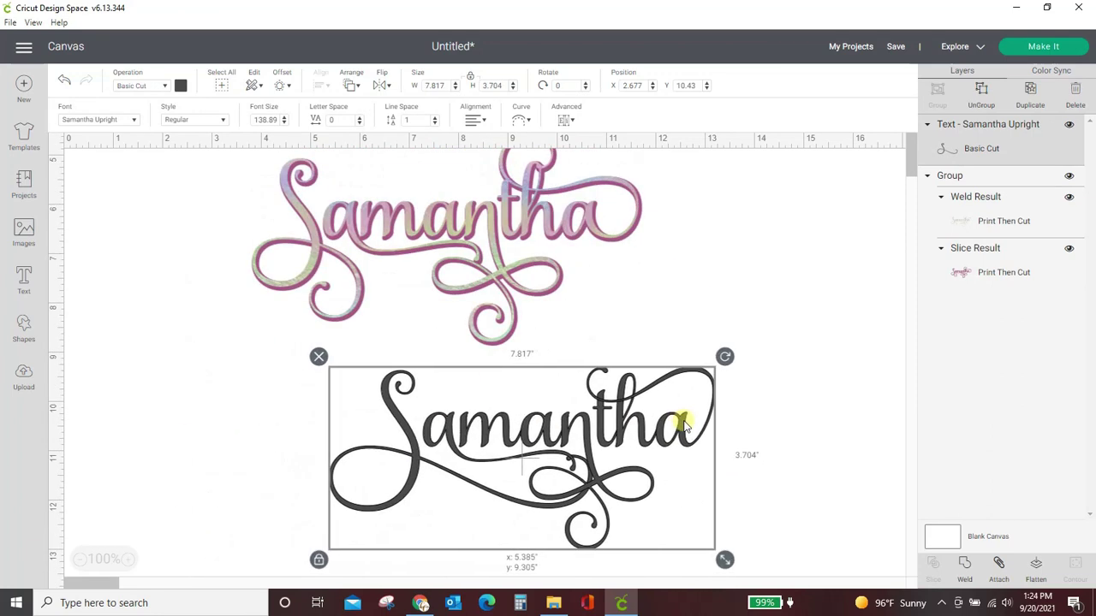
click(792, 470)
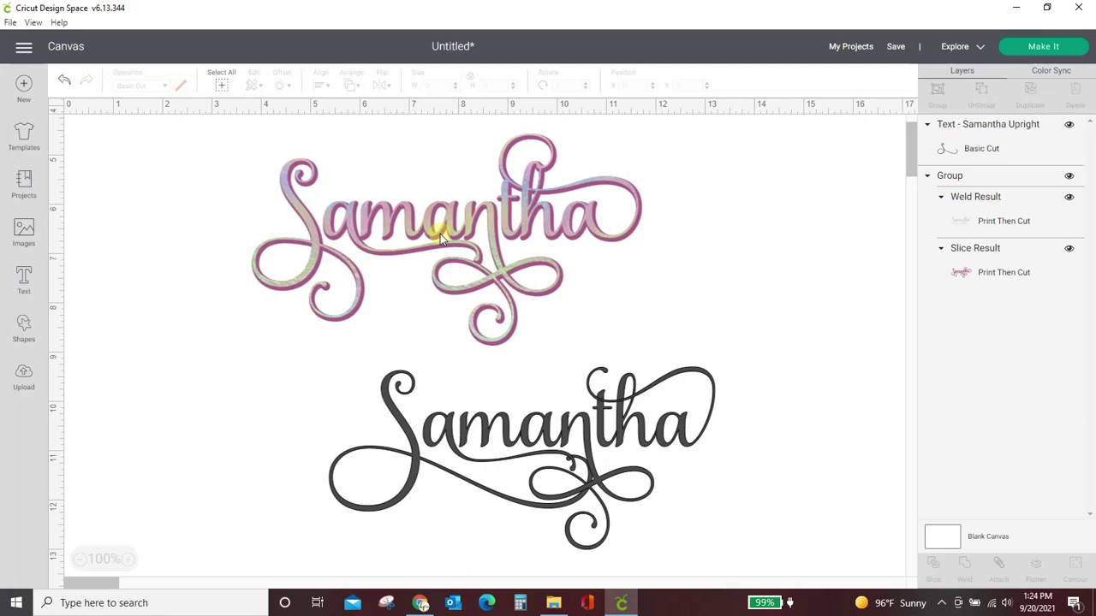
- Move the colored group to about X 3.90, Y 4.79, and the black swash text to about X 4.86, Y 10.06
mouse_move(580, 229)
mouse_down()
mouse_move(557, 232)
mouse_move(584, 239)
mouse_up()
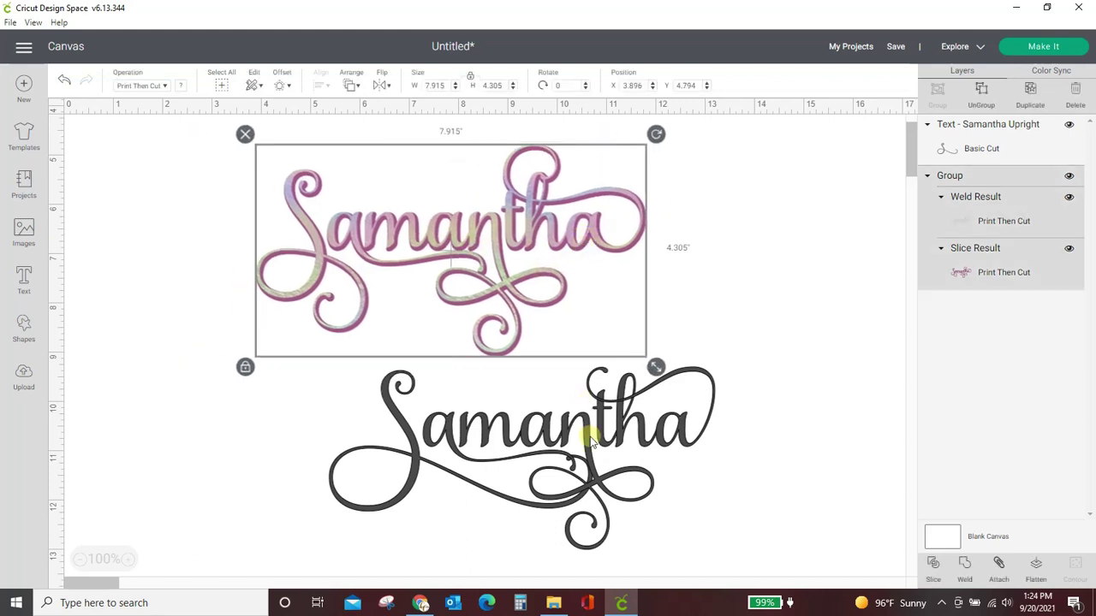
drag(690, 435, 632, 469)
scroll(732, 393, down, 2)
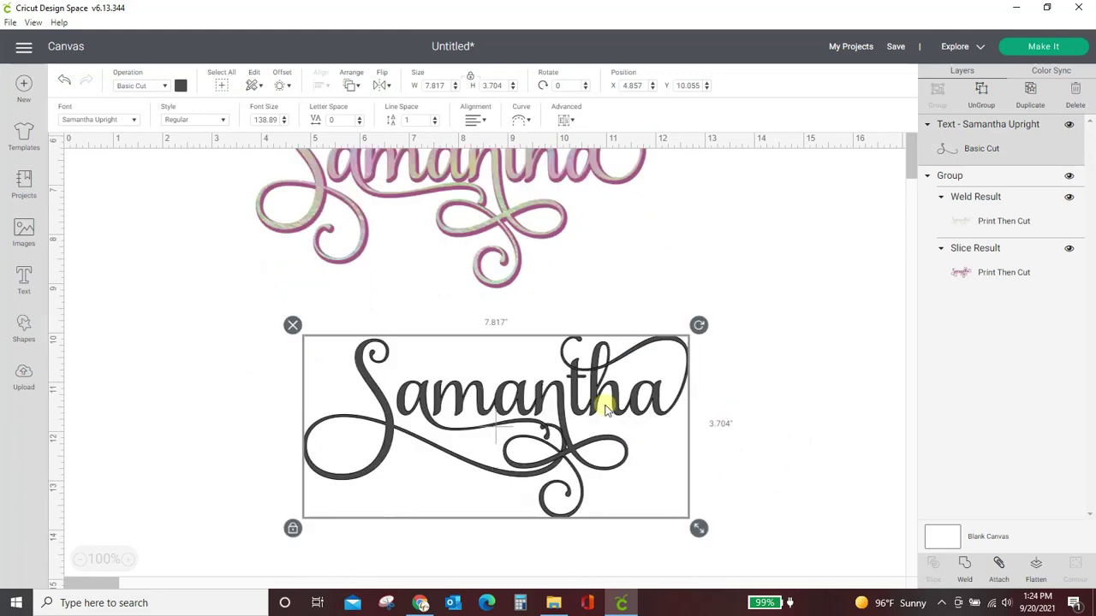
- Weld the black swash Samantha text and move it to about X 4.04, Y 10.17
click(965, 567)
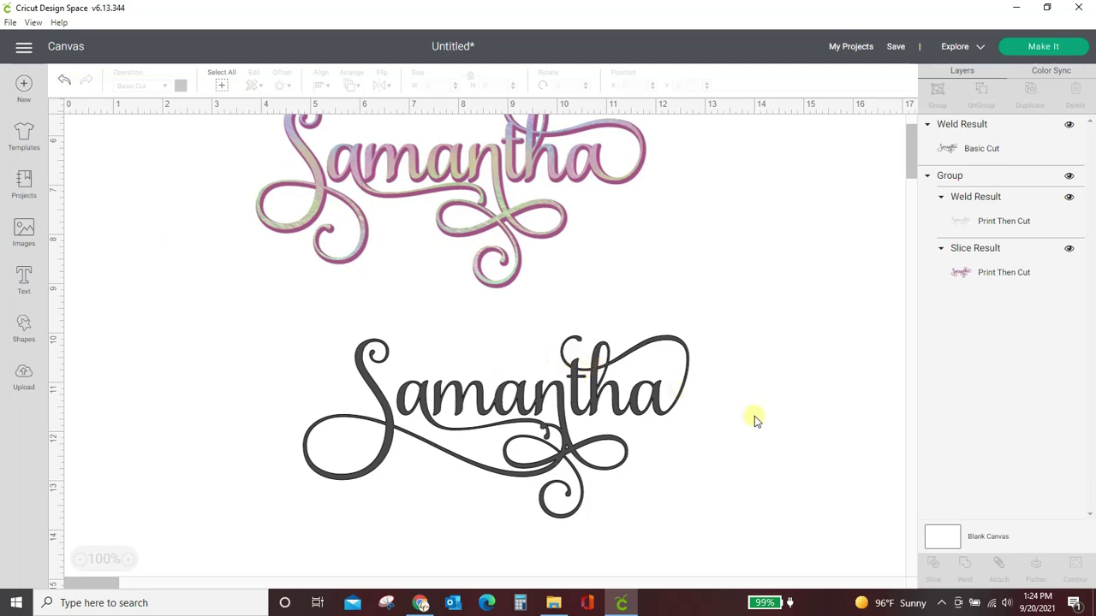
drag(631, 402, 591, 411)
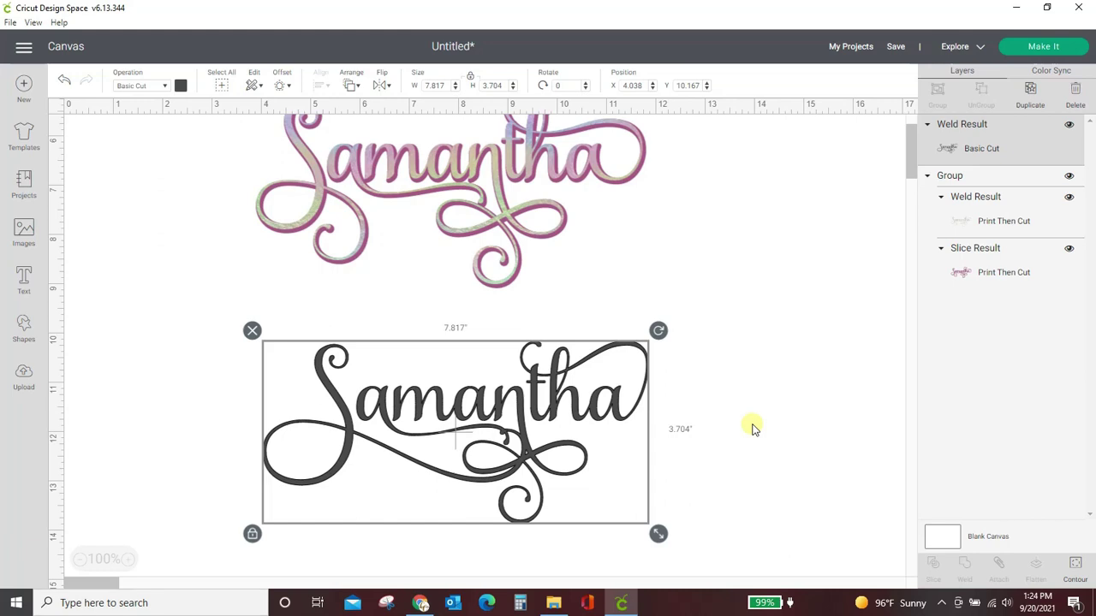
- Switch to Fontcloud in the browser and replace the Samantha Upright preview text with plain "Samantha"
click(420, 605)
double_click(311, 241)
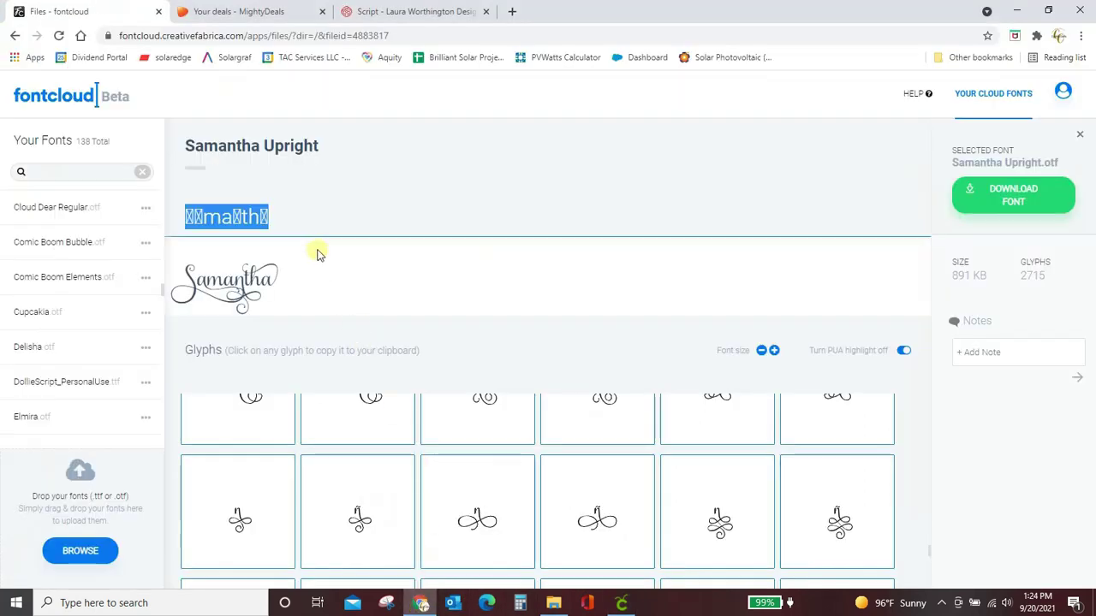
key(BackSpace)
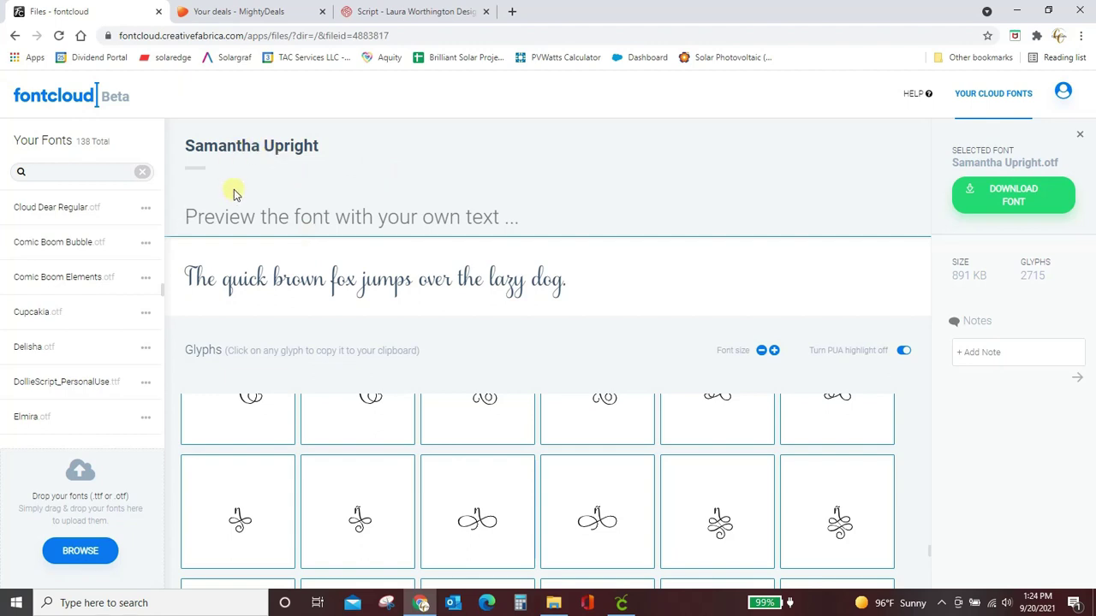
text(Samantha)
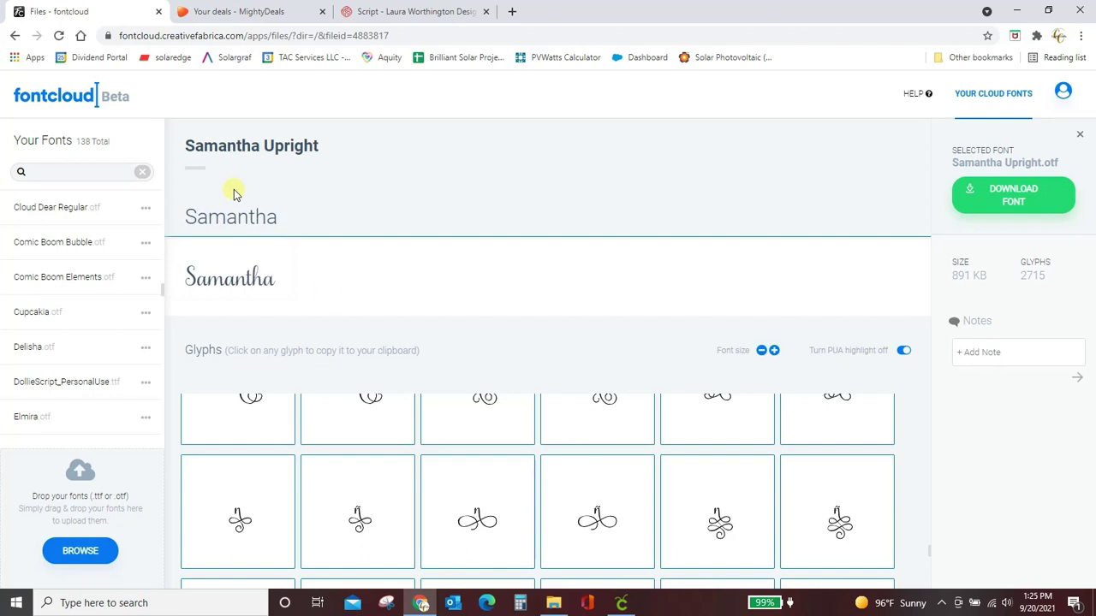
- Copy a lowercase p glyph with a looped, right-sweeping tail and paste it at the end of the "Samantha" preview text
scroll(574, 411, down, 5)
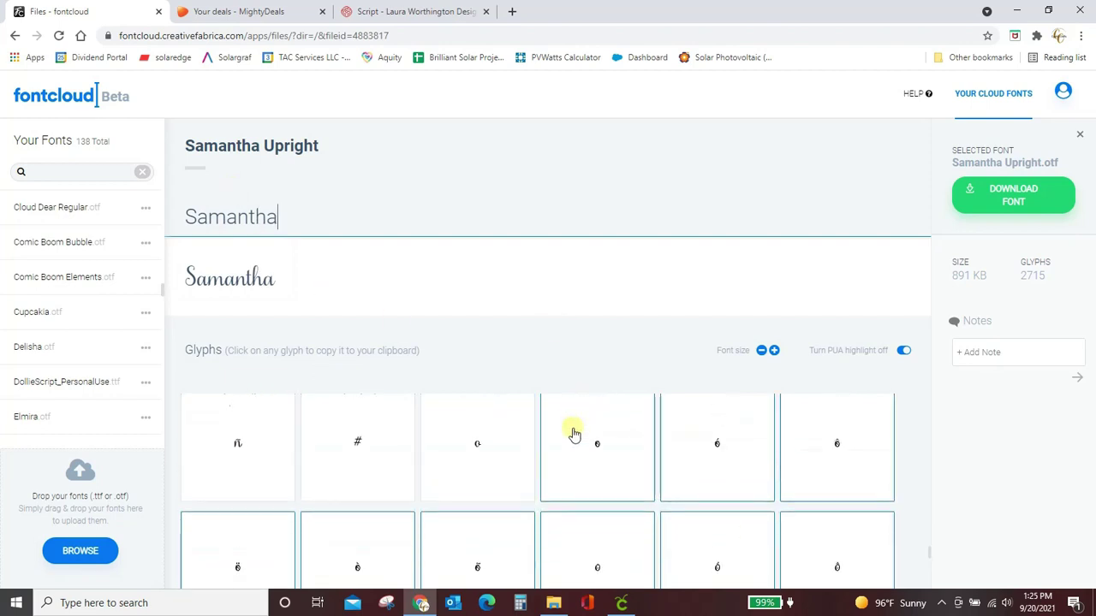
scroll(574, 434, down, 3)
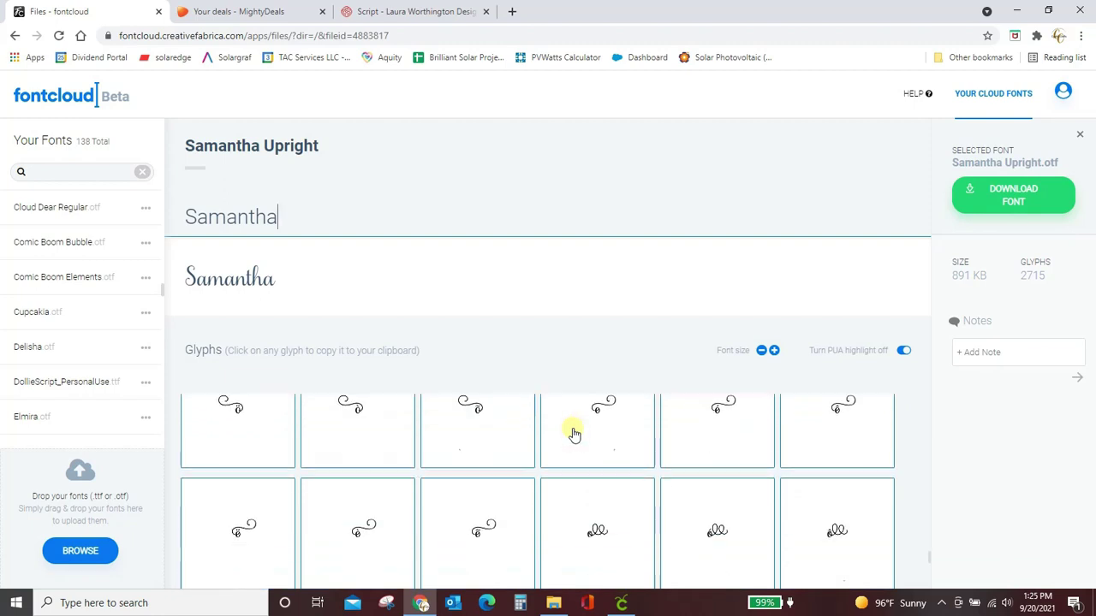
scroll(574, 434, down, 5)
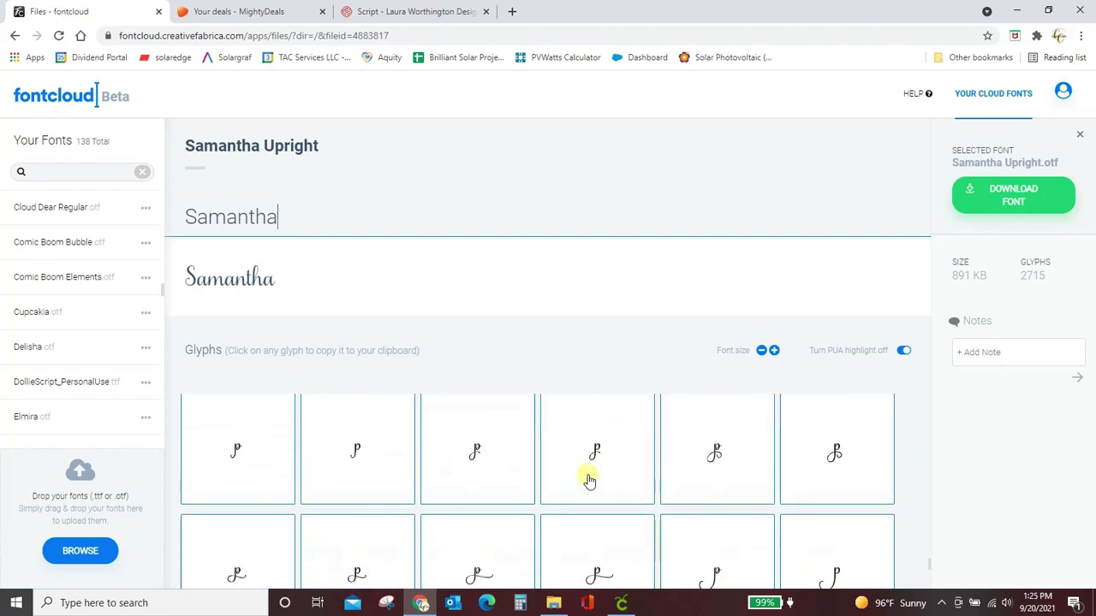
scroll(591, 492, down, 1)
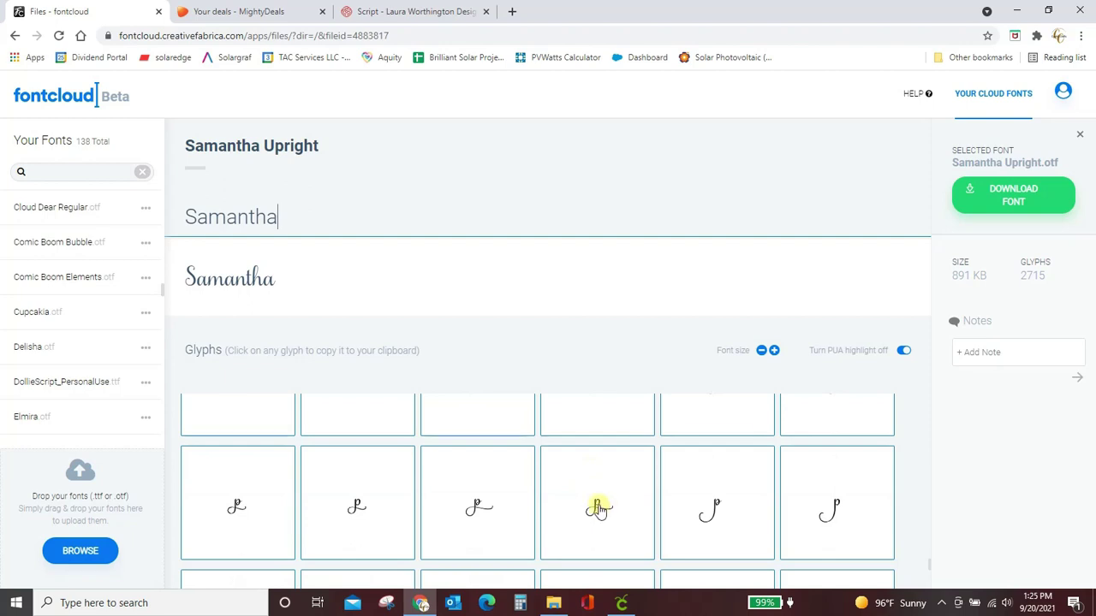
click(597, 509)
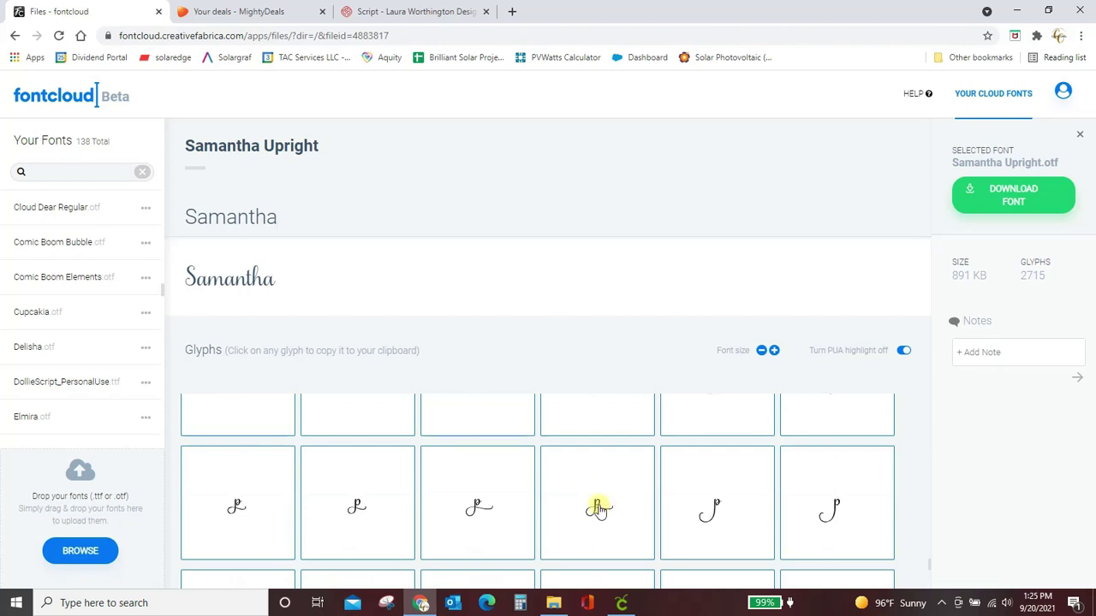
click(306, 225)
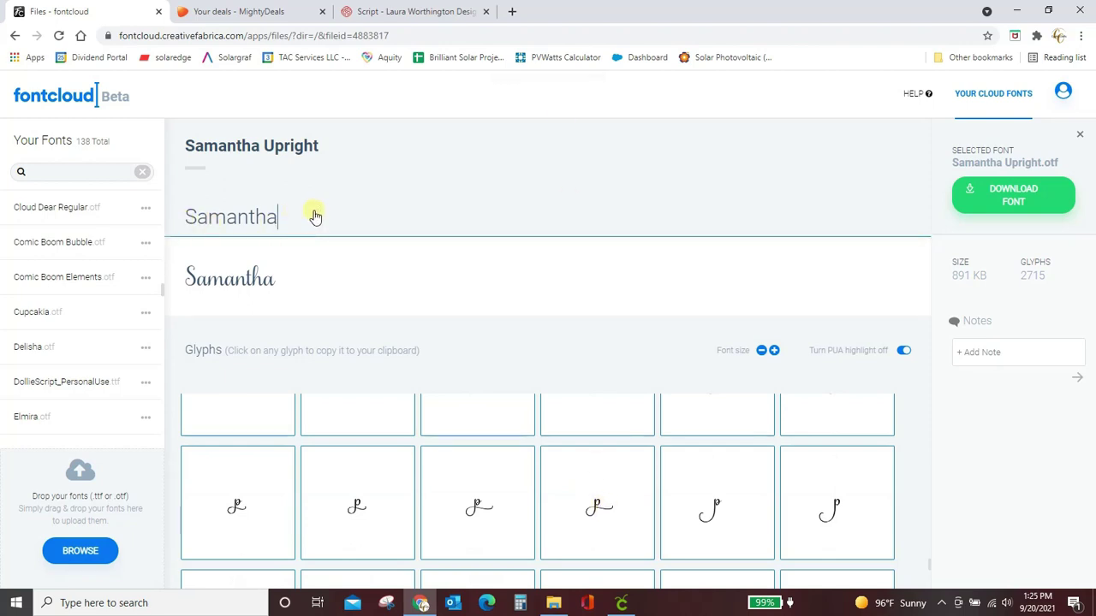
key(ctrl+v)
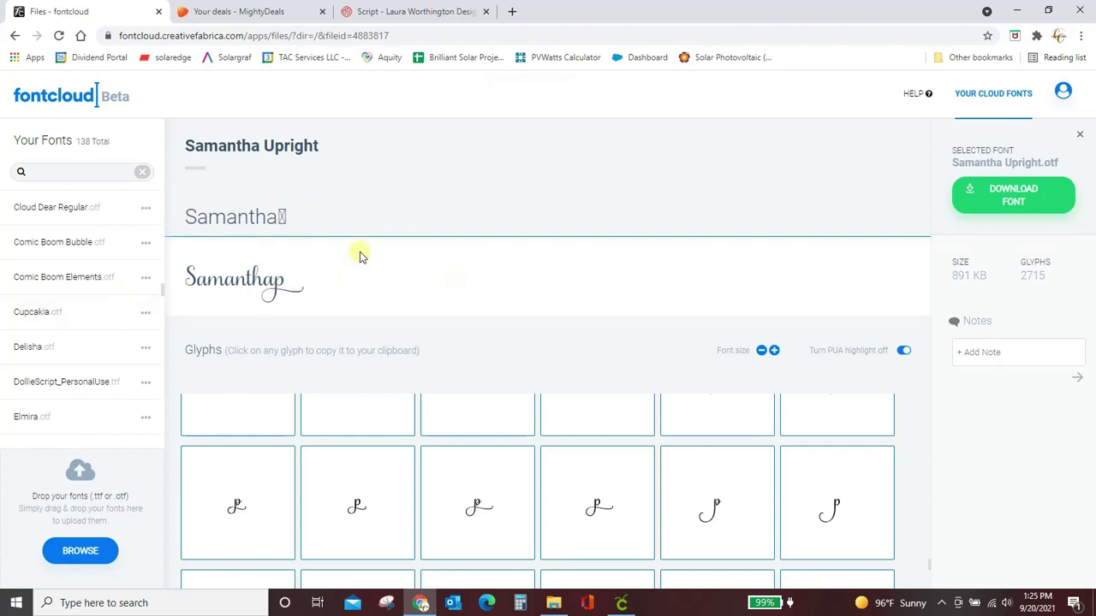
- Copy the Fontcloud preview text into a new Cricut Design Space text object and move it to about X 4.82, Y 17.23
drag(288, 218, 166, 223)
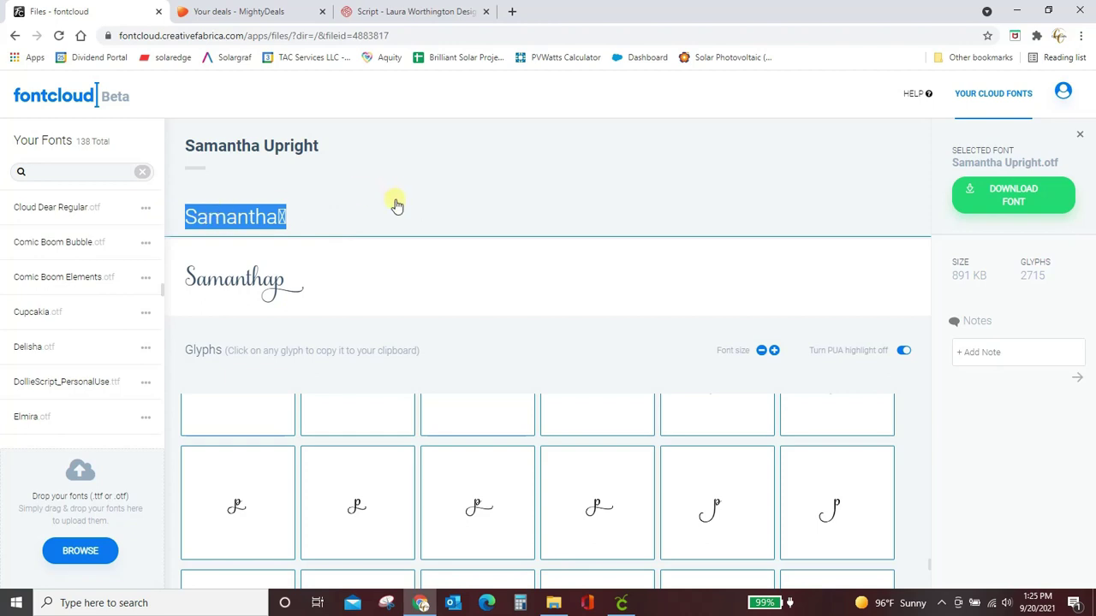
click(621, 603)
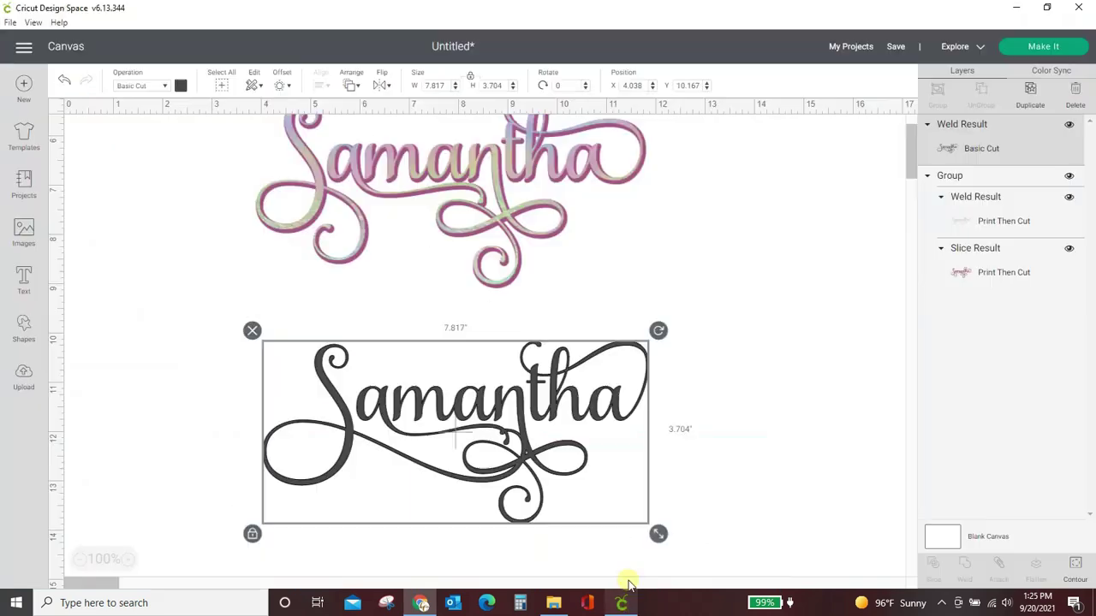
scroll(447, 476, down, 5)
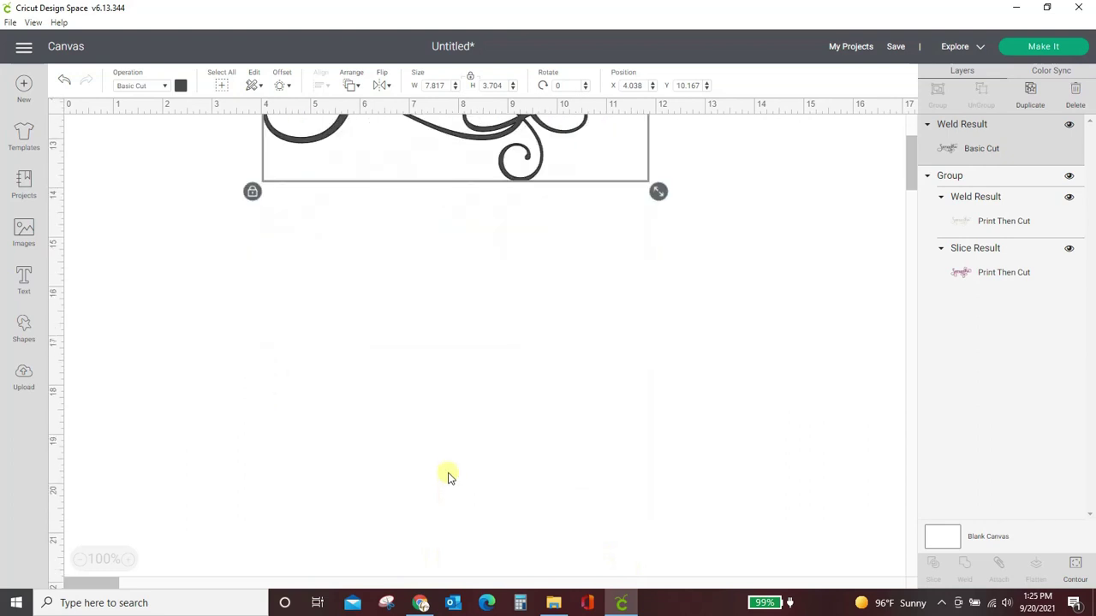
click(34, 285)
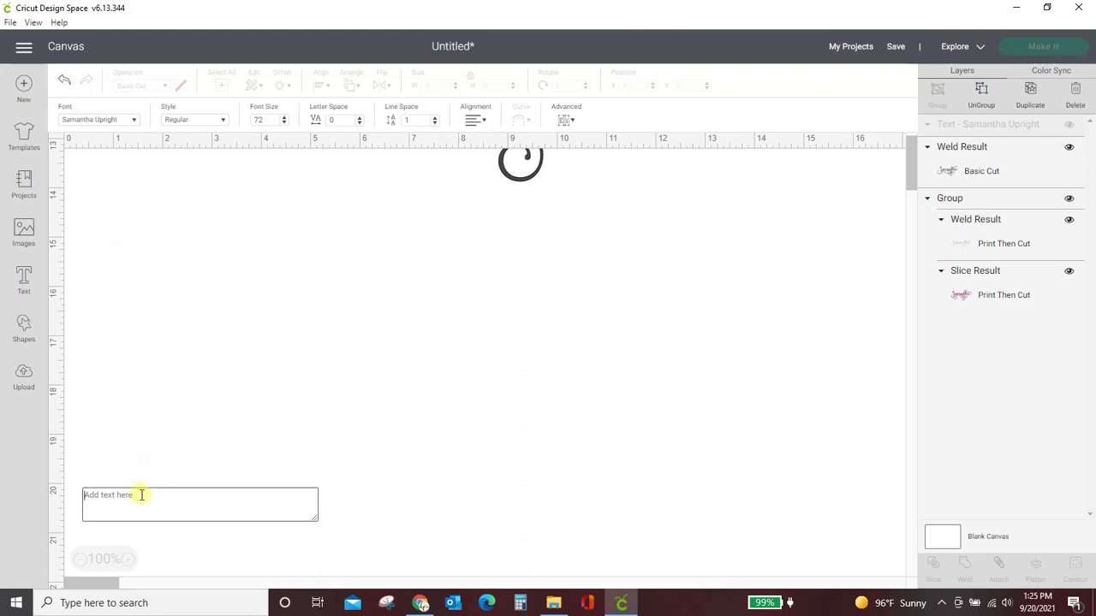
text(Samanthap)
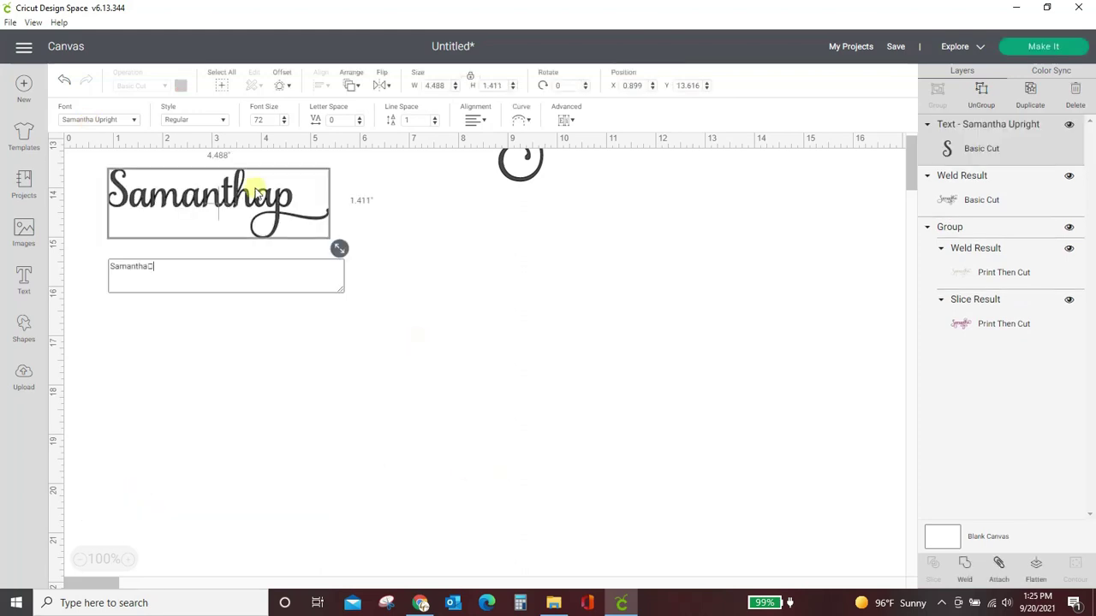
drag(251, 191, 450, 370)
- Review the Samantha designs on the canvas, then switch to the browser and view the MightyDeals cart holding the Samantha Script Font
scroll(675, 411, up, 5)
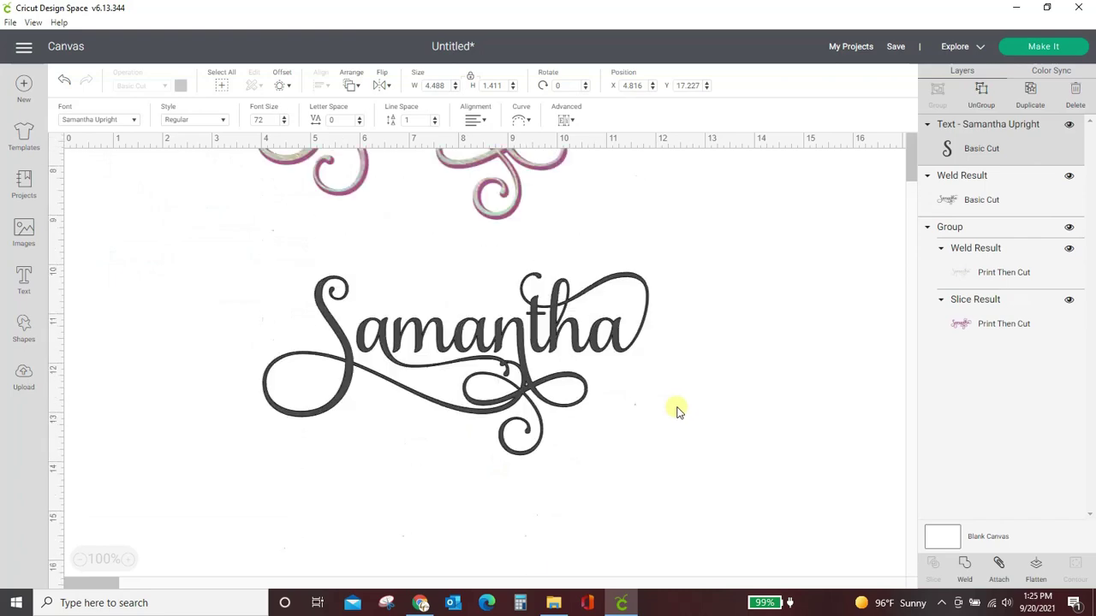
scroll(676, 412, up, 3)
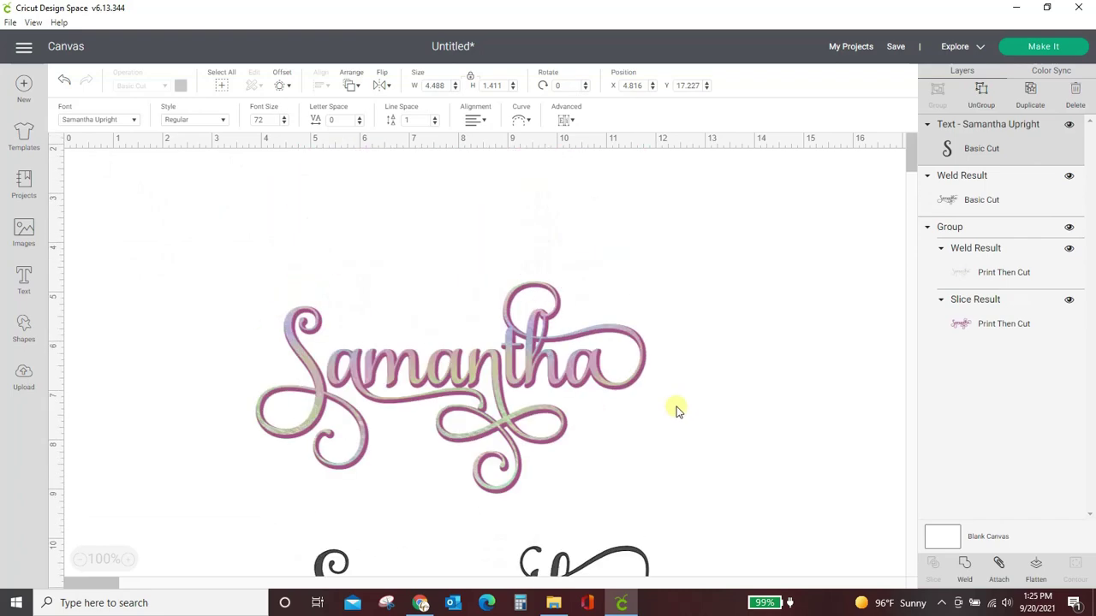
click(421, 602)
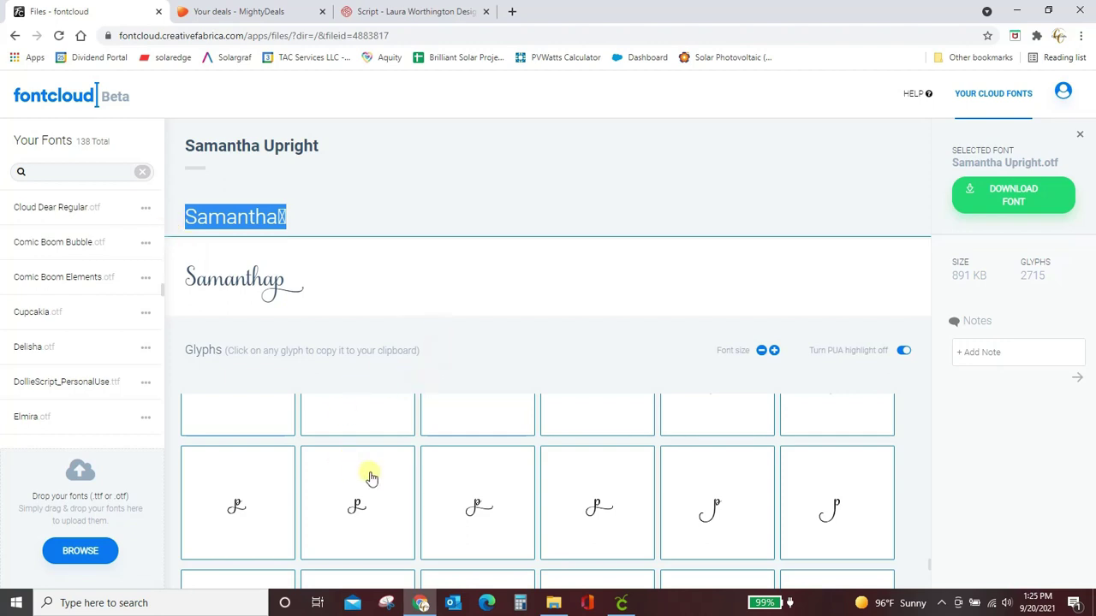
scroll(368, 477, up, 3)
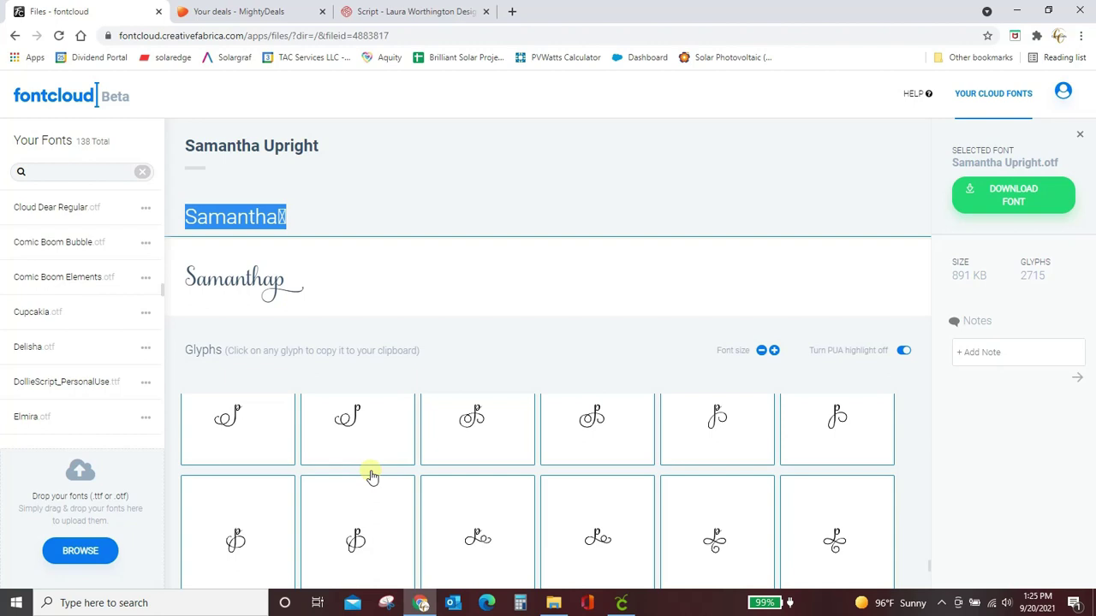
scroll(368, 474, up, 2)
click(235, 11)
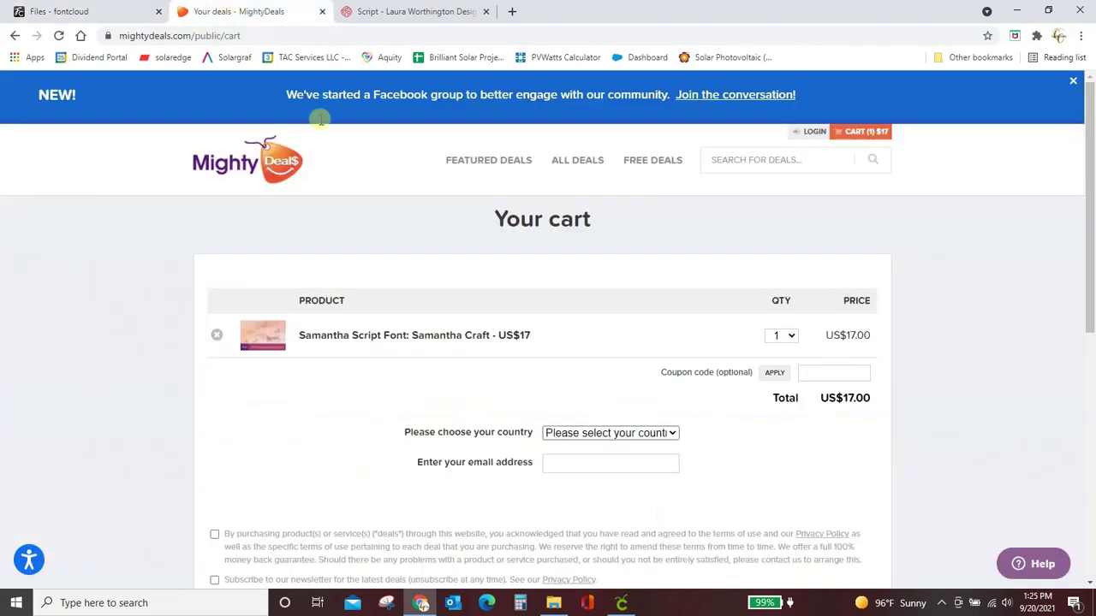